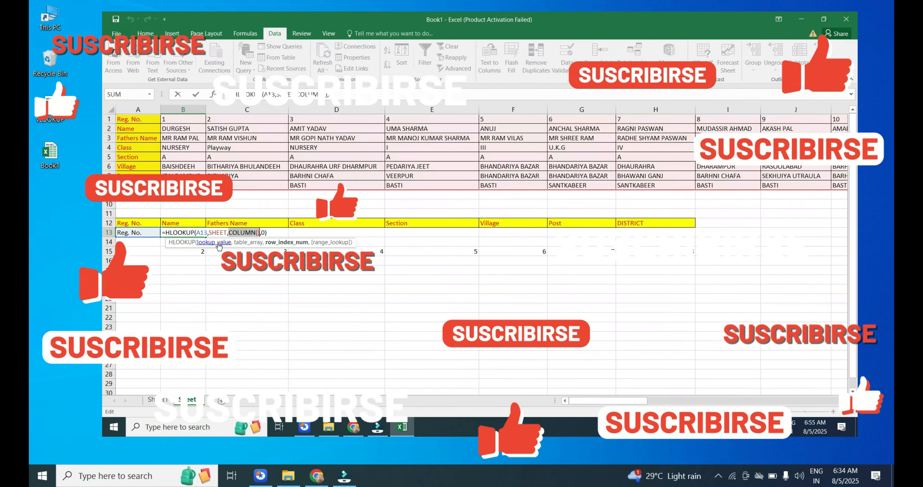
pyautogui.click(573, 110)
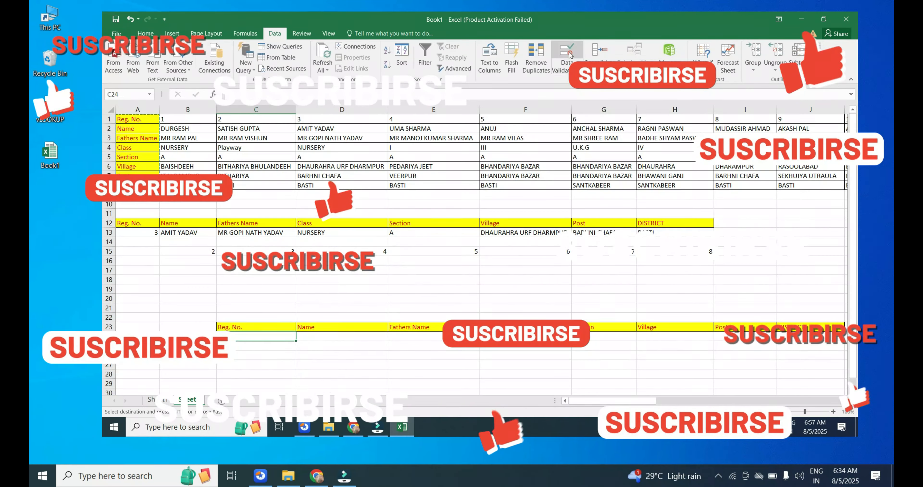
pyautogui.write('=HLOOKUP($C$24,SHEET,COLUMN(')
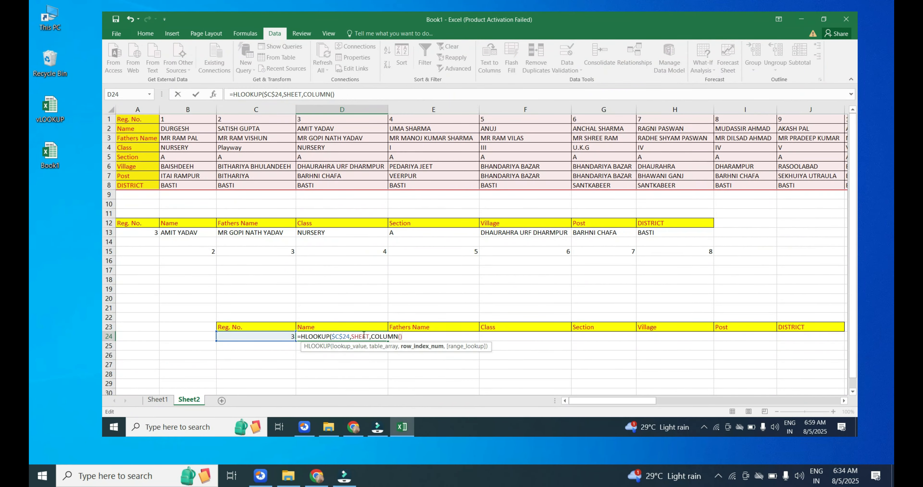
pyautogui.press('Return')
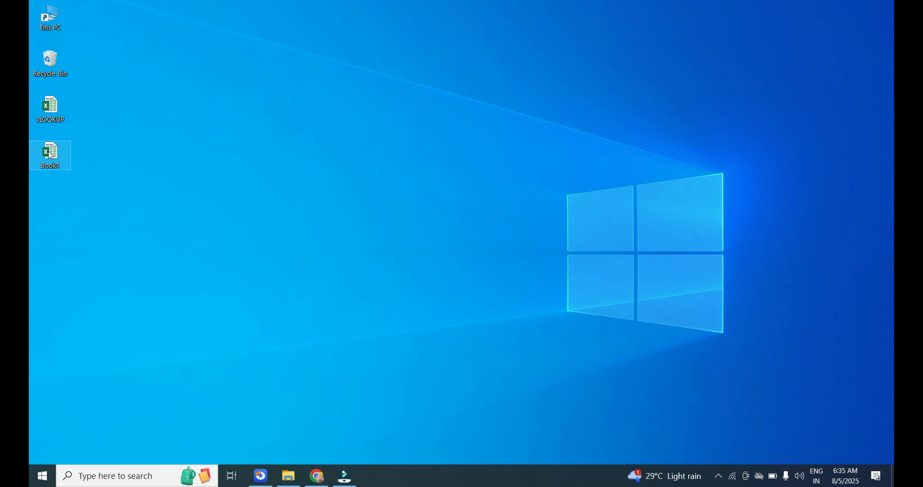
# Open the Book1 workbook from the desktop and dismiss the Office activation wizard.
pyautogui.doubleClick(49, 153)
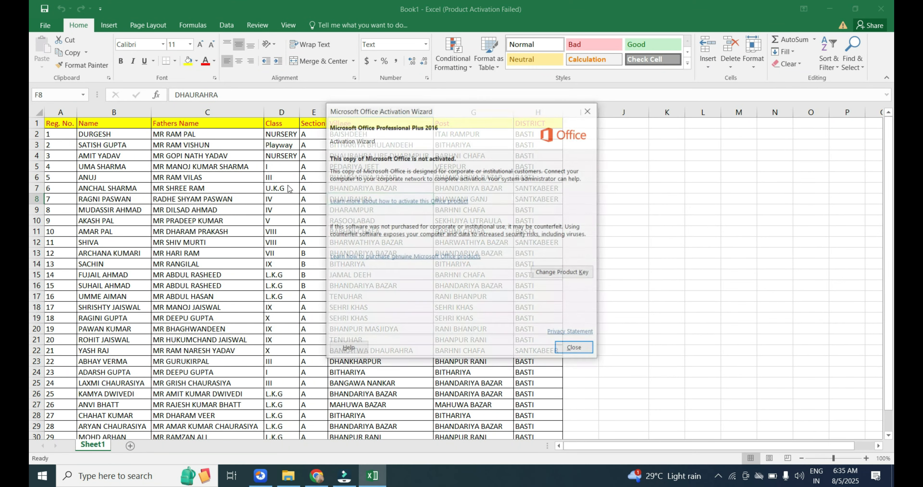
pyautogui.click(574, 348)
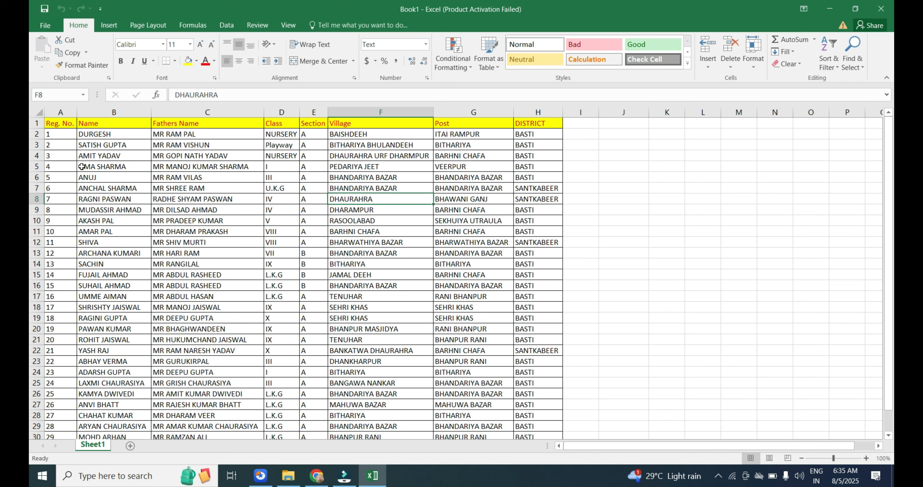
# Examine the student table on Sheet1, including its header row and the columns from Reg. No. to Village.
pyautogui.moveTo(64, 124); pyautogui.dragTo(532, 389)
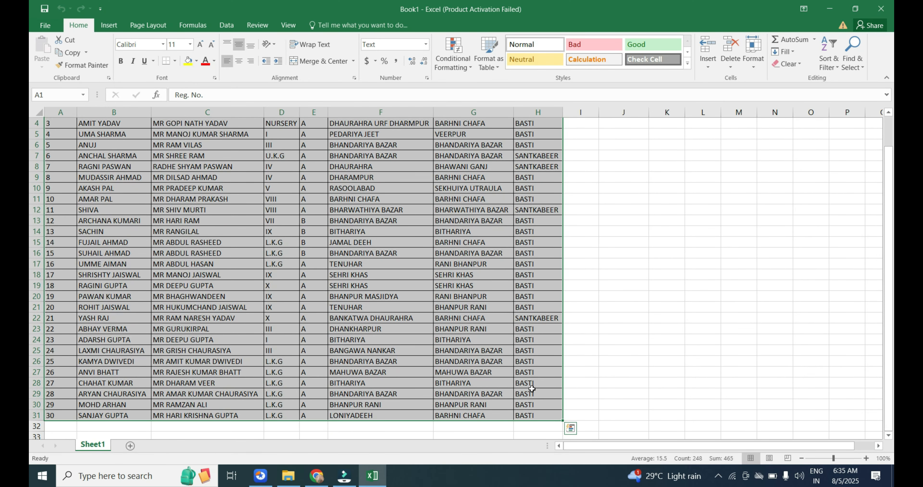
pyautogui.scroll(1, 476, 288)
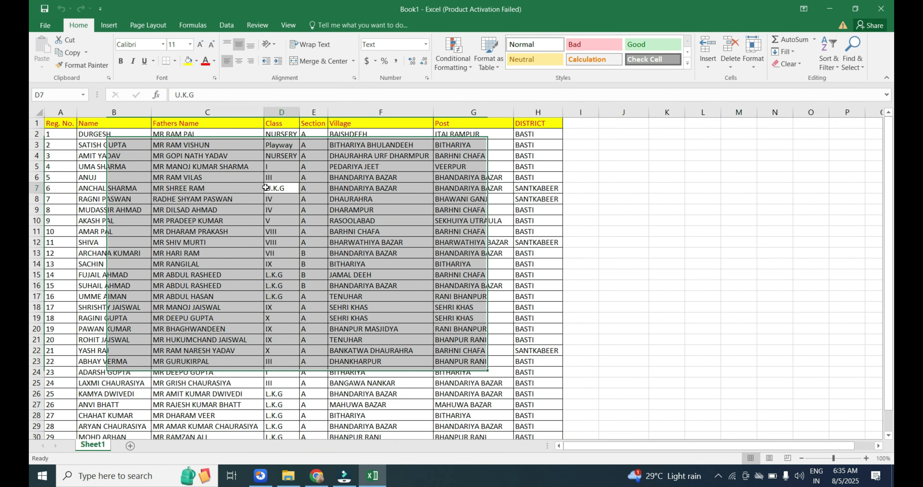
pyautogui.click(266, 188)
pyautogui.click(225, 157)
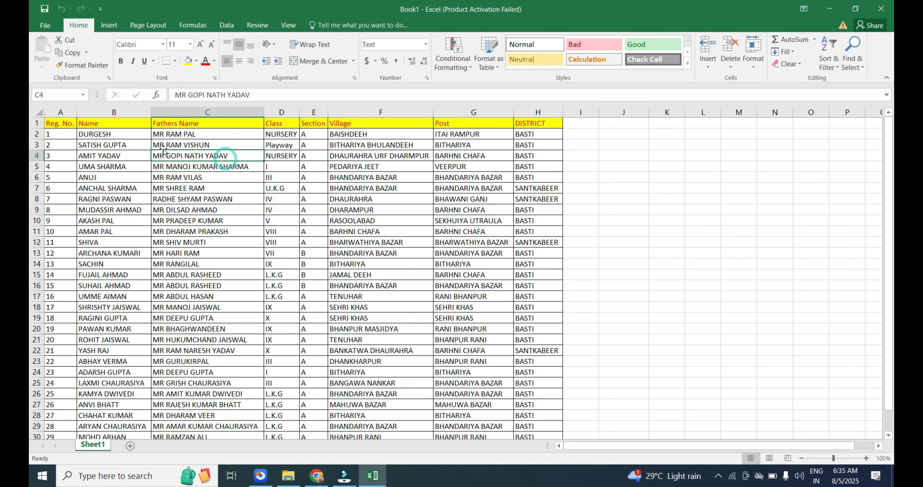
pyautogui.click(109, 178)
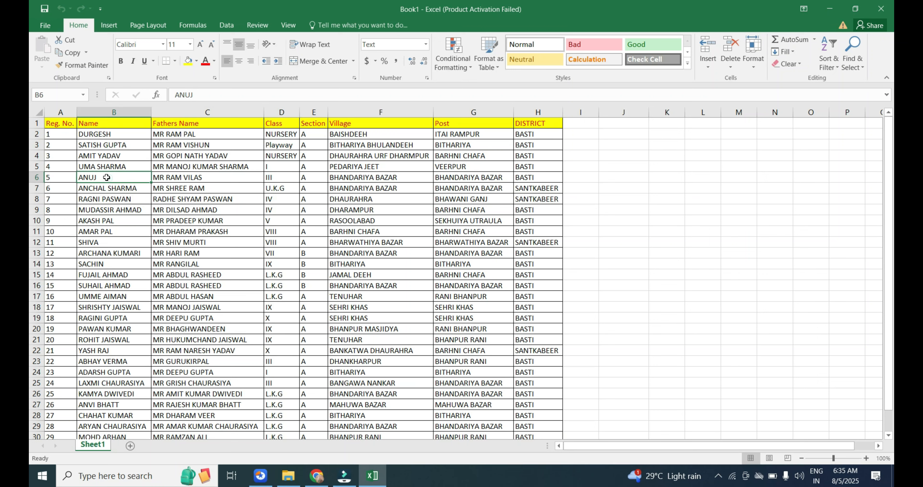
pyautogui.moveTo(59, 123); pyautogui.dragTo(534, 132)
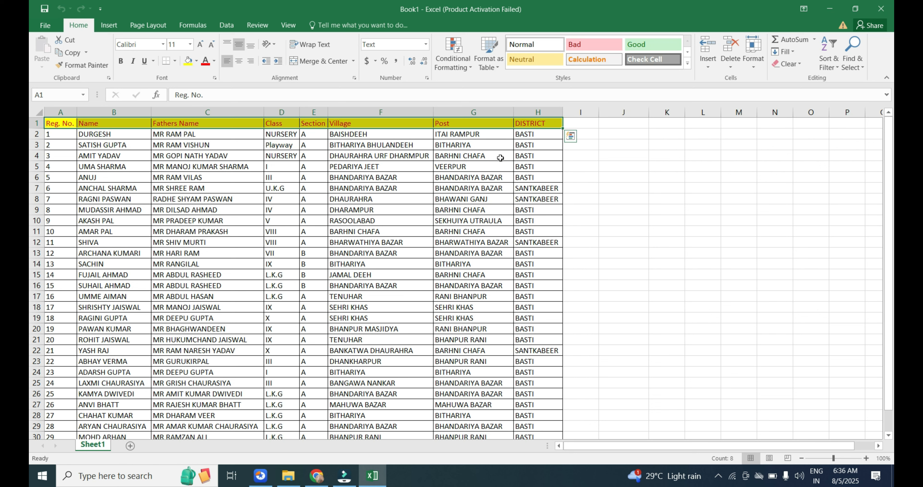
pyautogui.click(51, 114)
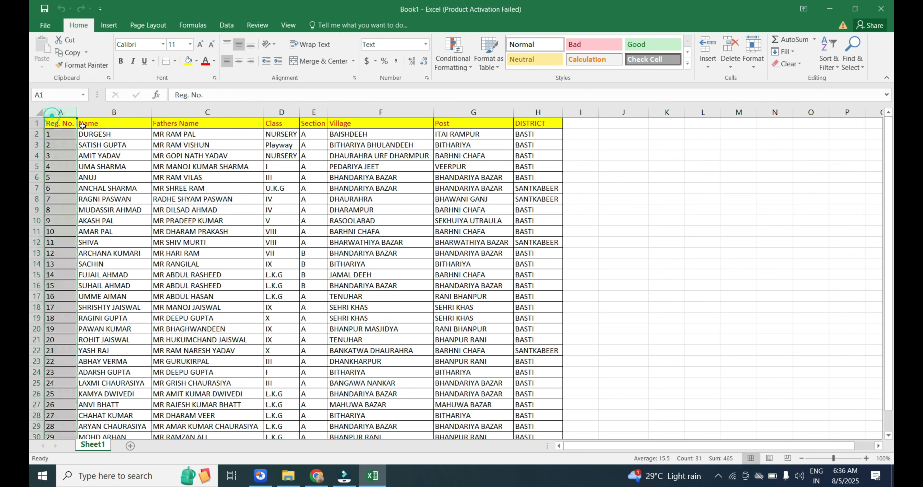
pyautogui.click(112, 112)
pyautogui.click(181, 111)
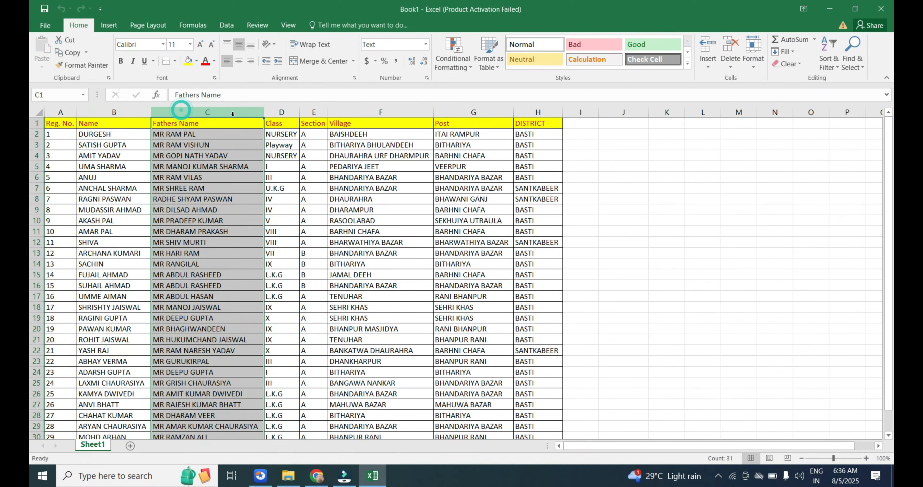
pyautogui.click(282, 112)
pyautogui.click(314, 112)
pyautogui.click(369, 120)
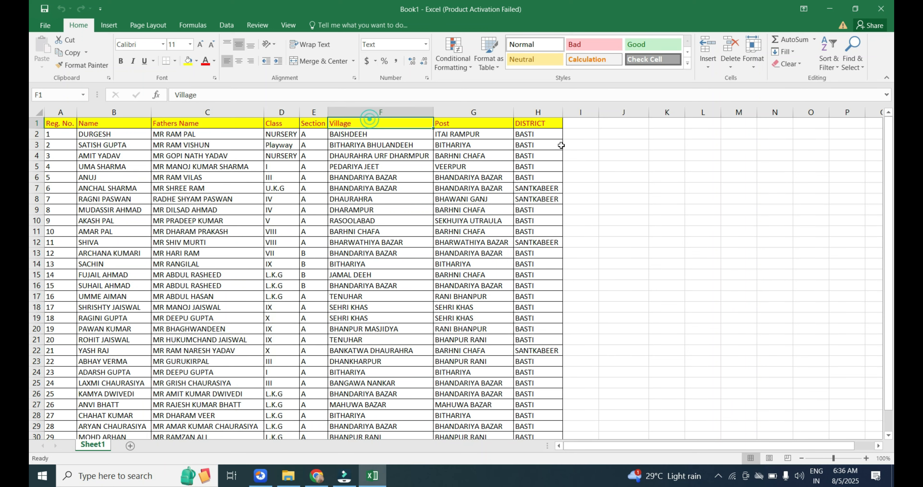
pyautogui.moveTo(616, 127); pyautogui.dragTo(666, 123)
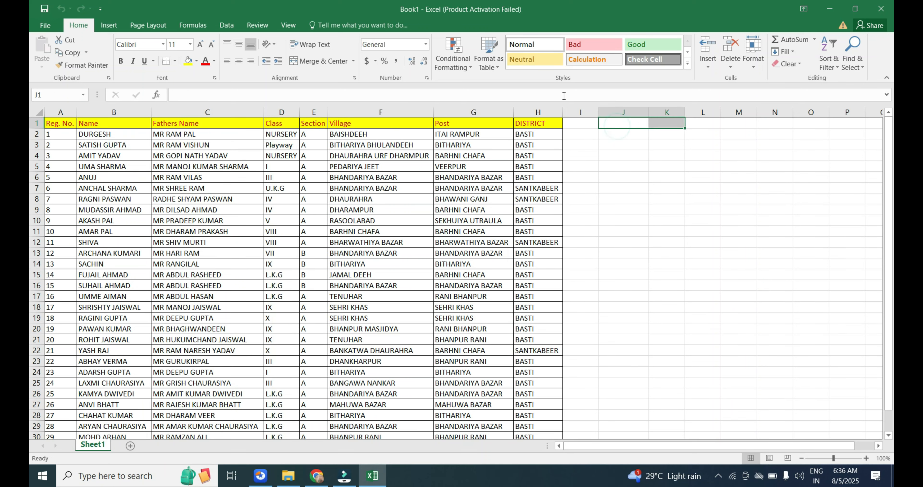
pyautogui.click(315, 61)
pyautogui.click(614, 186)
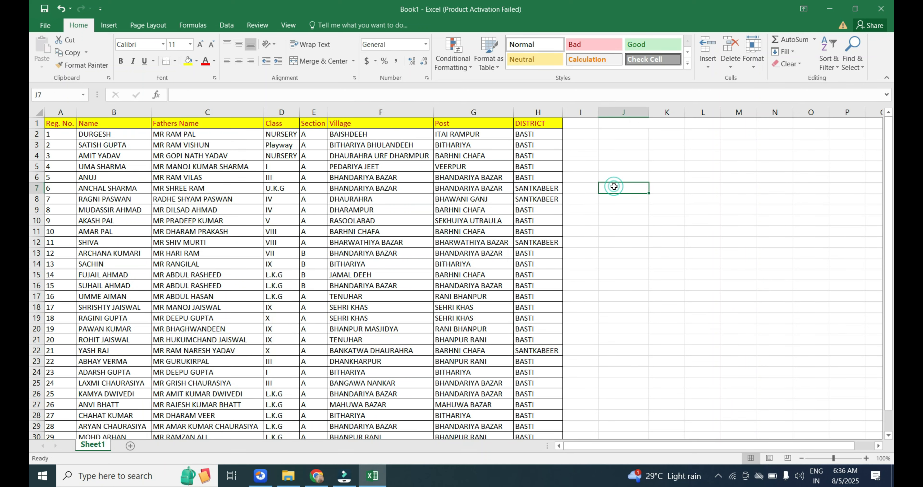
pyautogui.hotkey('ctrl', 'z')
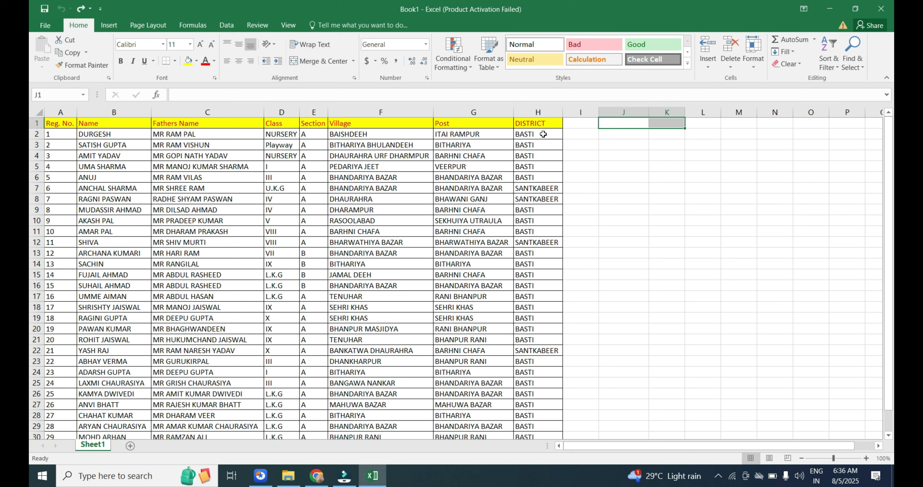
# Review the Post and DISTRICT columns, the list of registration numbers in column A, and the row 1 headings from Name to DISTRICT.
pyautogui.click(478, 111)
pyautogui.click(529, 112)
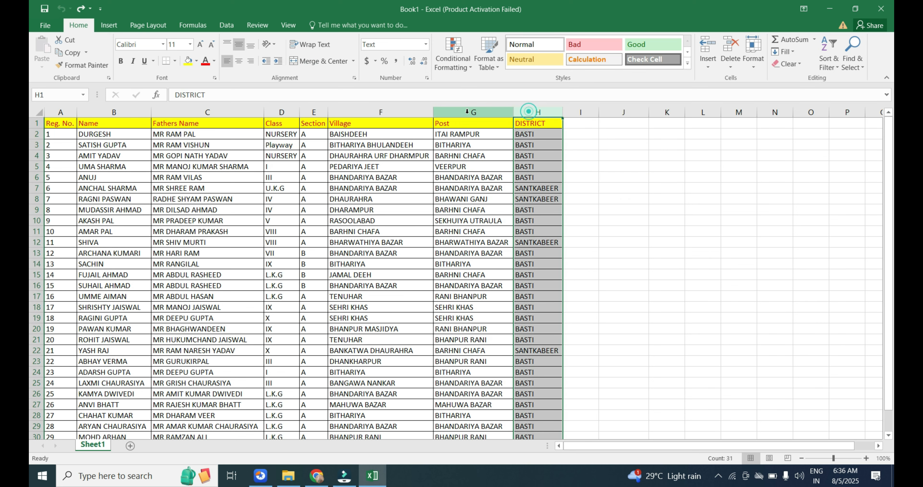
pyautogui.click(406, 117)
pyautogui.click(64, 132)
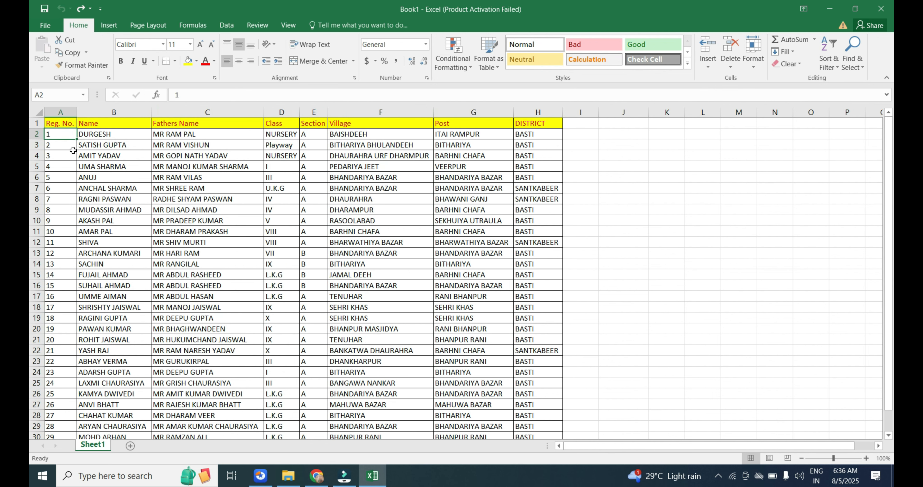
pyautogui.moveTo(57, 126); pyautogui.dragTo(62, 381)
pyautogui.scroll(-2, 63, 381)
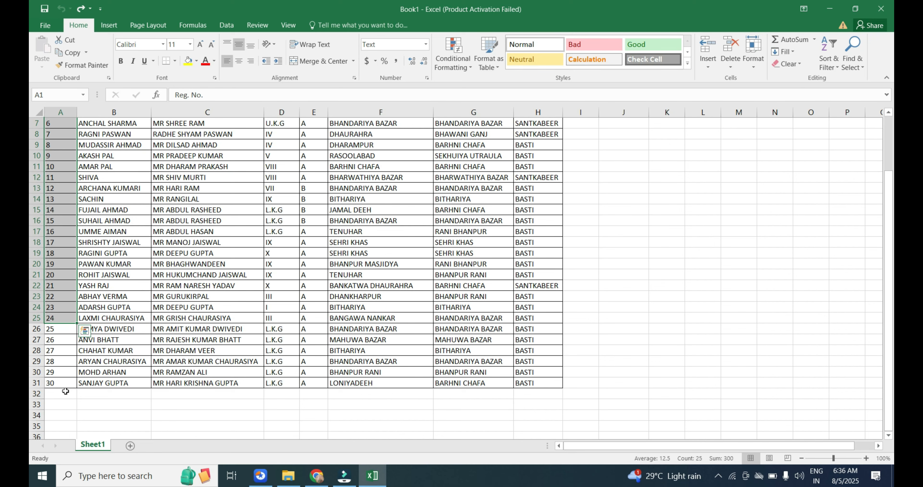
pyautogui.scroll(2, 66, 391)
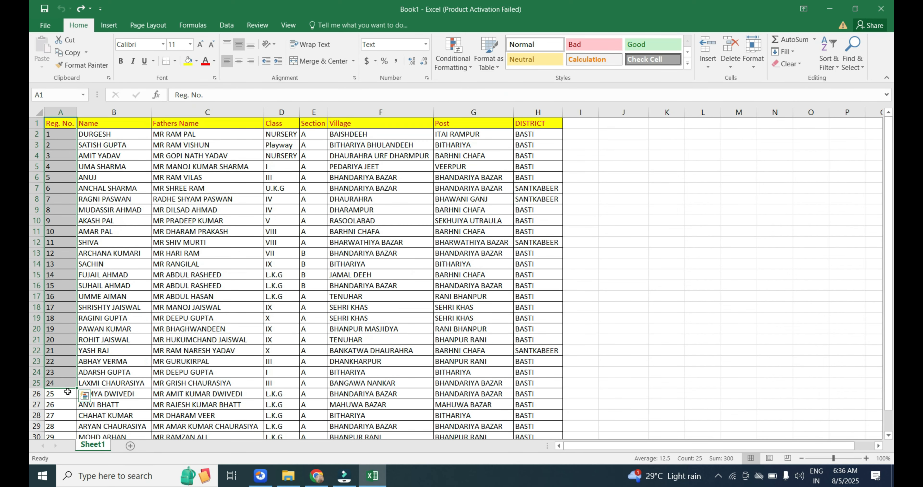
pyautogui.click(136, 121)
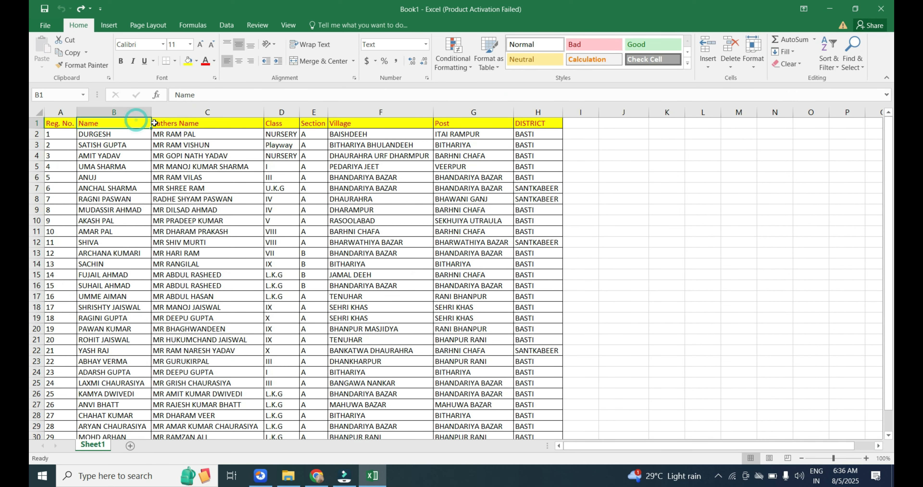
pyautogui.click(190, 124)
pyautogui.click(280, 124)
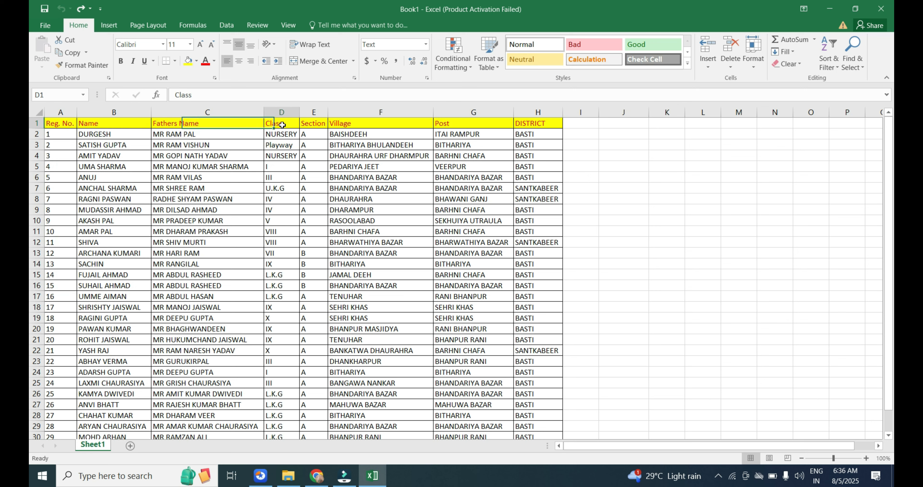
pyautogui.click(319, 125)
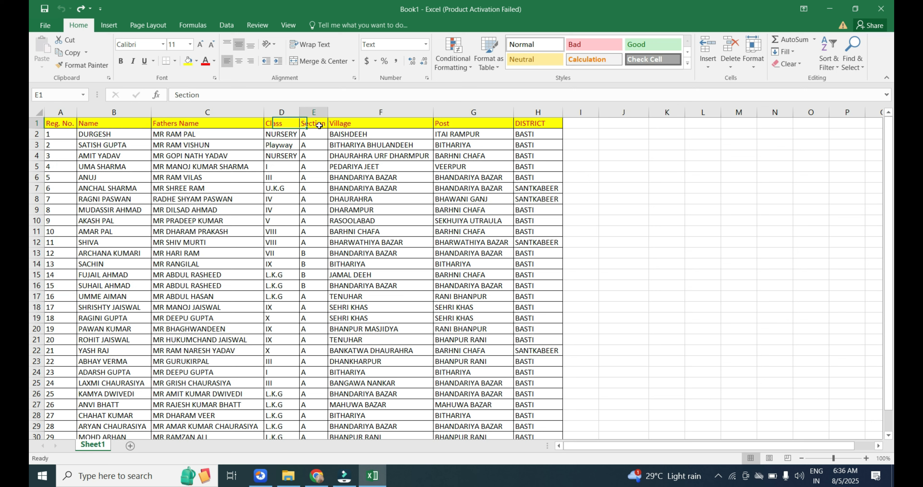
pyautogui.click(361, 123)
pyautogui.click(448, 122)
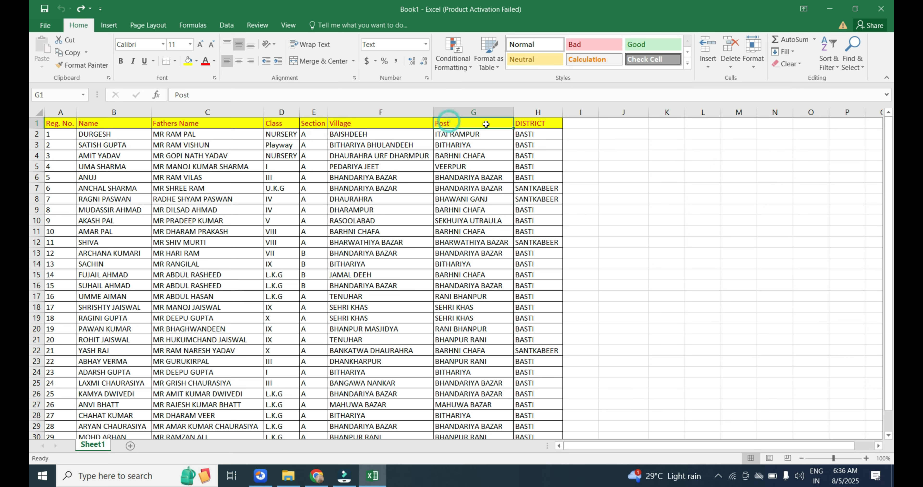
pyautogui.click(532, 123)
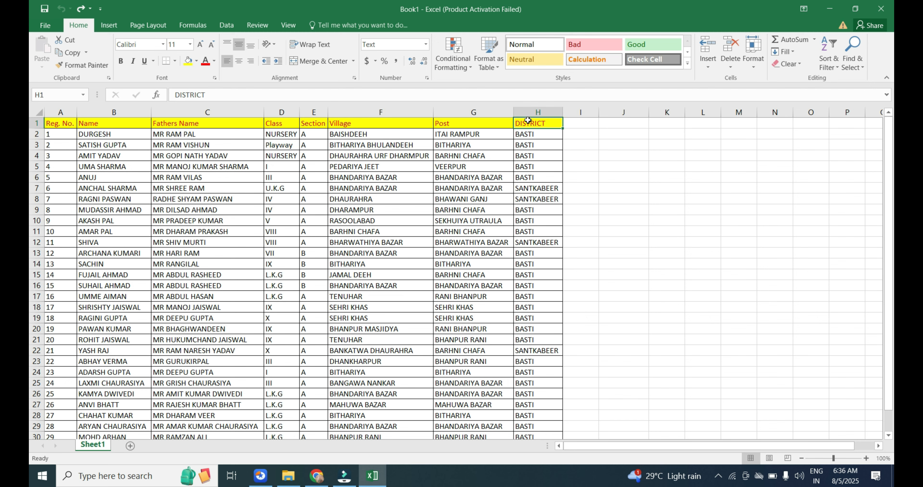
# Copy the headings in A1:H1 and paste them transposed as a vertical list starting at J1.
pyautogui.moveTo(60, 123); pyautogui.dragTo(538, 123)
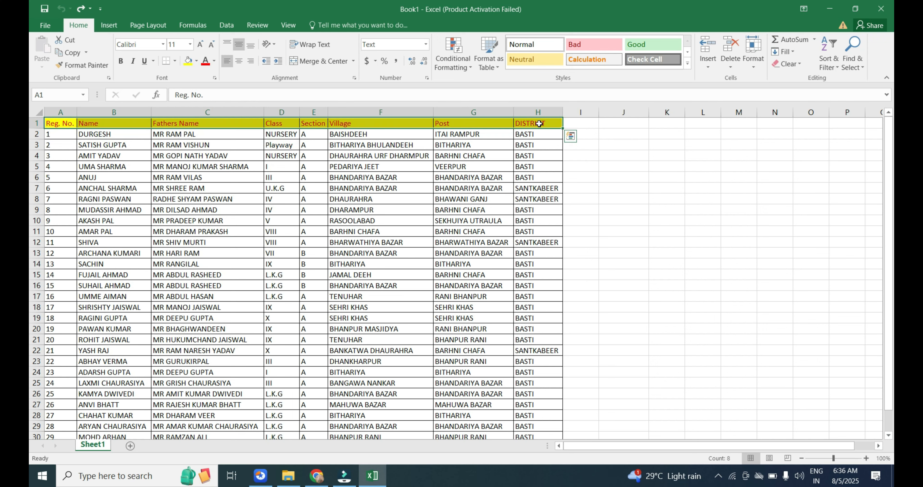
pyautogui.click(68, 53)
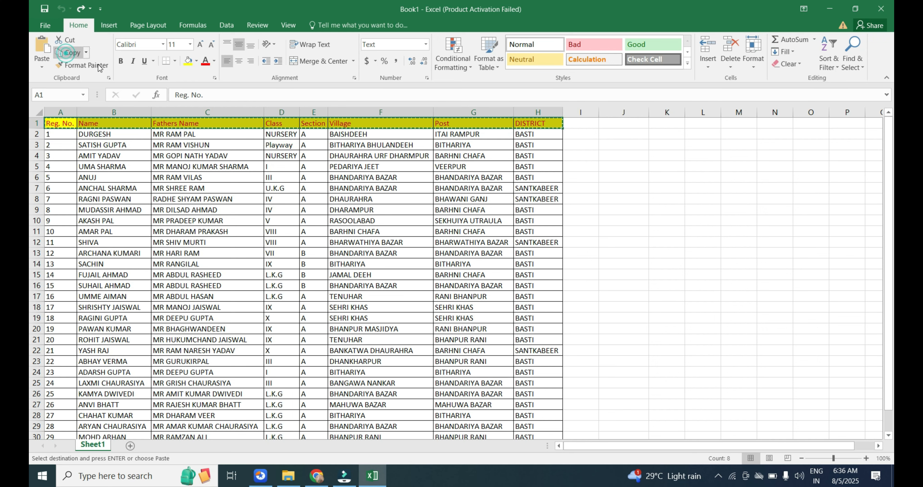
pyautogui.click(631, 124)
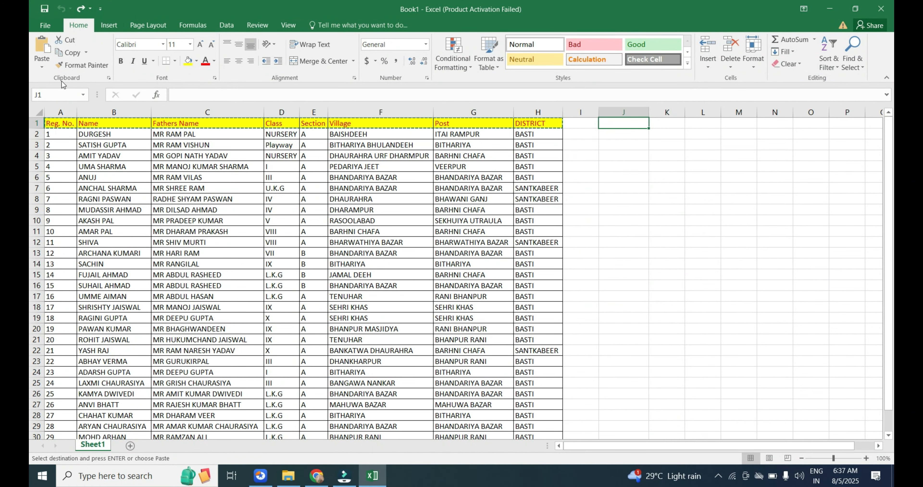
pyautogui.click(41, 70)
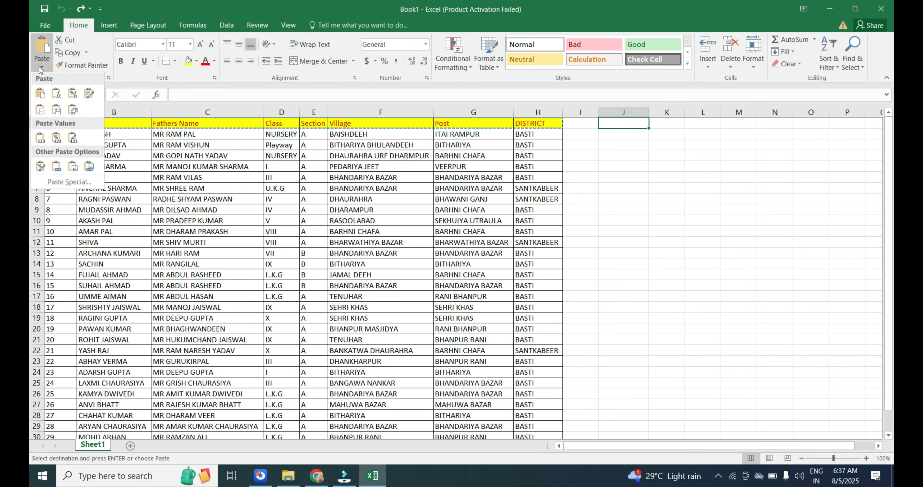
pyautogui.click(72, 108)
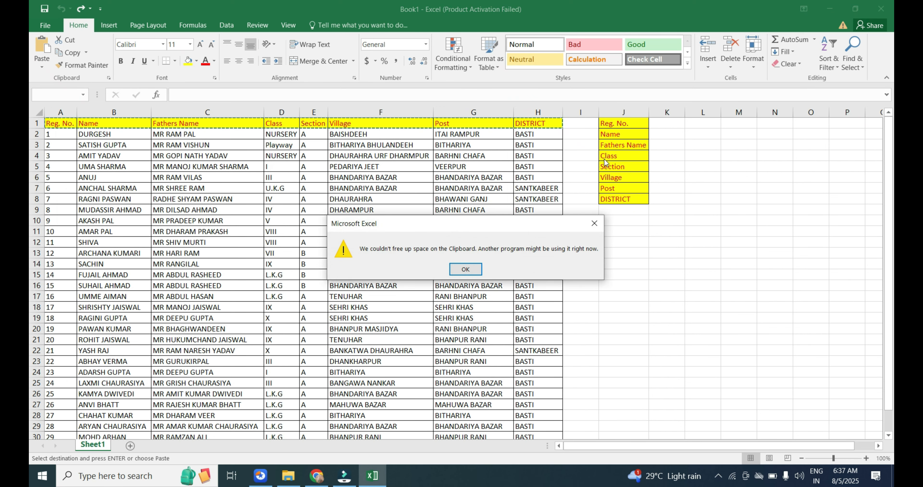
pyautogui.click(477, 268)
pyautogui.click(631, 150)
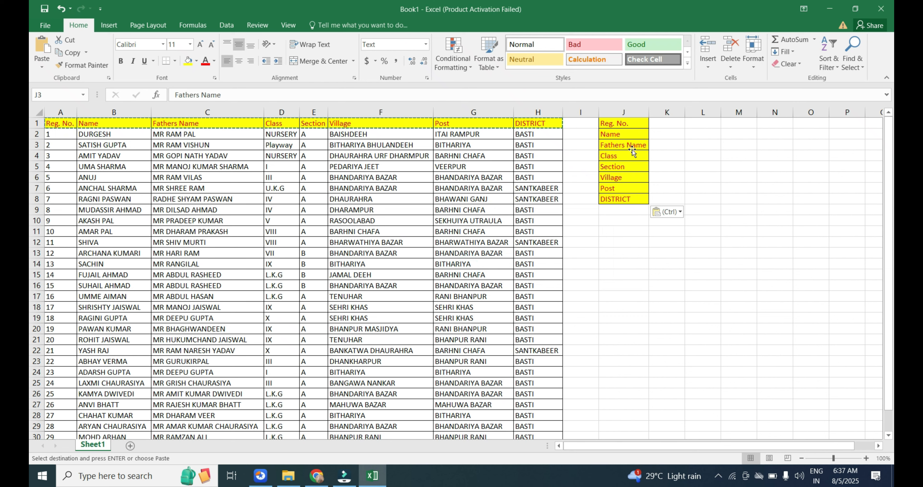
pyautogui.click(398, 125)
pyautogui.click(446, 135)
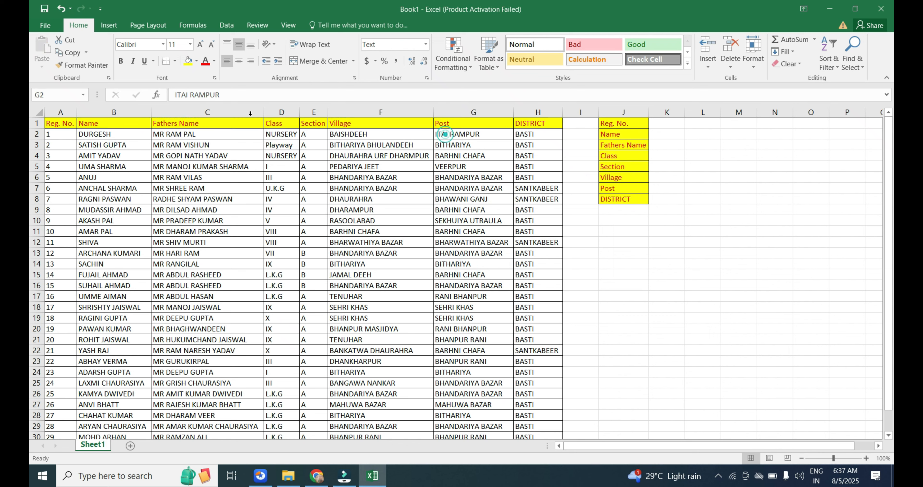
pyautogui.moveTo(623, 125); pyautogui.dragTo(633, 193)
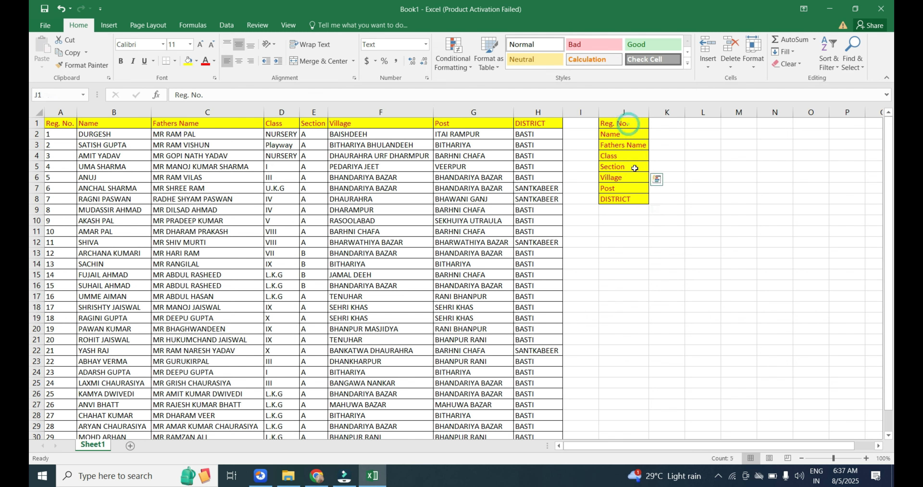
pyautogui.click(683, 146)
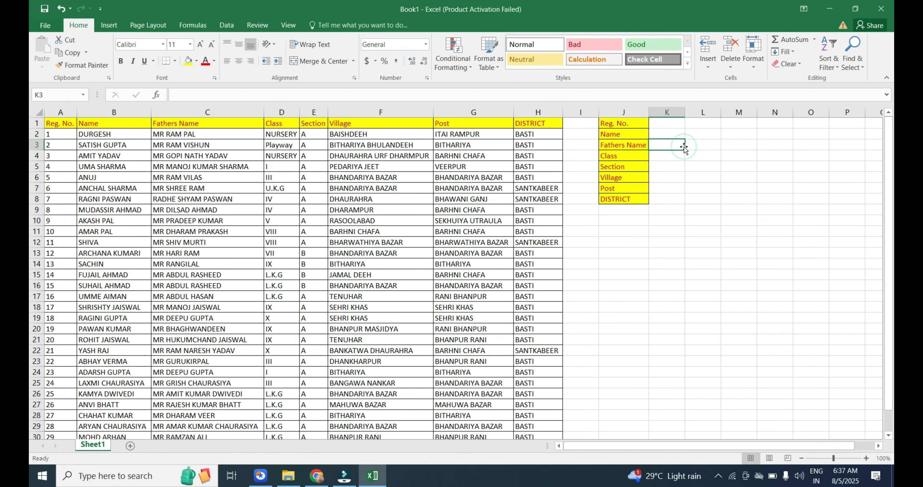
pyautogui.moveTo(617, 123); pyautogui.dragTo(625, 199)
pyautogui.click(689, 190)
# Apply data validation to K1 that allows a list with in-cell dropdown, sourced from =$A:$A.
pyautogui.click(675, 122)
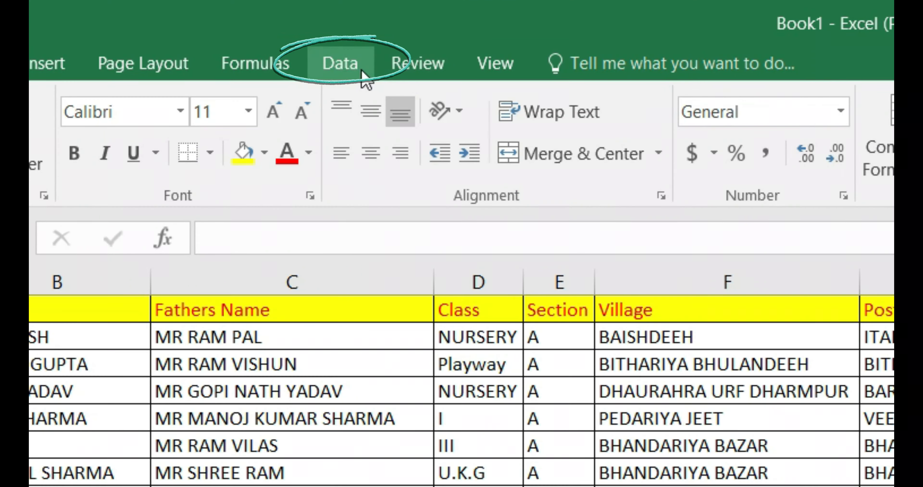
pyautogui.click(233, 25)
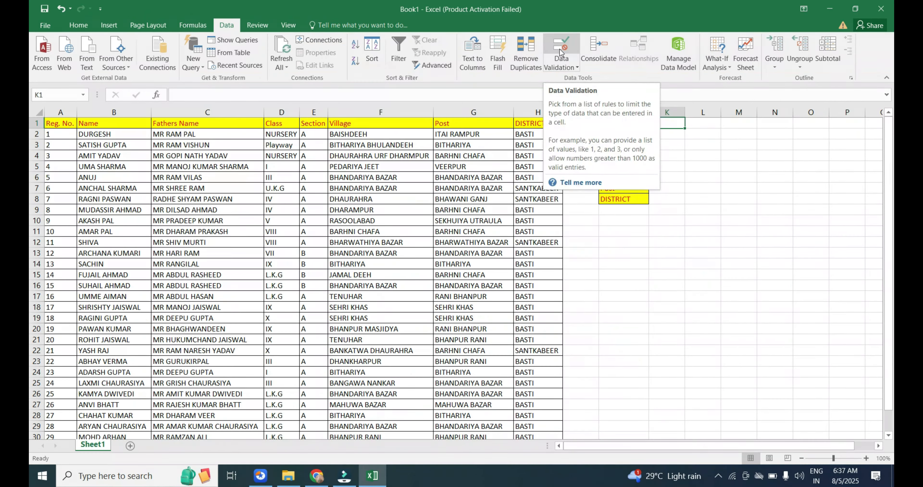
pyautogui.click(421, 112)
pyautogui.moveTo(314, 132); pyautogui.dragTo(461, 76)
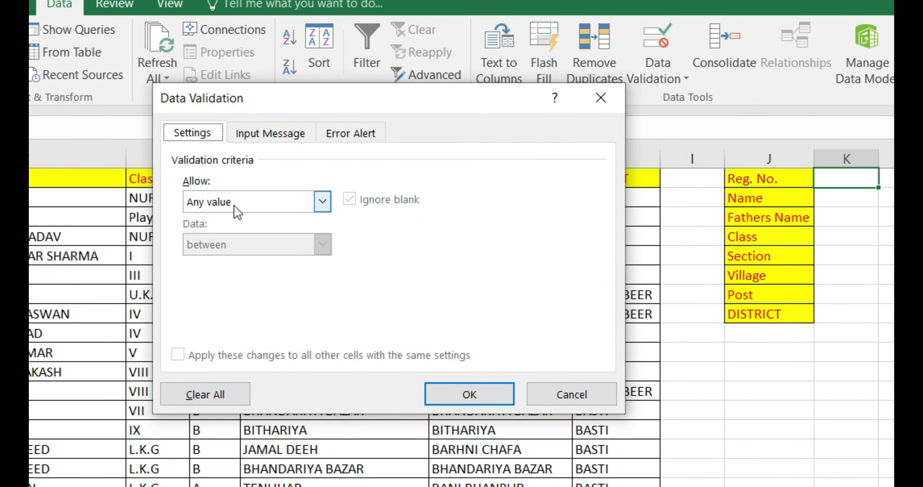
pyautogui.click(324, 138)
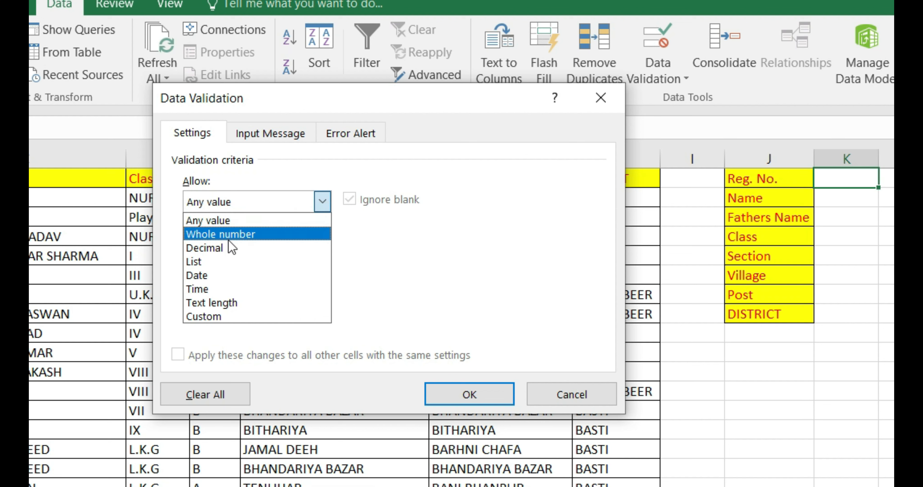
pyautogui.click(201, 262)
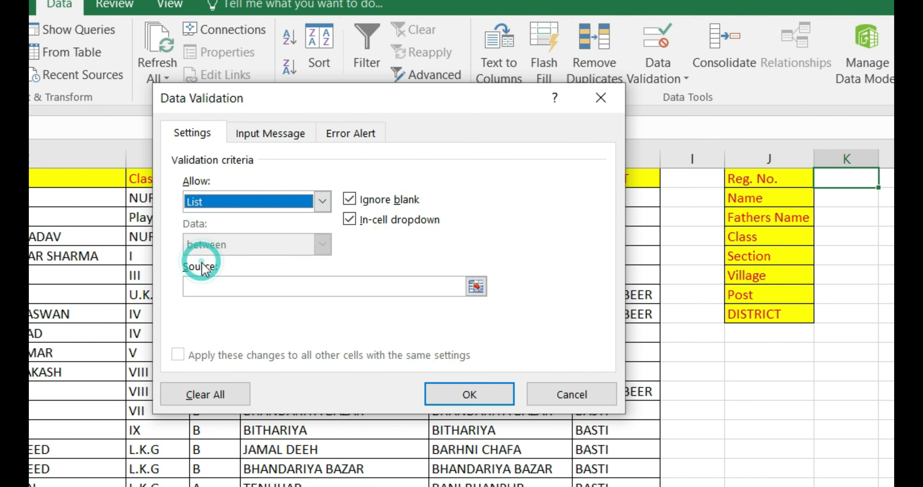
pyautogui.click(222, 287)
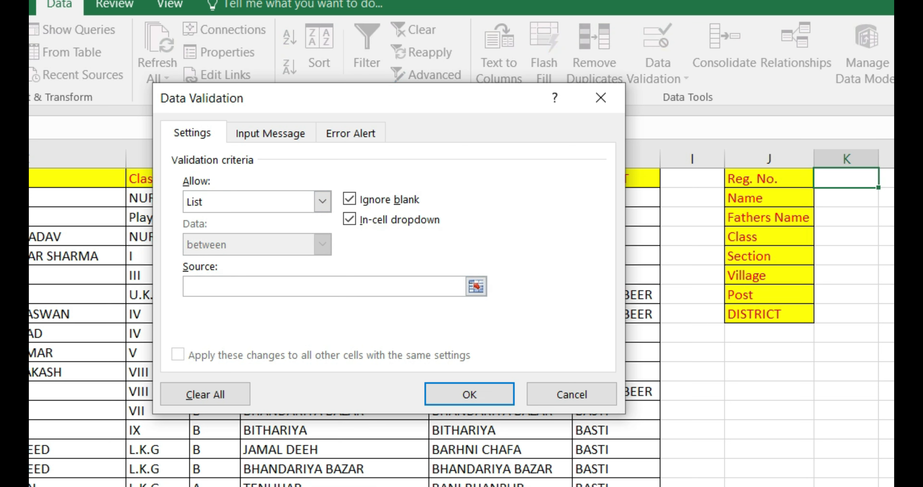
pyautogui.write('=$A:$A')
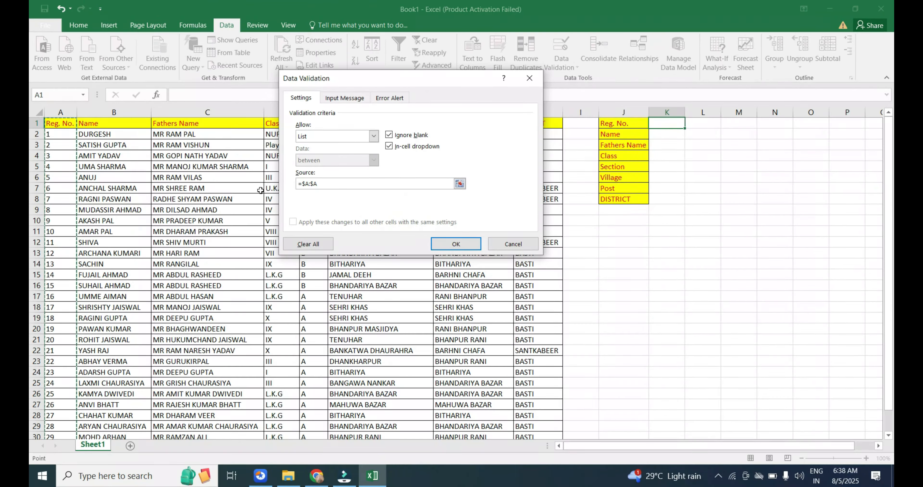
pyautogui.click(472, 242)
# Browse the registration number dropdown in K1 and choose 1.
pyautogui.moveTo(68, 124); pyautogui.dragTo(64, 199)
pyautogui.click(663, 123)
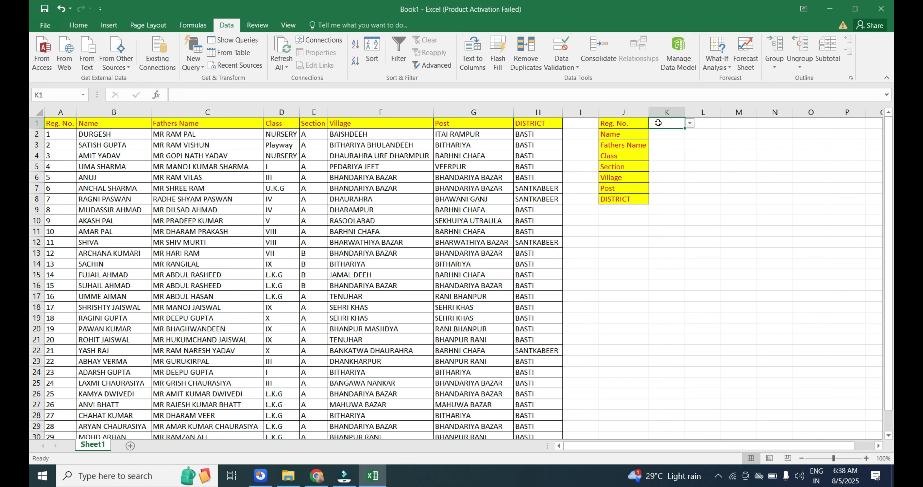
pyautogui.click(689, 123)
pyautogui.click(690, 184)
pyautogui.click(690, 184)
pyautogui.click(690, 184)
pyautogui.click(690, 184)
pyautogui.click(690, 184)
pyautogui.moveTo(688, 153); pyautogui.dragTo(688, 143)
pyautogui.click(659, 126)
pyautogui.click(690, 124)
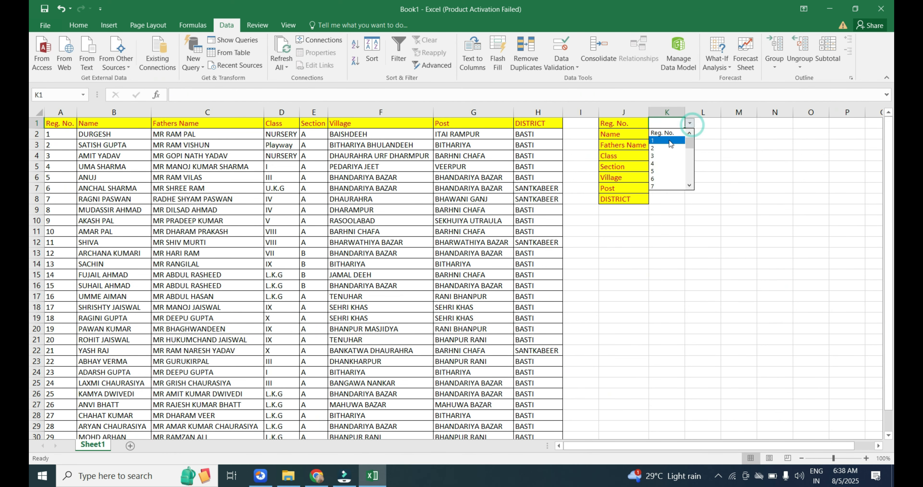
pyautogui.click(671, 140)
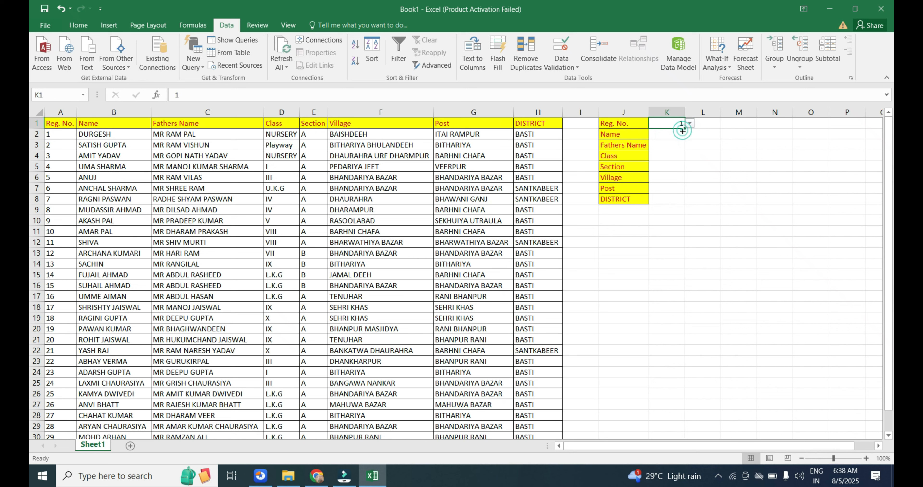
pyautogui.click(690, 123)
pyautogui.click(706, 138)
# Enter the formula =VLOOKUP(K1,A1:H31,2,0) in K2 to return the student's name.
pyautogui.click(678, 135)
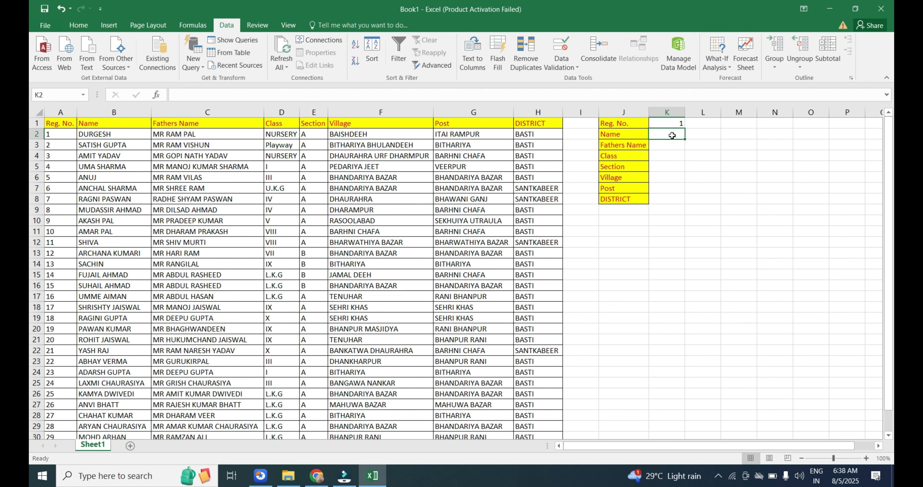
pyautogui.write('=VLO')
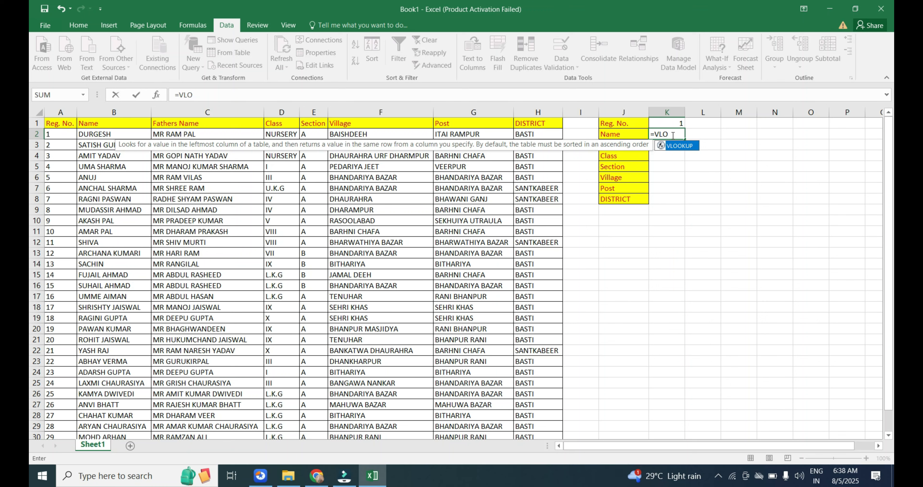
pyautogui.press('Tab')
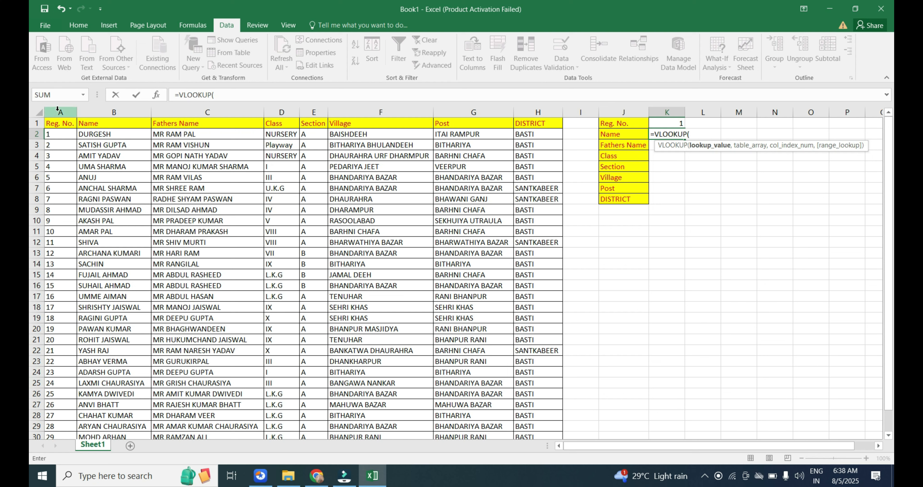
pyautogui.click(672, 123)
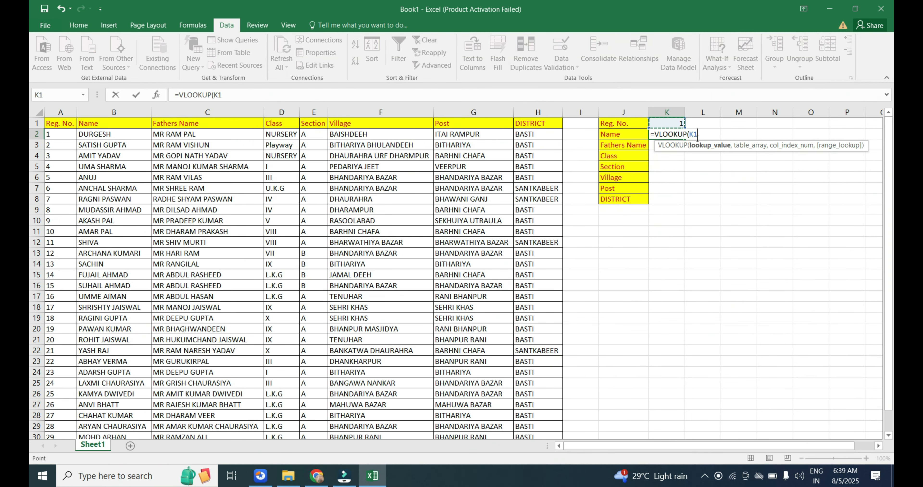
pyautogui.write(',')
pyautogui.click(59, 124)
pyautogui.moveTo(78, 137); pyautogui.dragTo(536, 420)
pyautogui.scroll(1, 538, 422)
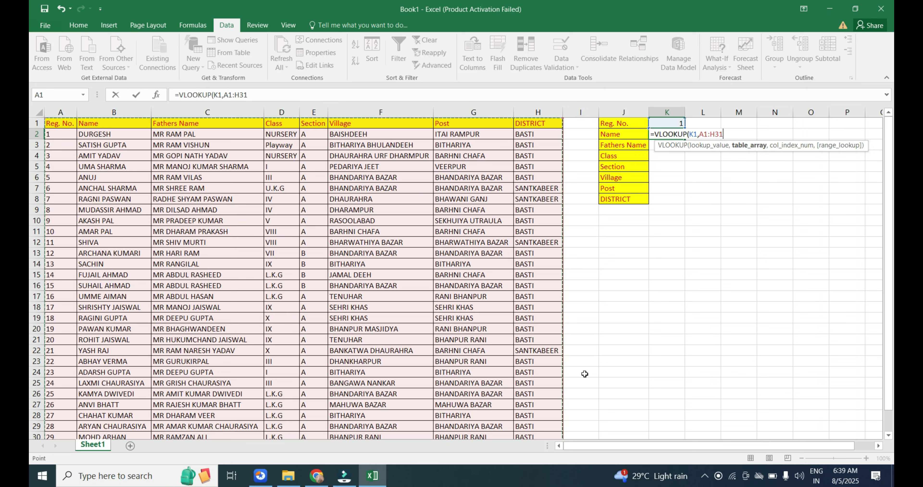
pyautogui.write(',2')
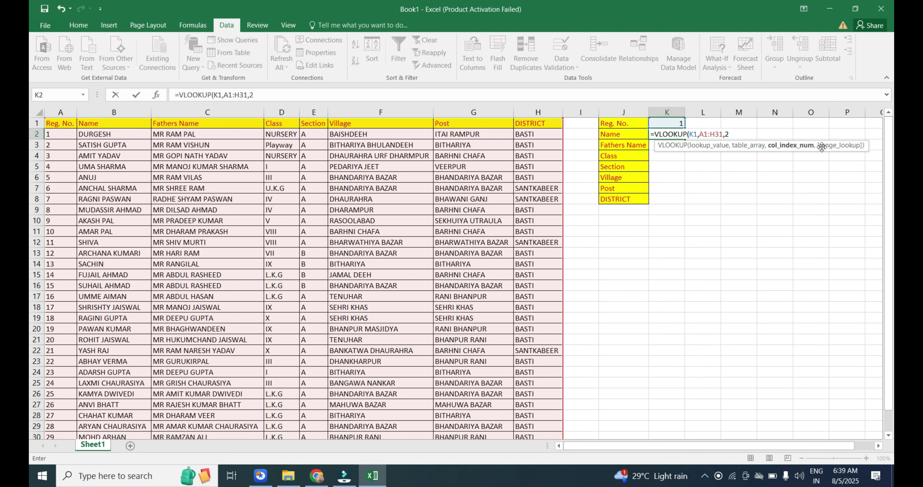
pyautogui.write(',')
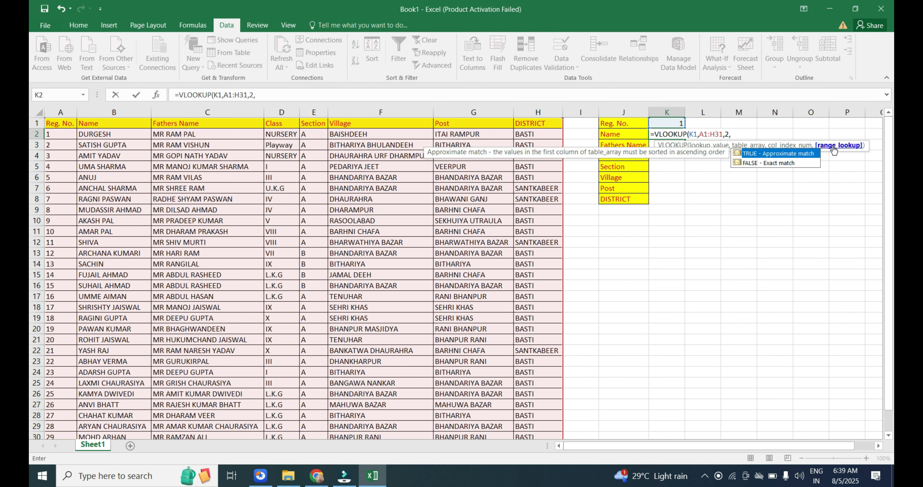
pyautogui.write('0')
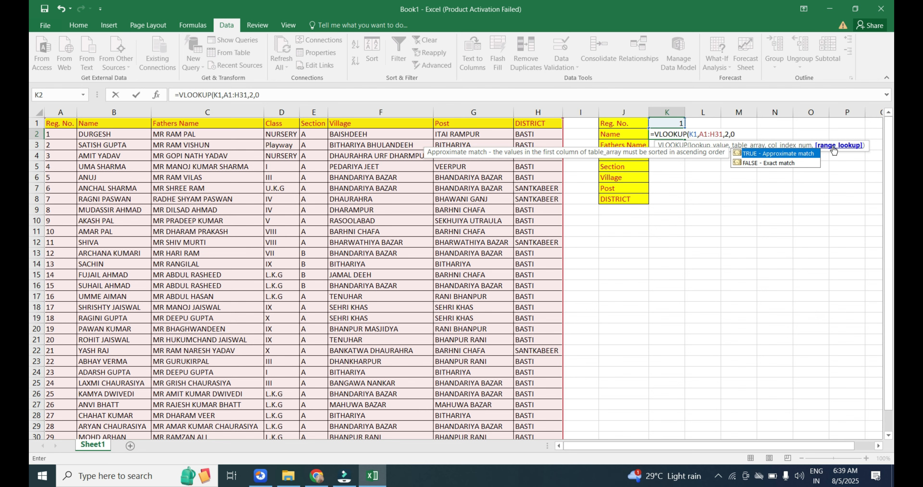
pyautogui.write(')')
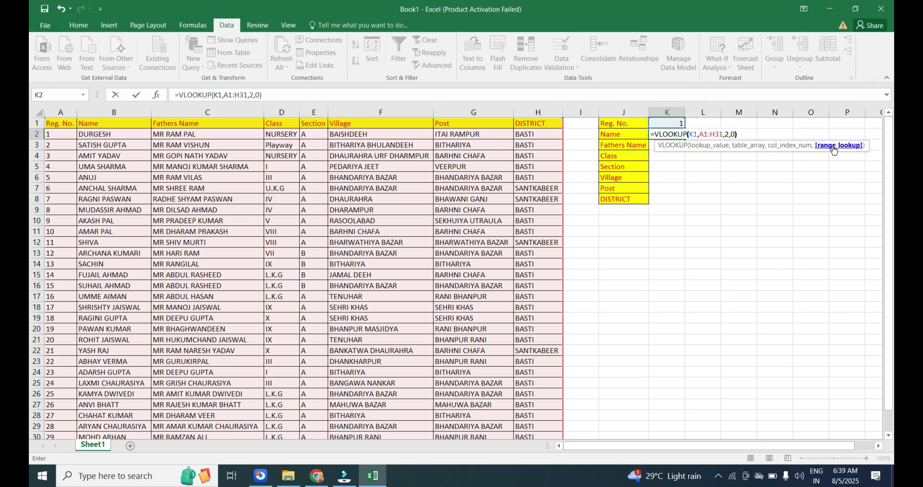
pyautogui.press('Return')
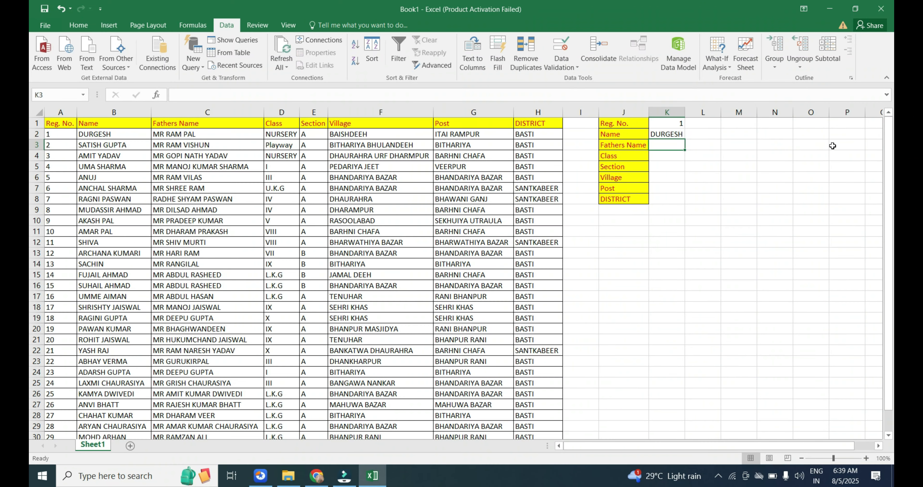
# Choose registration number 5 in K1 and compare the returned name with row 6 of the student table.
pyautogui.click(665, 123)
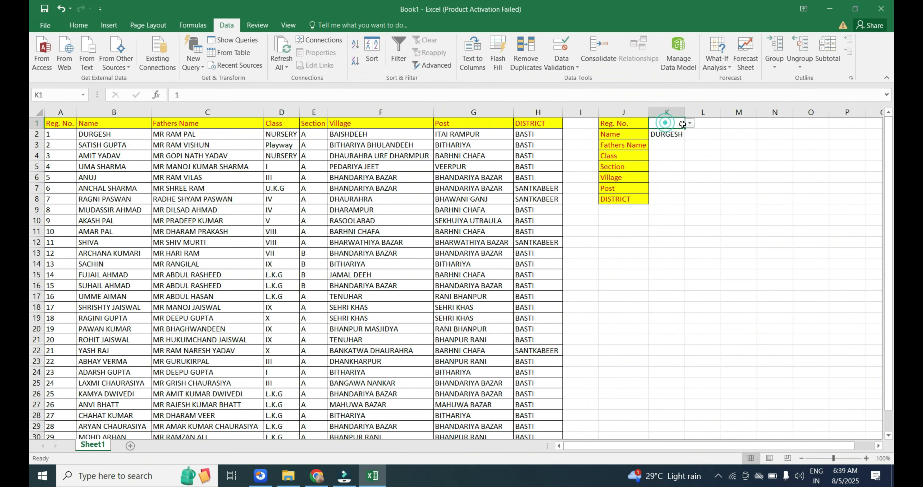
pyautogui.click(691, 124)
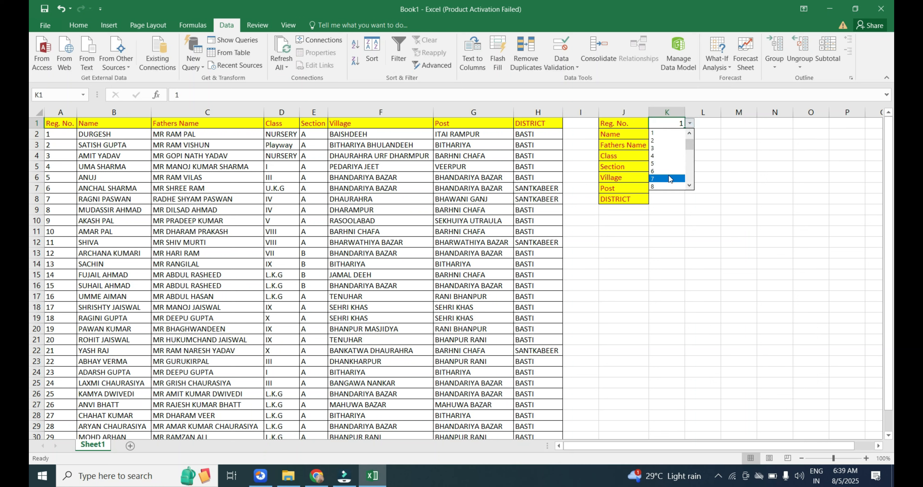
pyautogui.click(669, 164)
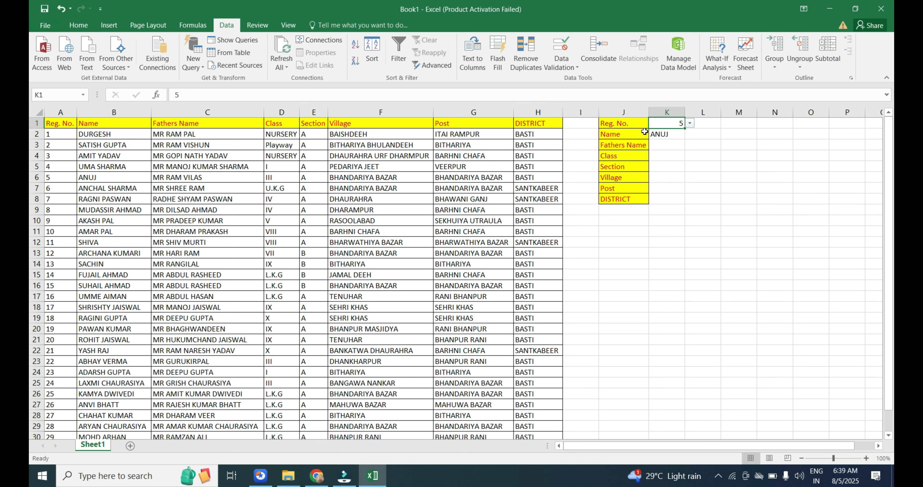
pyautogui.moveTo(54, 178); pyautogui.dragTo(110, 181)
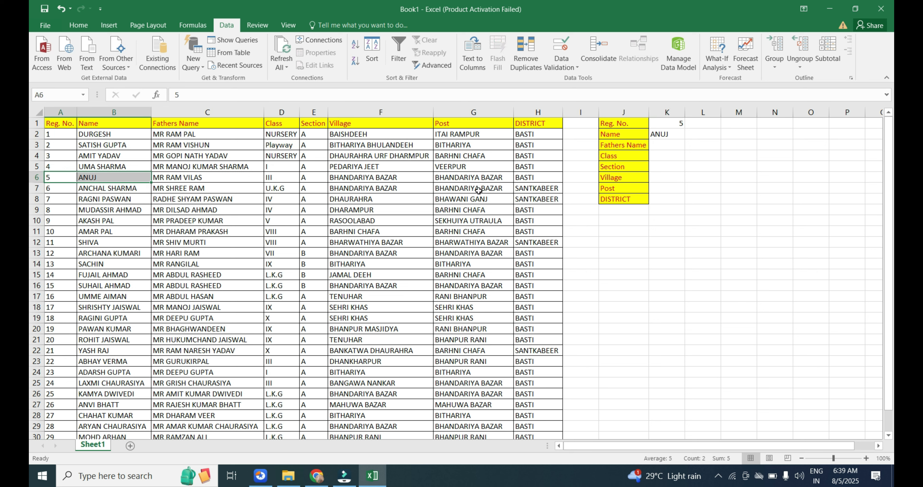
pyautogui.click(675, 145)
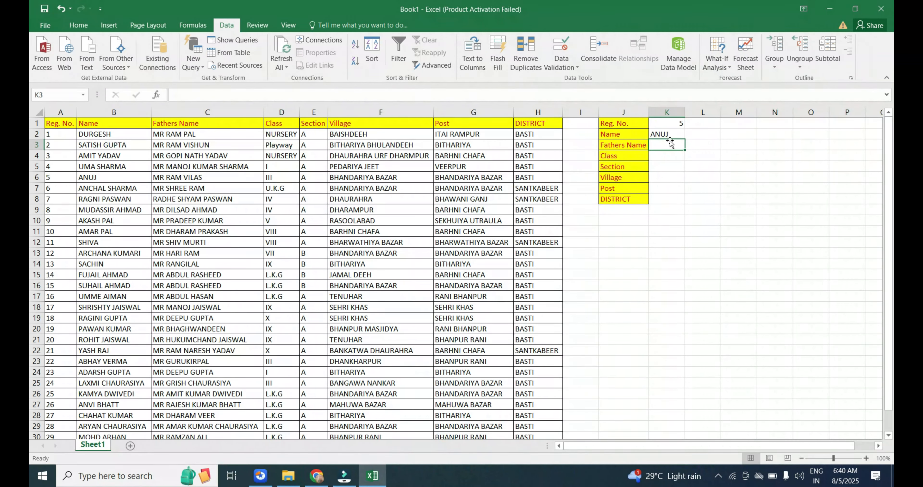
pyautogui.moveTo(670, 144); pyautogui.dragTo(670, 202)
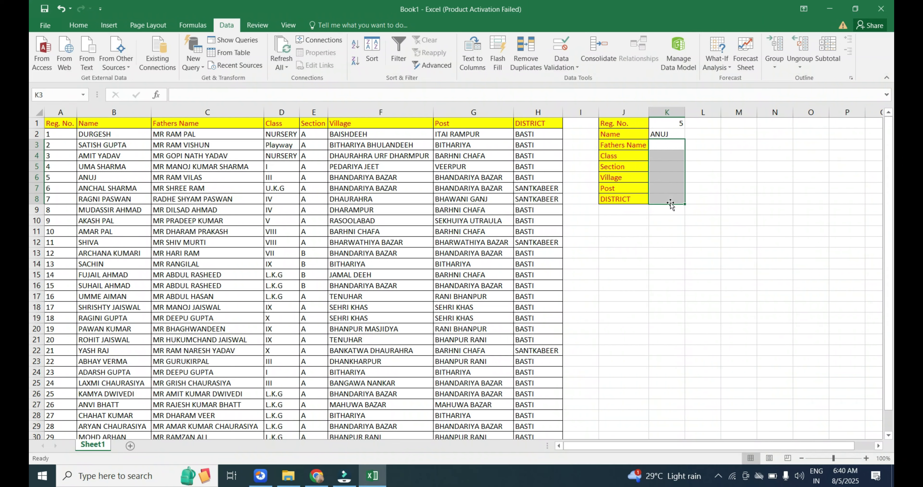
pyautogui.click(663, 147)
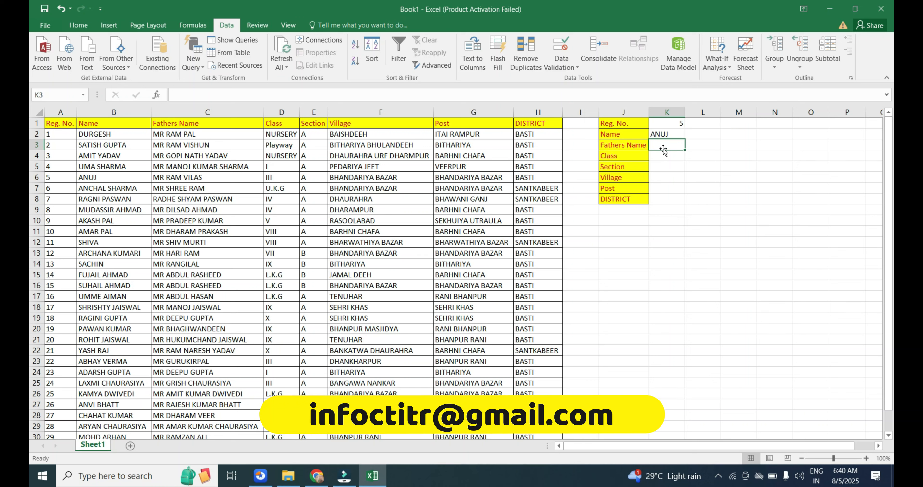
pyautogui.click(693, 132)
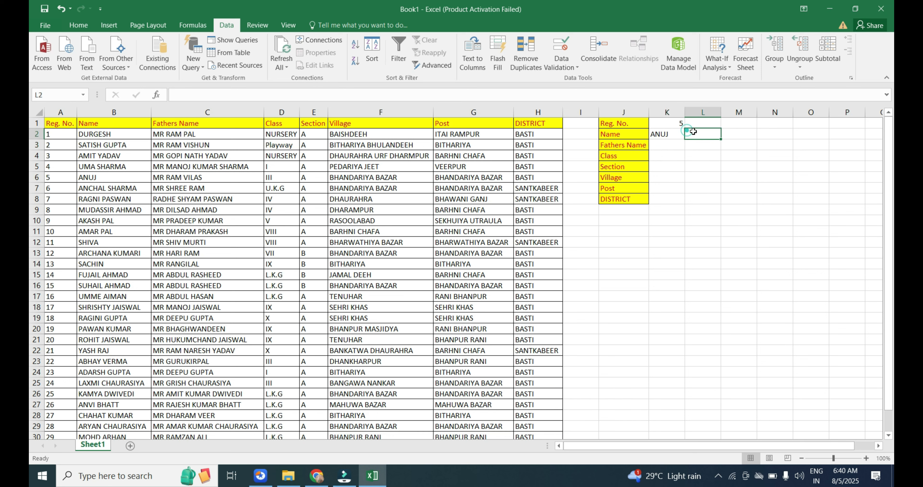
# Check the VLOOKUP formula in K2 and fill it down through K8.
pyautogui.doubleClick(673, 134)
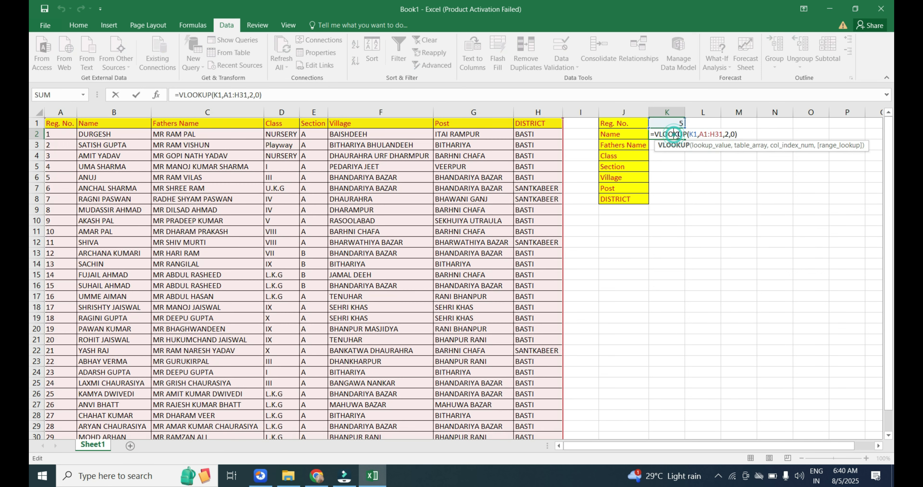
pyautogui.press('Return')
pyautogui.click(679, 136)
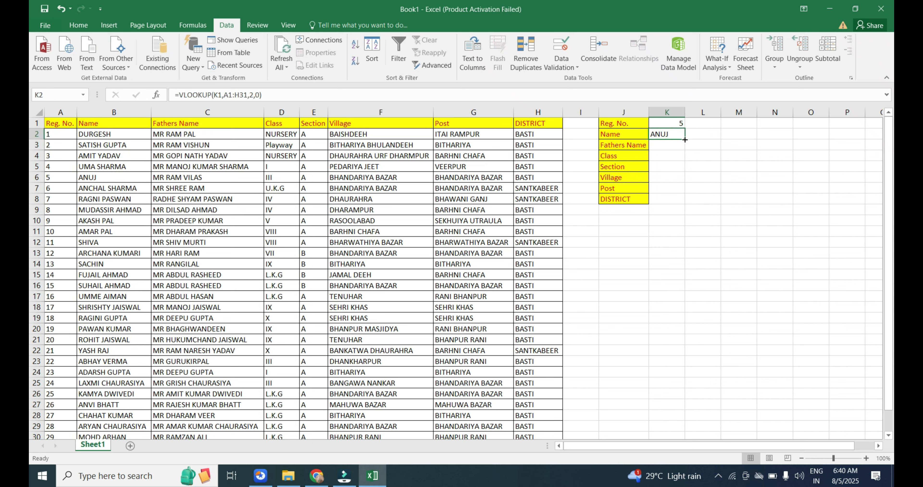
pyautogui.moveTo(685, 140); pyautogui.dragTo(676, 208)
# Correct the father's name formula in K3 to =VLOOKUP(K1,A1:H31,3,0).
pyautogui.click(670, 145)
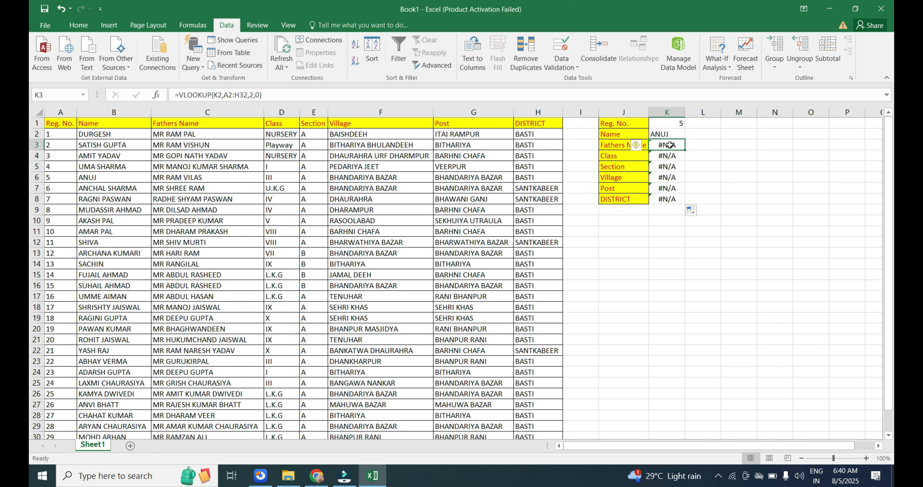
pyautogui.doubleClick(670, 144)
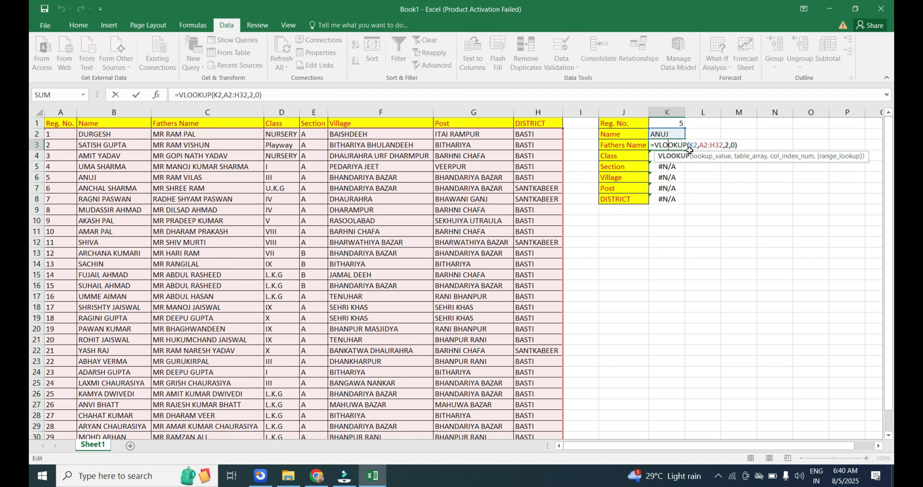
pyautogui.click(704, 156)
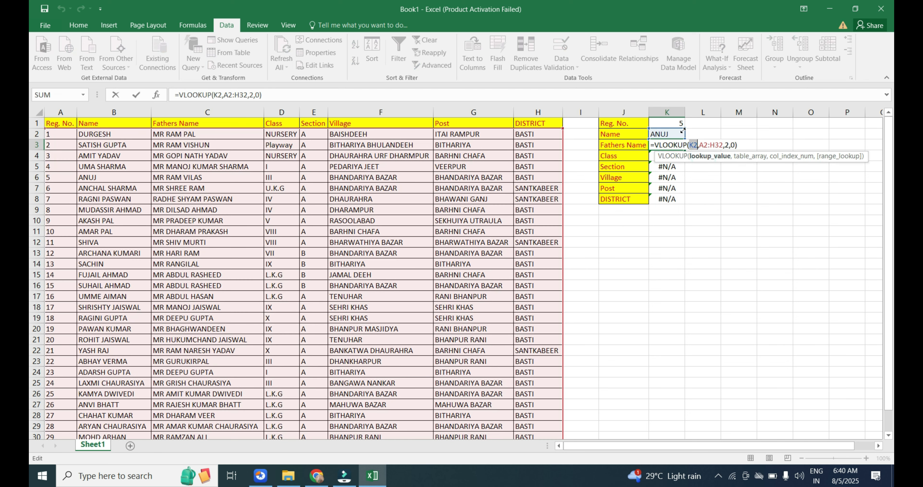
pyautogui.click(677, 122)
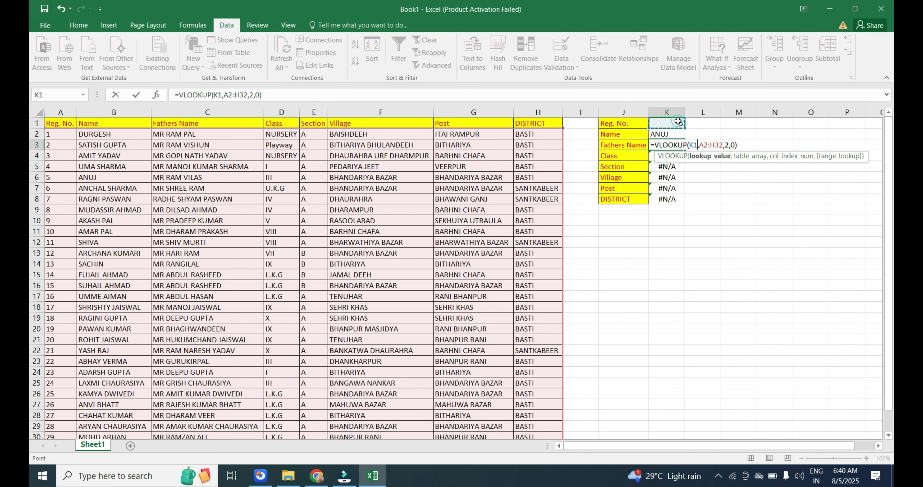
pyautogui.click(752, 158)
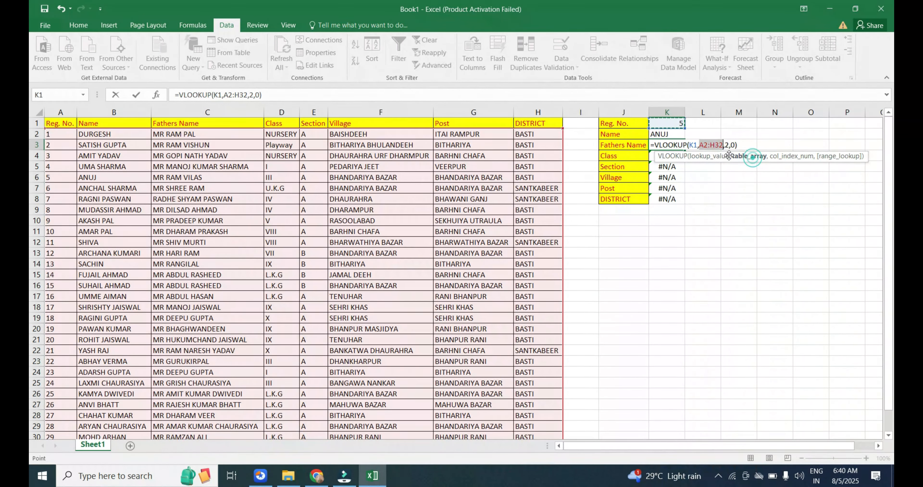
pyautogui.moveTo(59, 123); pyautogui.dragTo(537, 412)
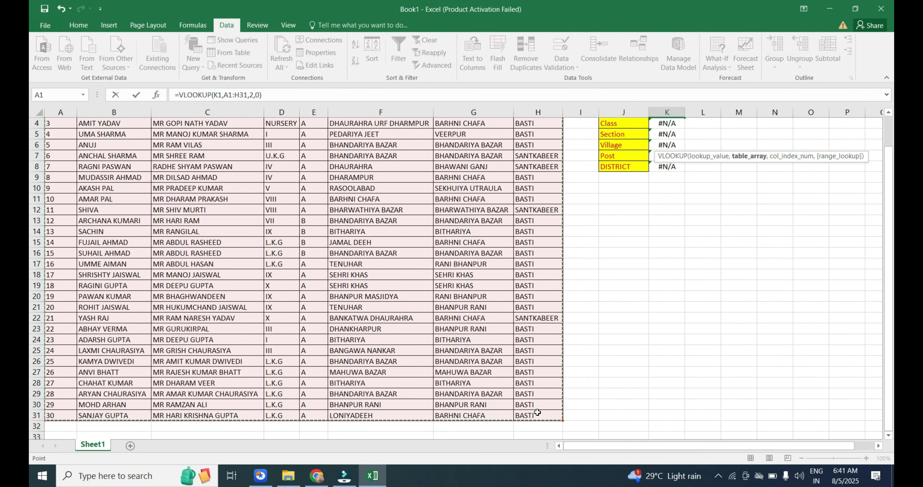
pyautogui.write(',')
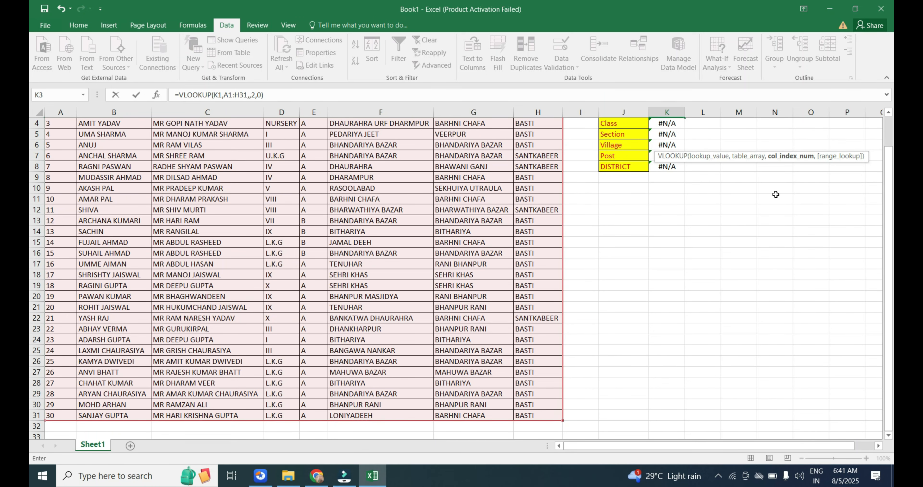
pyautogui.scroll(1, 786, 164)
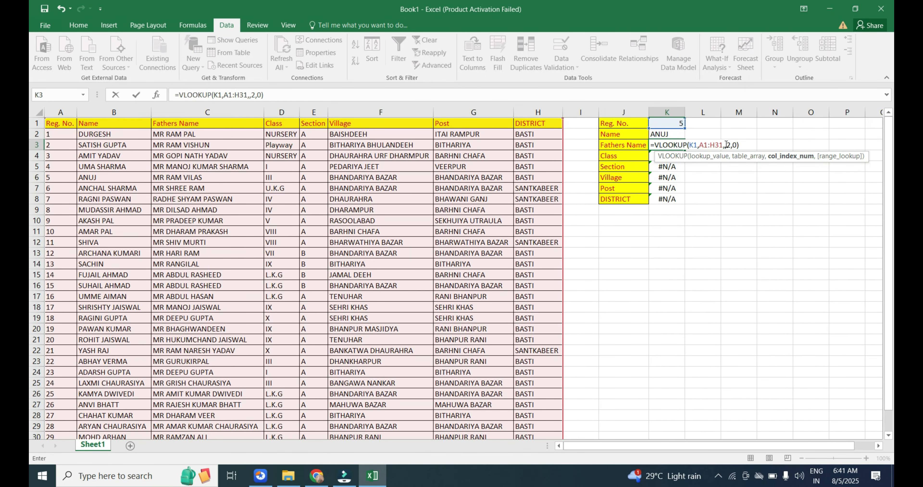
pyautogui.moveTo(730, 146); pyautogui.dragTo(725, 148)
pyautogui.press('BackSpace')
pyautogui.write('3')
pyautogui.press('Return')
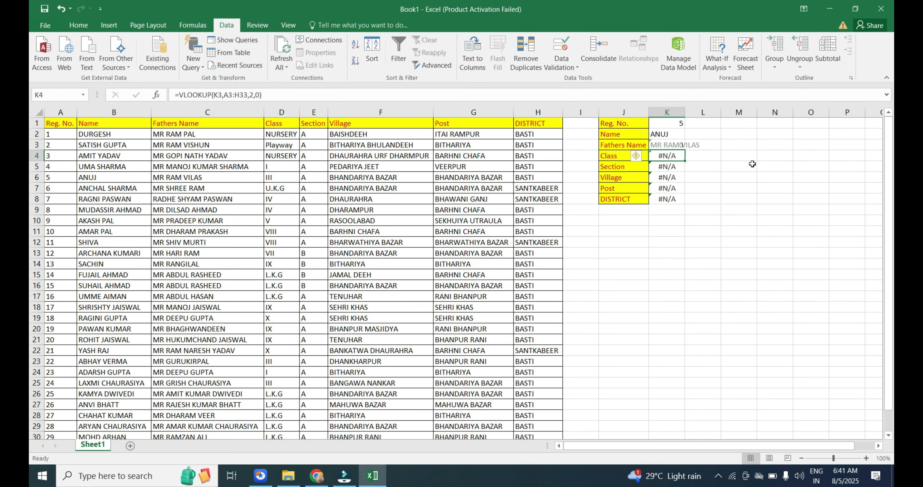
# Autofit column K to the width of the father's name in K3.
pyautogui.click(668, 143)
pyautogui.doubleClick(682, 115)
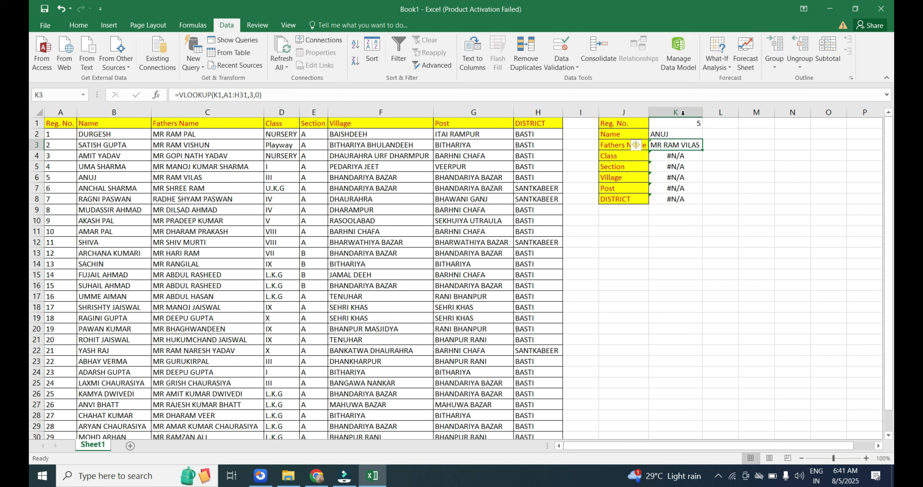
pyautogui.click(728, 165)
pyautogui.click(719, 145)
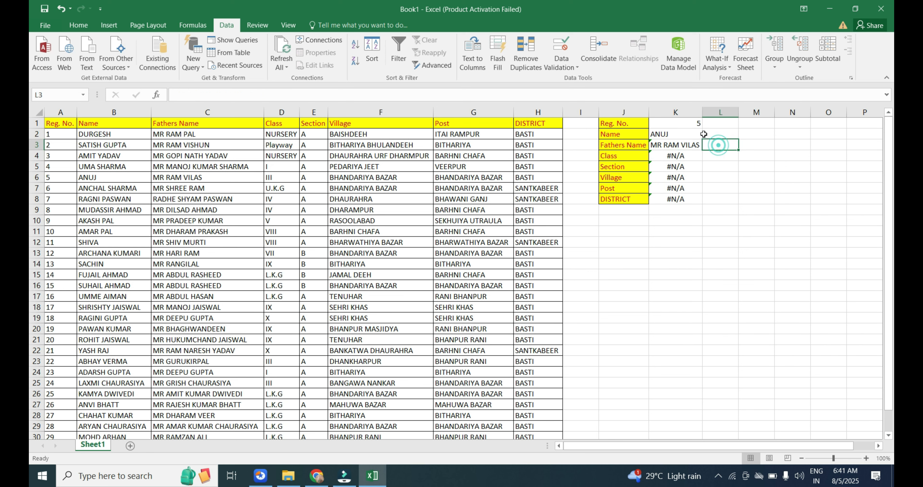
# Compare the lookup value references in the VLOOKUP formulas of K2 and K3.
pyautogui.doubleClick(688, 134)
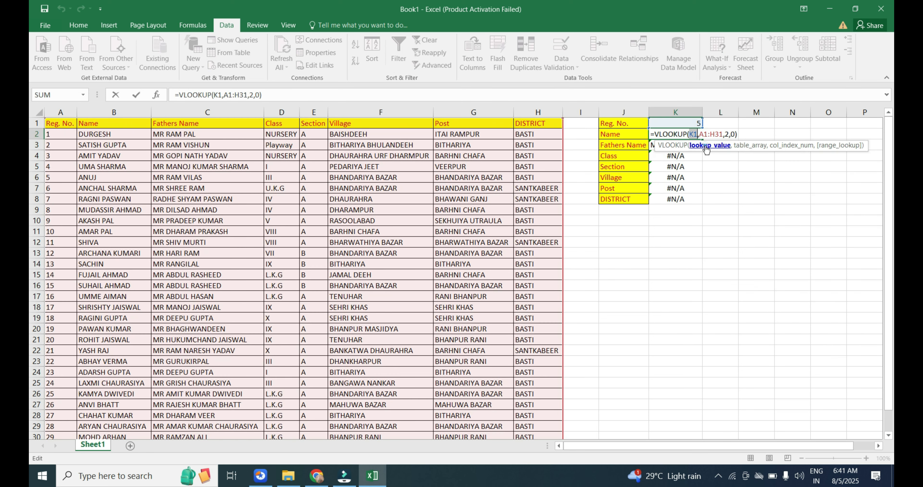
pyautogui.press('Return')
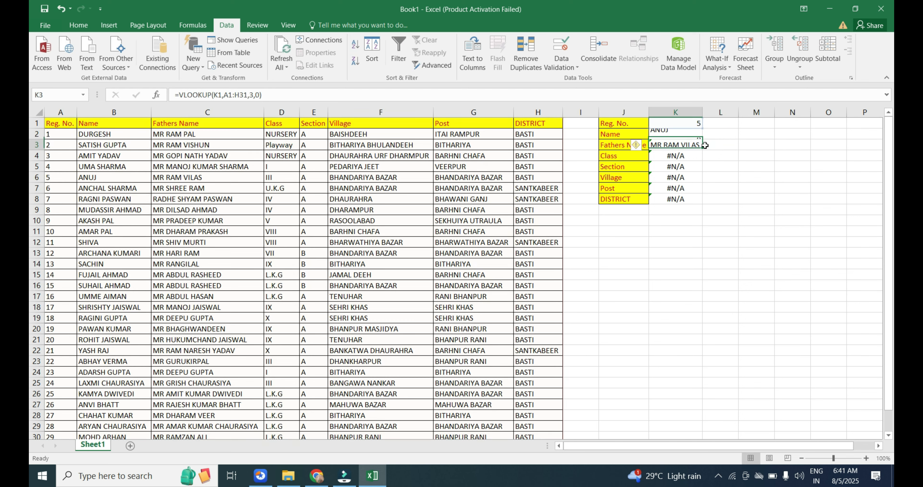
pyautogui.doubleClick(695, 145)
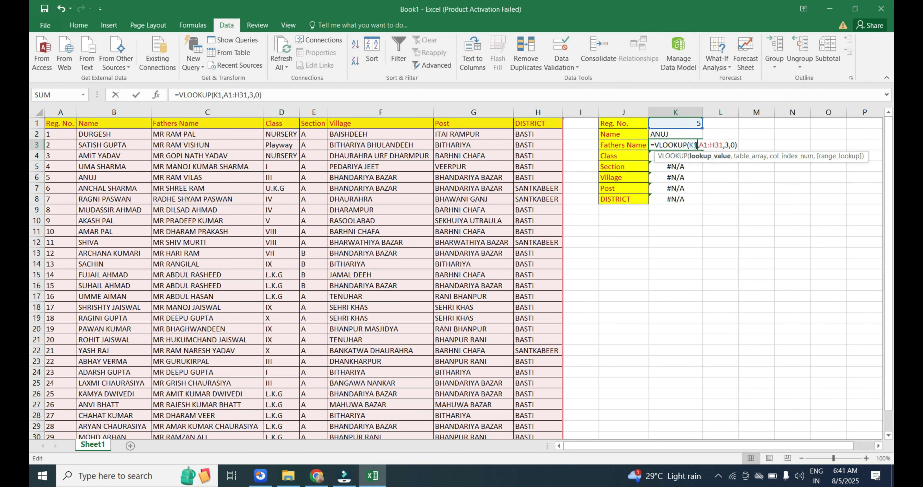
pyautogui.click(696, 157)
pyautogui.press('Return')
# Make the lookup value and table array in the K2 formula absolute as $K$1 and $A$1:$H$31.
pyautogui.doubleClick(682, 135)
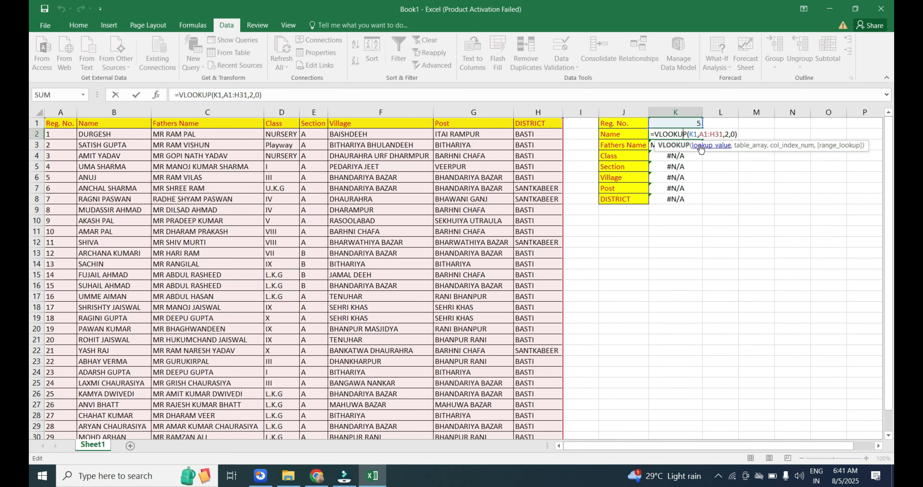
pyautogui.click(704, 146)
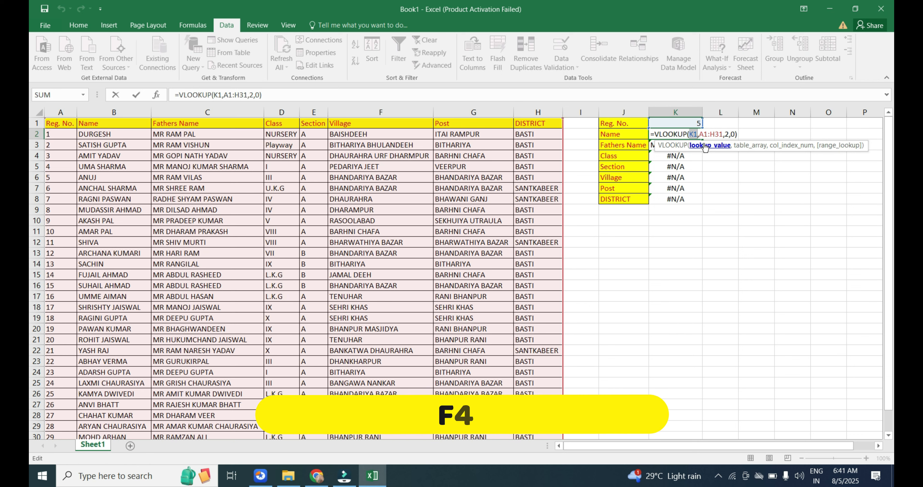
pyautogui.press('F4')
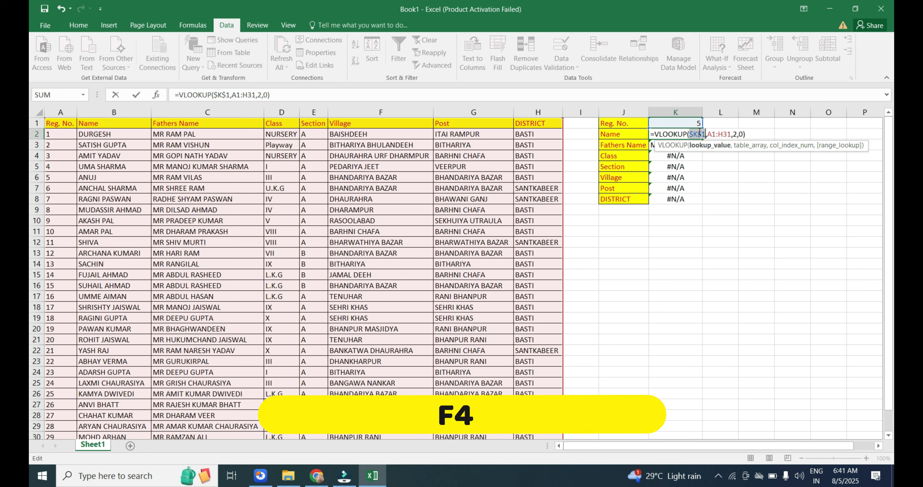
pyautogui.moveTo(694, 132)
pyautogui.mouseDown()
pyautogui.moveTo(687, 132)
pyautogui.moveTo(705, 133)
pyautogui.moveTo(693, 134)
pyautogui.mouseUp()
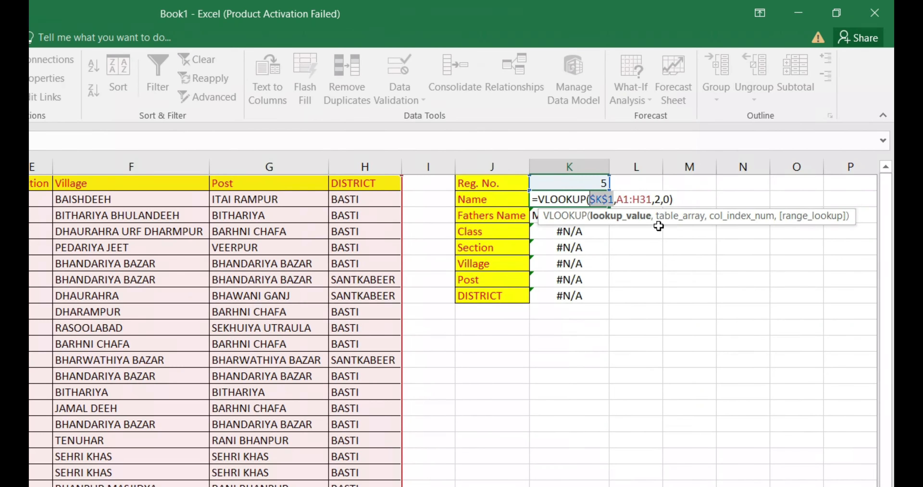
pyautogui.click(680, 221)
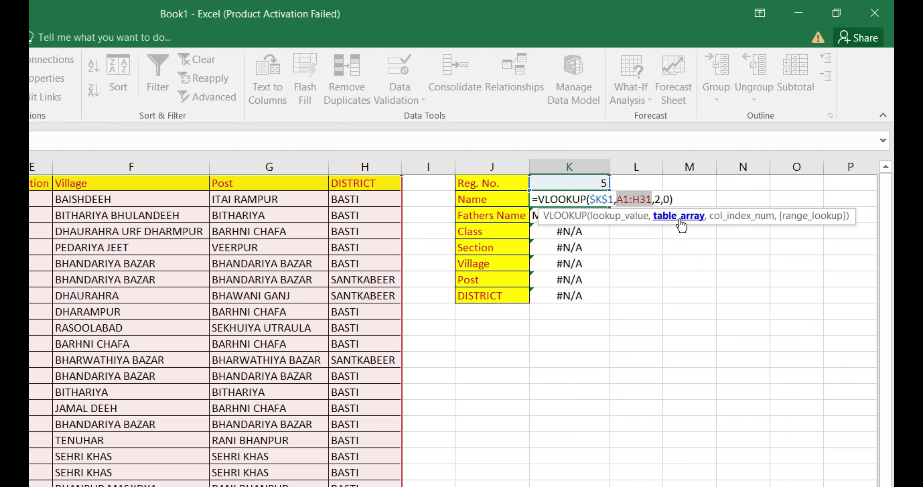
pyautogui.press('F4')
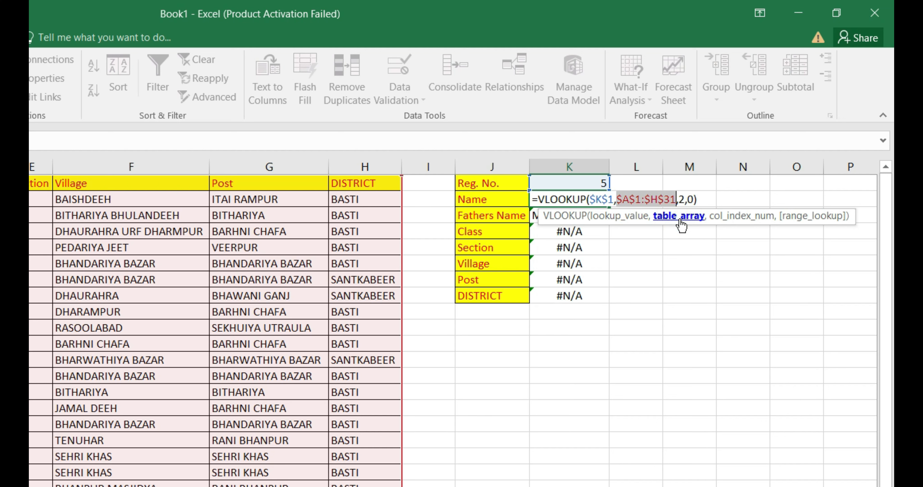
# Replace the column index in K2 with ROW(), completing =VLOOKUP($K$1,$A$1:$H$31,ROW(),0).
pyautogui.moveTo(685, 199); pyautogui.dragTo(680, 200)
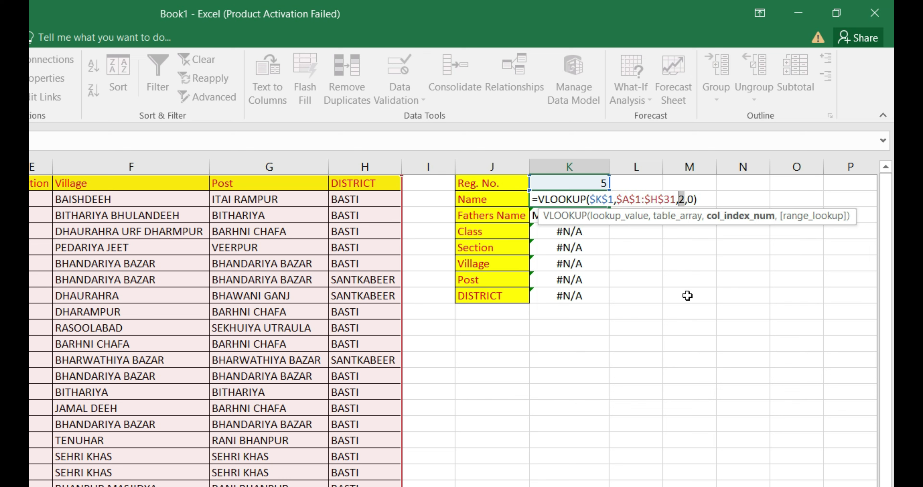
pyautogui.write('ROW')
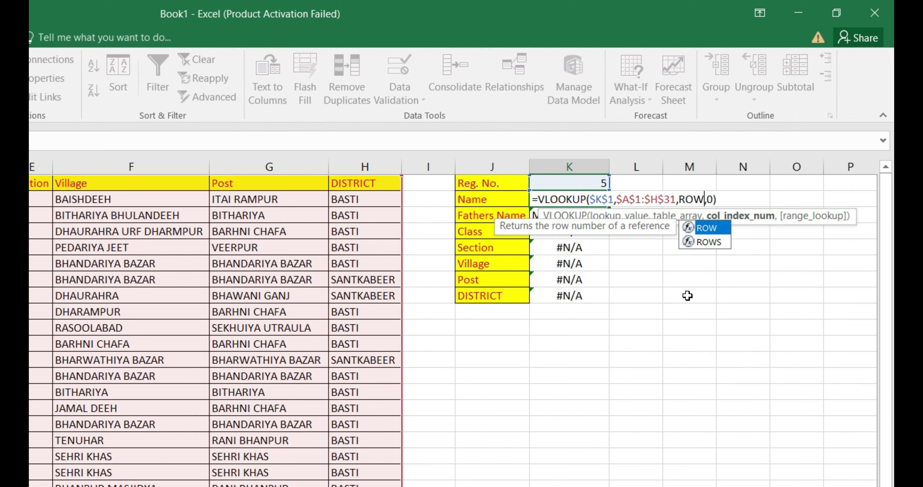
pyautogui.write('()')
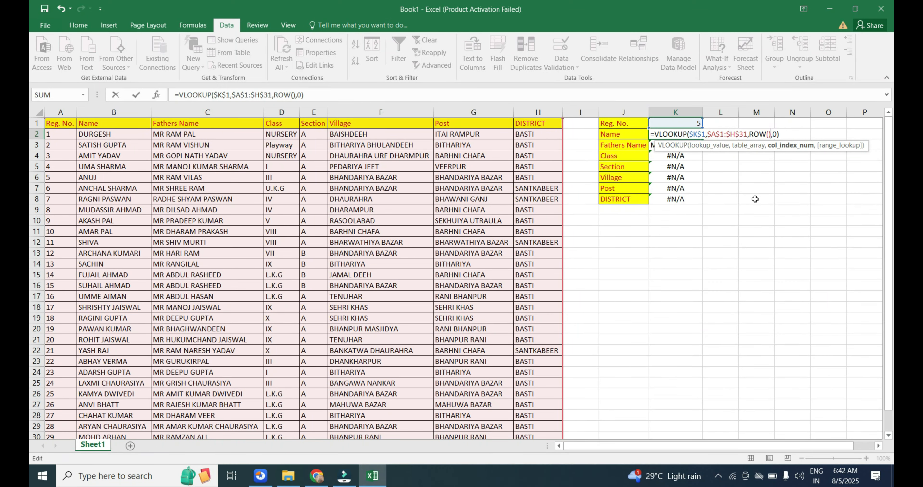
pyautogui.press('Return')
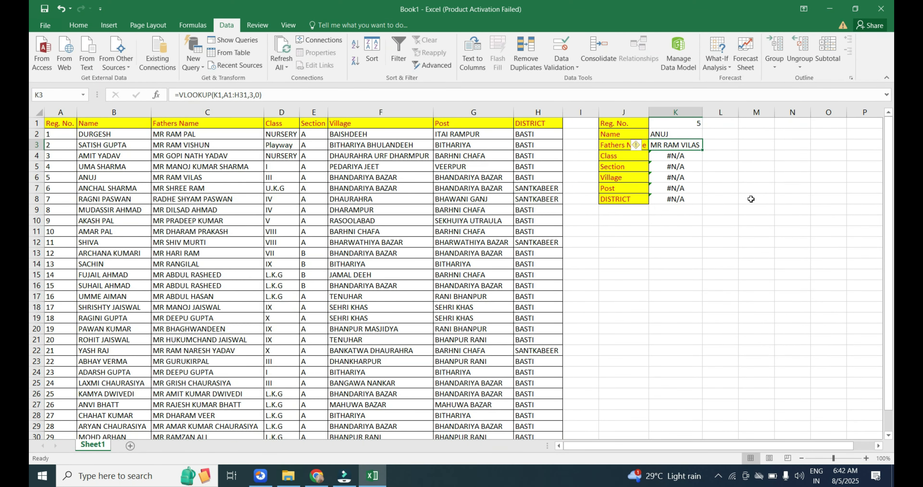
# Fill the K2 formula down through K8 and widen column K to fit the returned details.
pyautogui.click(691, 131)
pyautogui.moveTo(703, 139); pyautogui.dragTo(704, 207)
pyautogui.moveTo(699, 114); pyautogui.dragTo(723, 114)
pyautogui.click(714, 198)
pyautogui.click(710, 145)
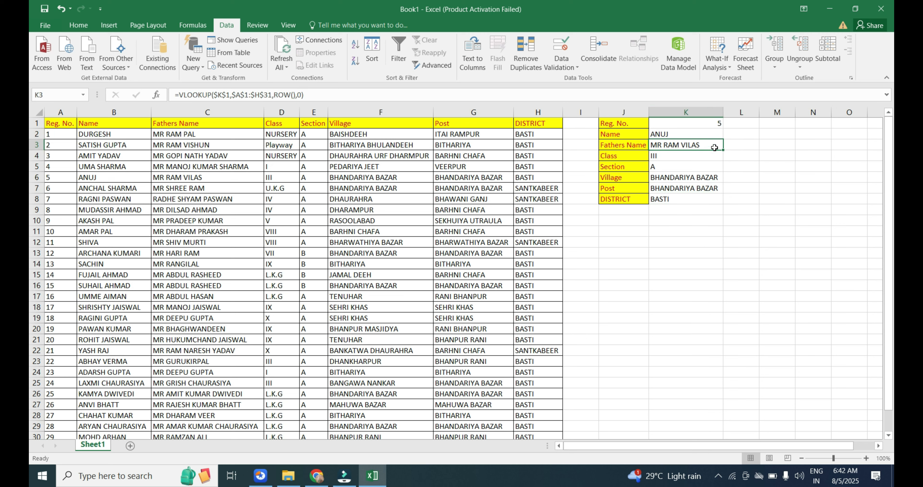
# Review the lookup value, table array and column index arguments of the VLOOKUP formula in K2.
pyautogui.doubleClick(700, 133)
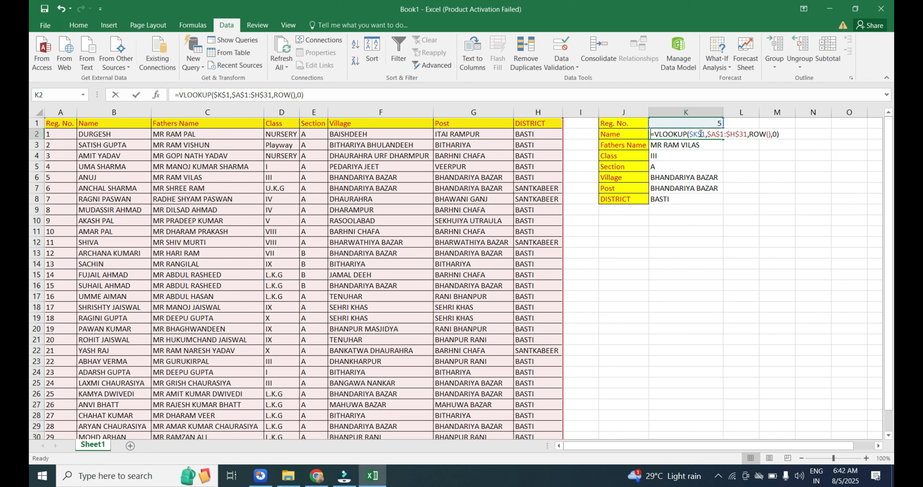
pyautogui.click(703, 147)
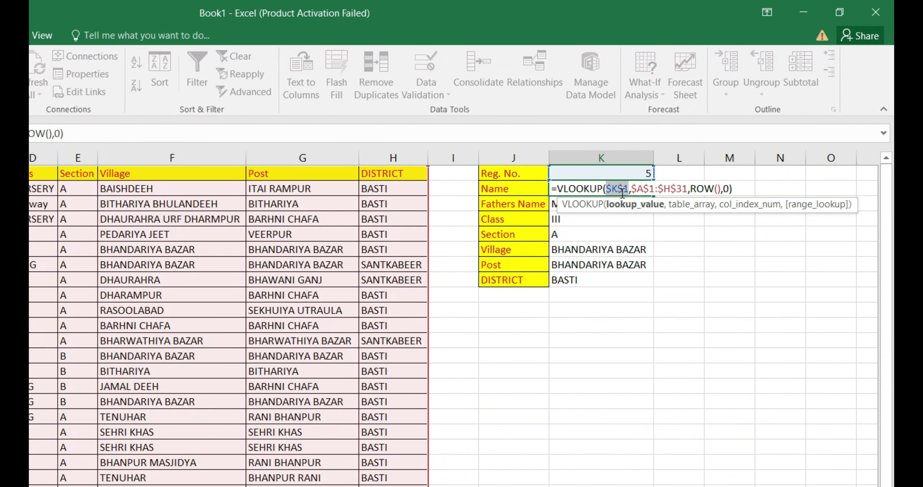
pyautogui.click(749, 147)
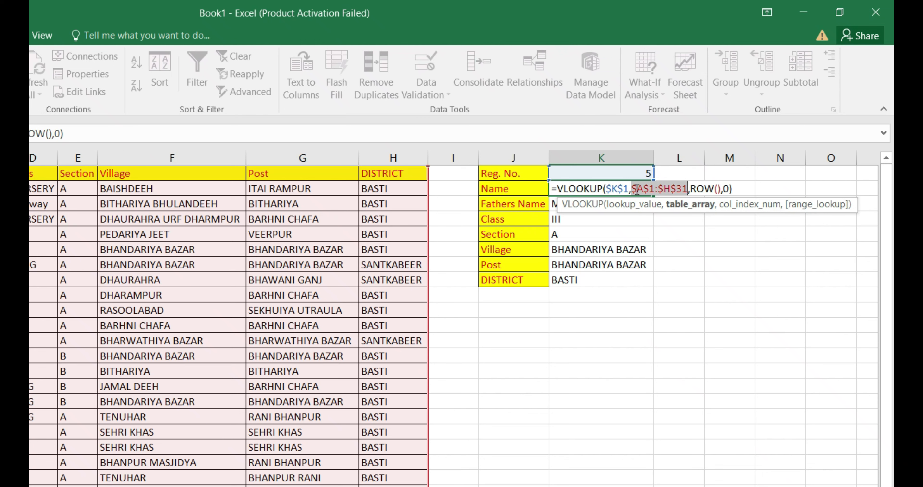
pyautogui.click(740, 204)
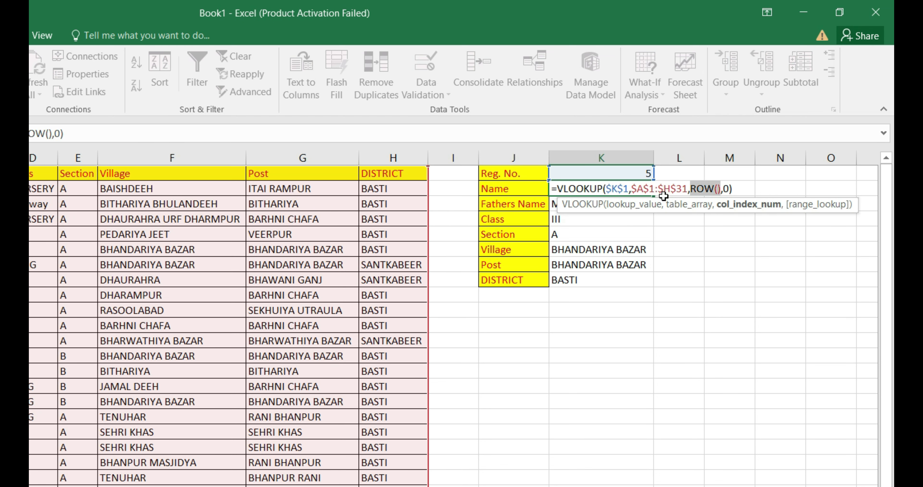
pyautogui.press('Return')
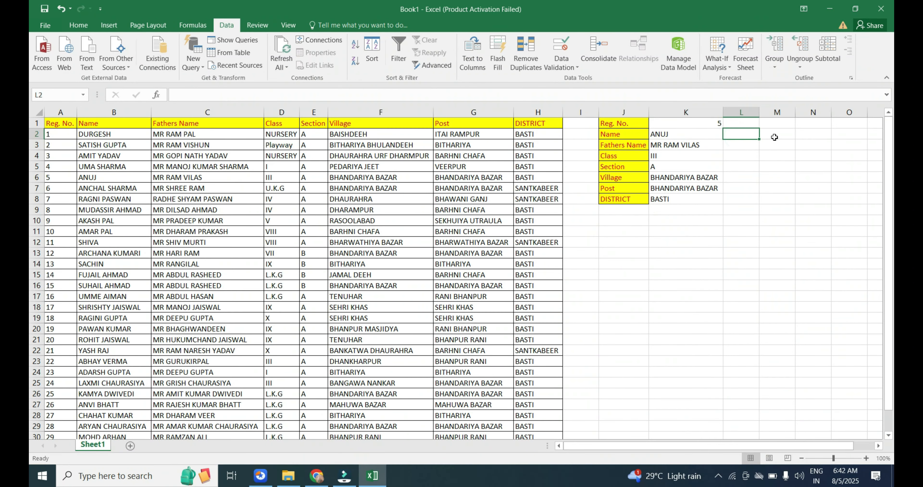
# Enter the formula =ROW() in M2 and compare its result with the number of sheet row 2.
pyautogui.click(722, 191)
pyautogui.write('=')
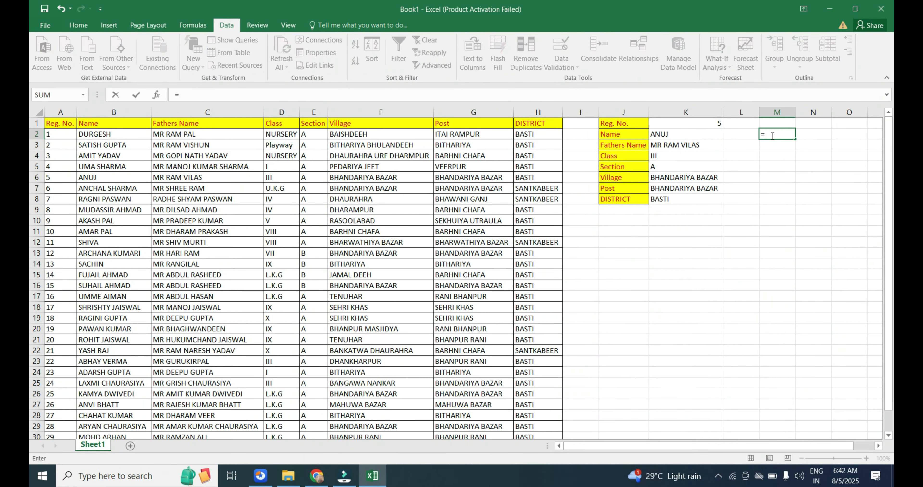
pyautogui.write('ROW')
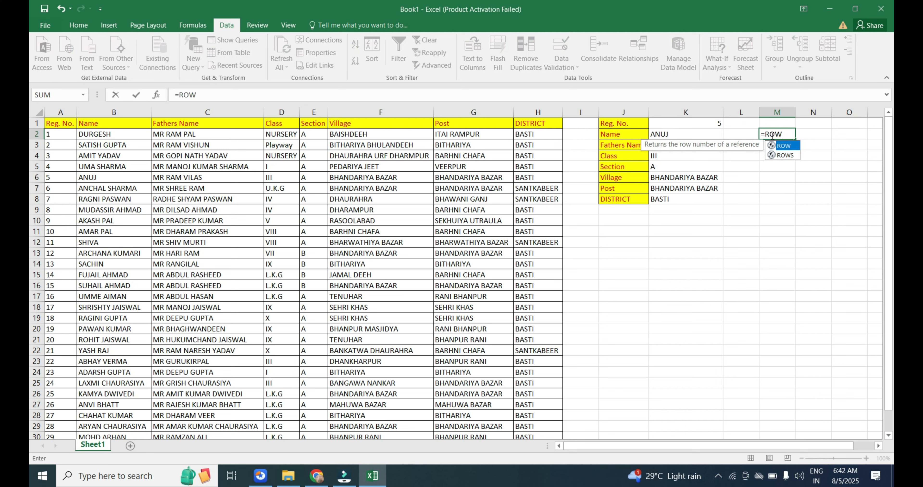
pyautogui.write('()')
pyautogui.press('Return')
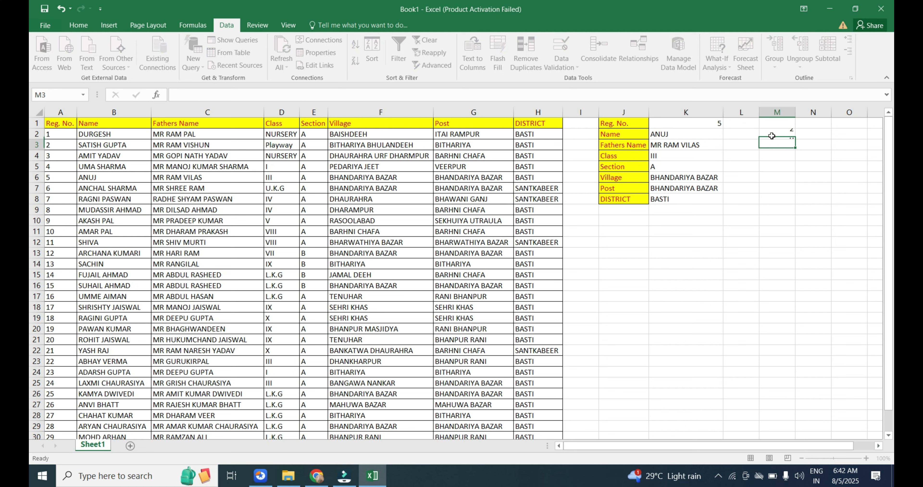
pyautogui.click(771, 136)
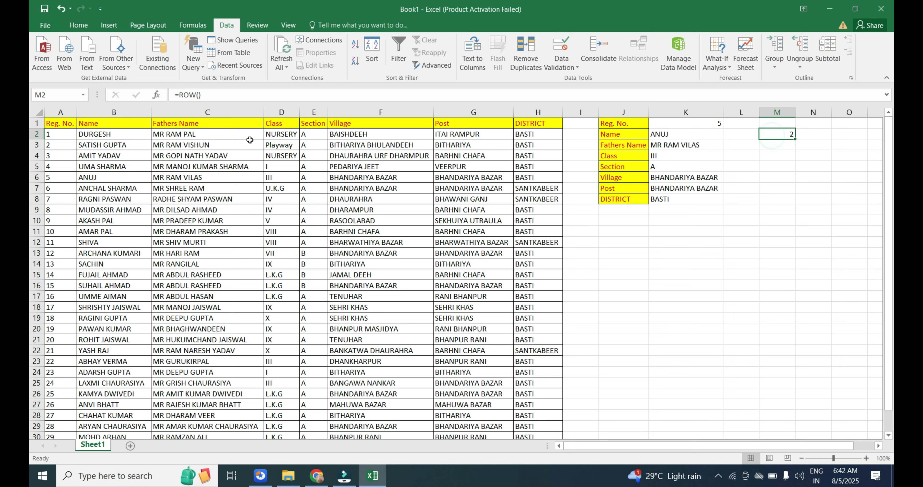
pyautogui.click(36, 134)
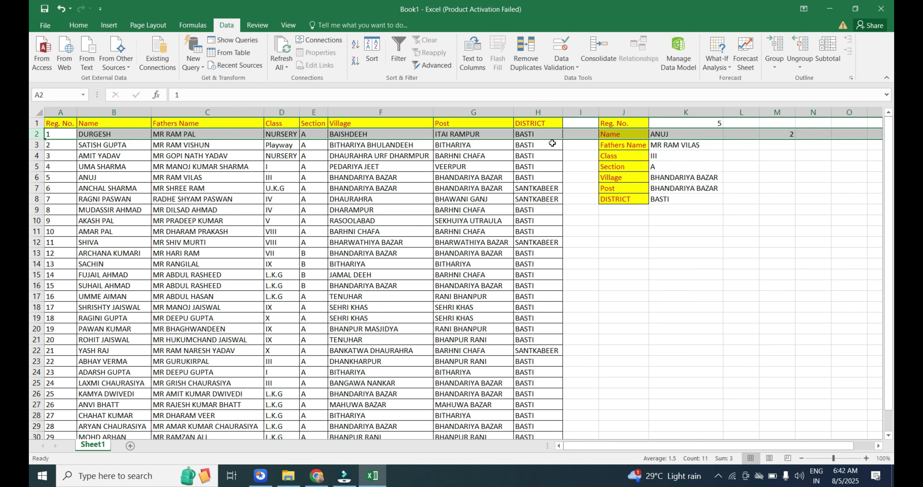
# Examine the column index argument of the VLOOKUP formula in K2.
pyautogui.doubleClick(705, 134)
pyautogui.click(775, 149)
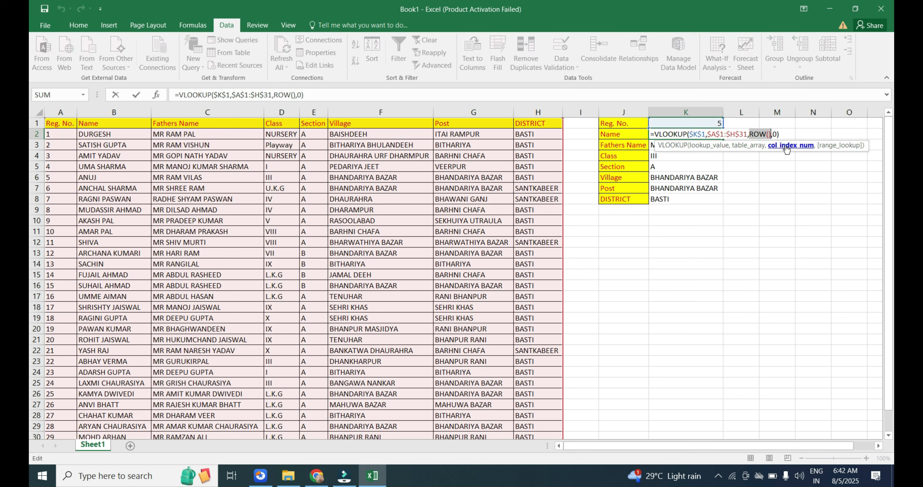
pyautogui.press('Escape')
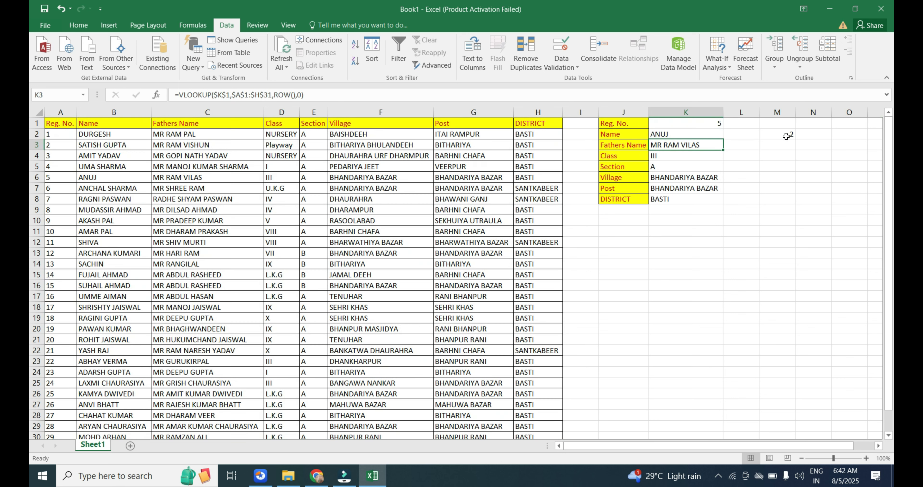
# Fill the =ROW() formula from M2 down through M8 to test it, and clear the test cells M2:M8.
pyautogui.click(777, 133)
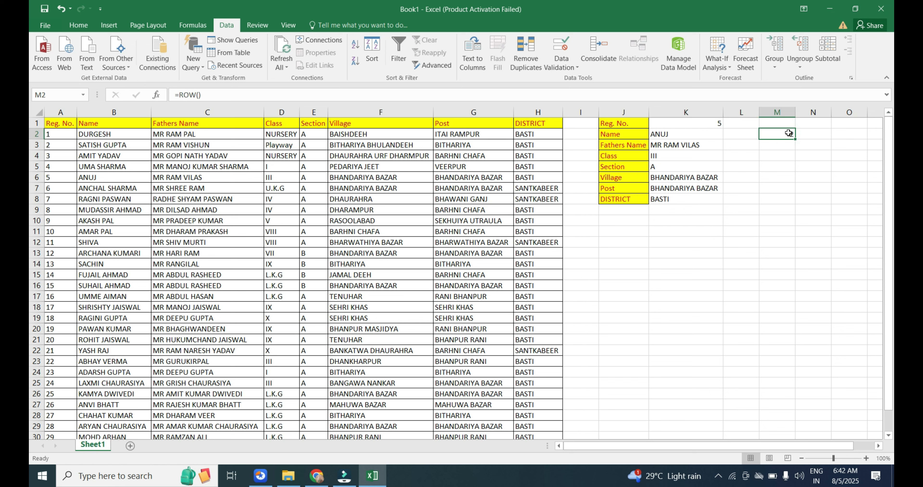
pyautogui.click(789, 133)
pyautogui.click(789, 133)
pyautogui.moveTo(794, 138); pyautogui.dragTo(799, 204)
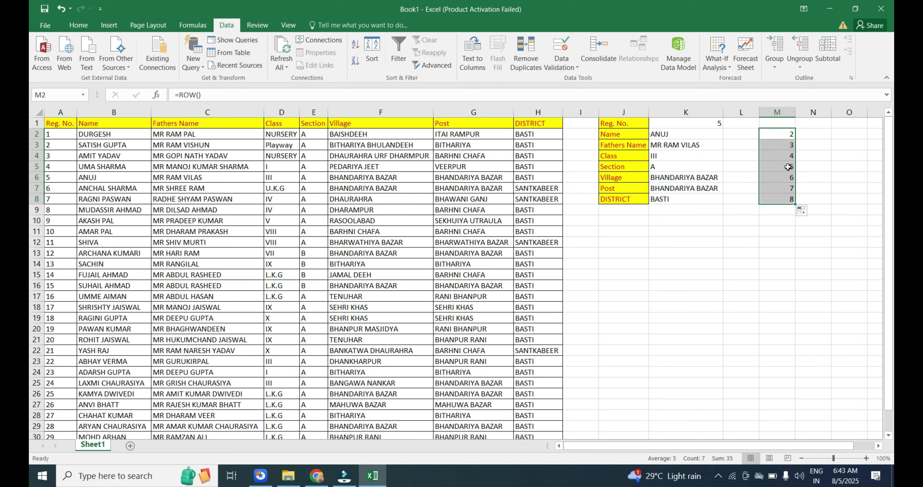
pyautogui.moveTo(785, 135); pyautogui.dragTo(788, 201)
# Review the absolute lookup value and table array references in the K2 VLOOKUP formula.
pyautogui.doubleClick(676, 134)
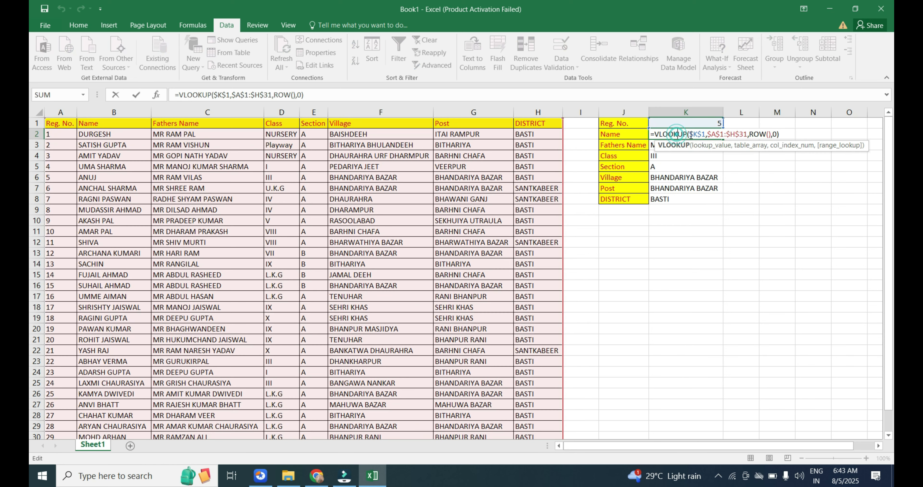
pyautogui.doubleClick(691, 135)
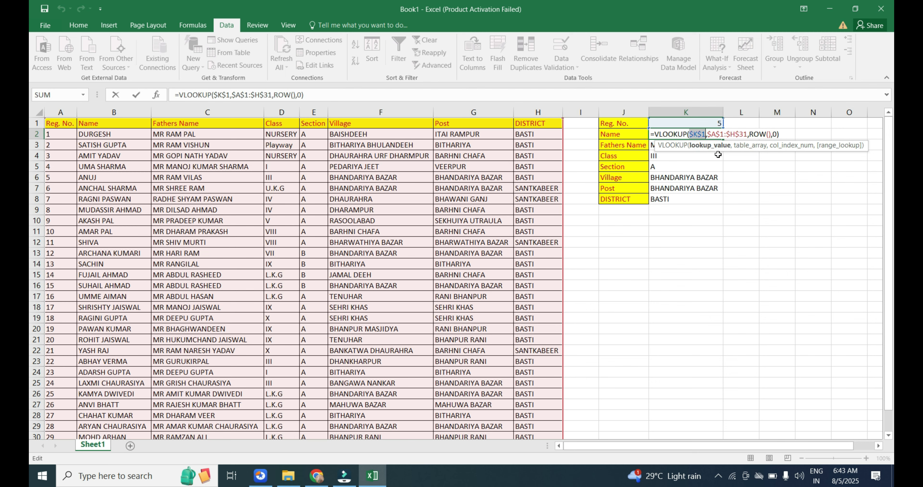
pyautogui.click(756, 146)
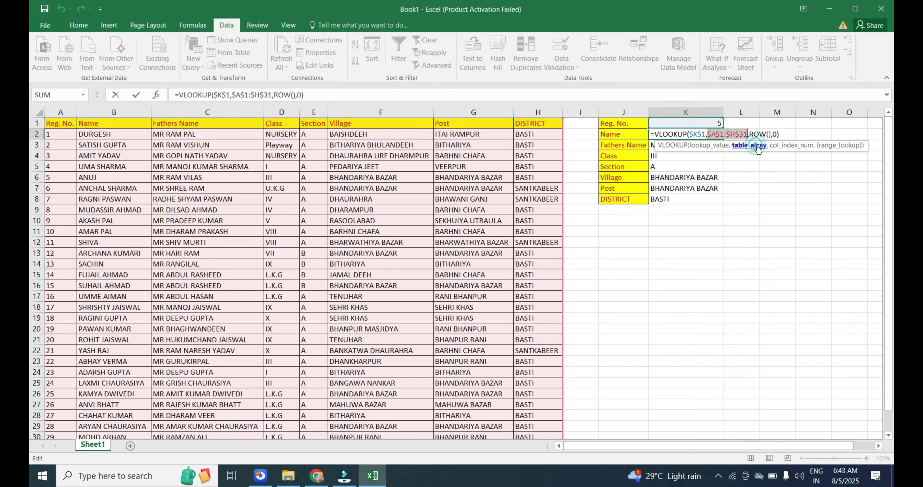
pyautogui.press('Return')
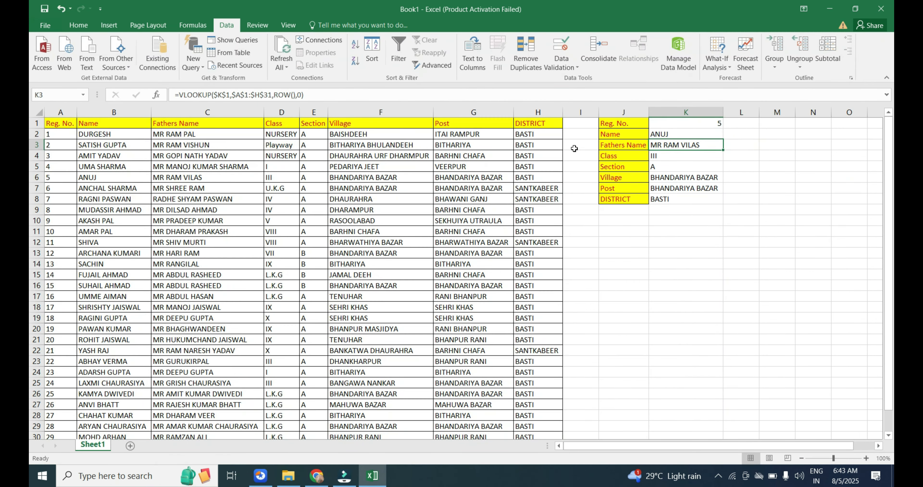
# Define the name COMPUTER for the whole student table, A1:H31.
pyautogui.moveTo(69, 121); pyautogui.dragTo(561, 420)
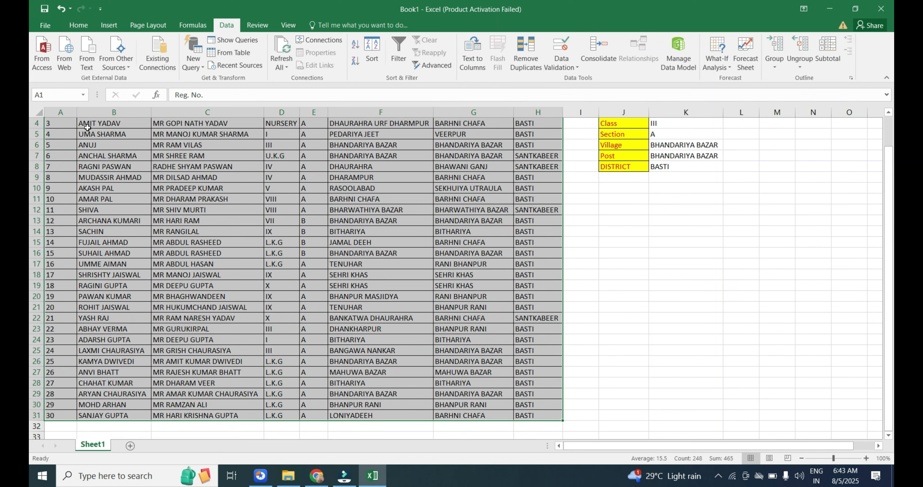
pyautogui.click(61, 92)
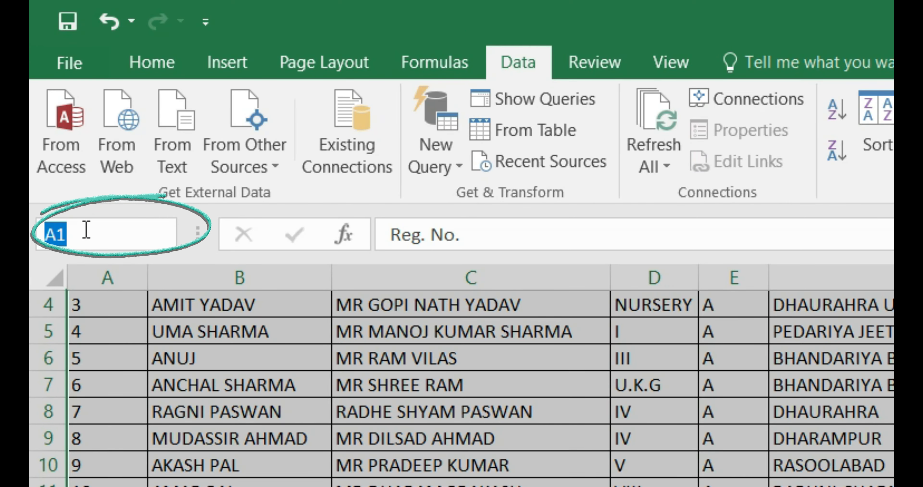
pyautogui.write('COMOPUT')
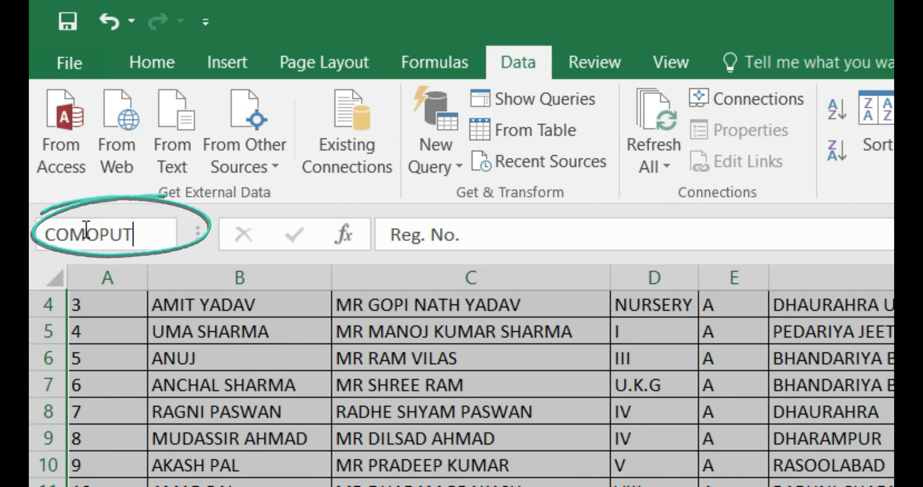
pyautogui.press('BackSpace')
pyautogui.press('BackSpace')
pyautogui.press('BackSpace')
pyautogui.press('BackSpace')
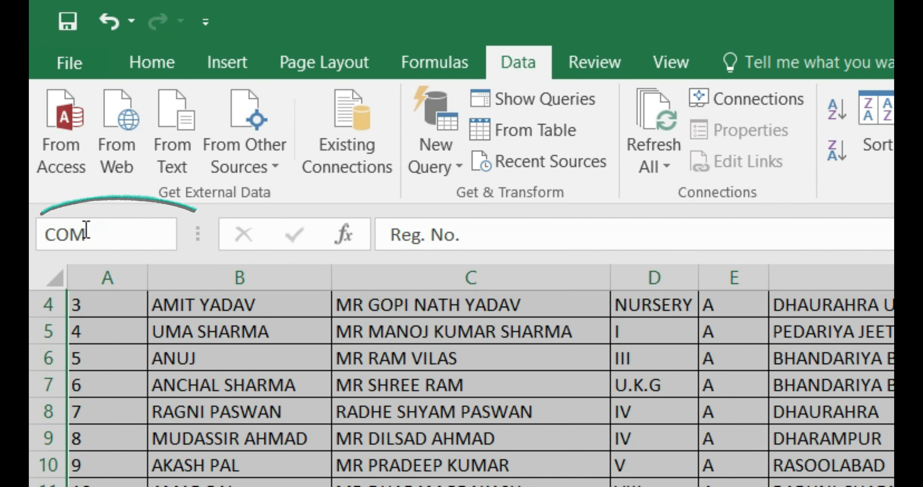
pyautogui.write('PUTER')
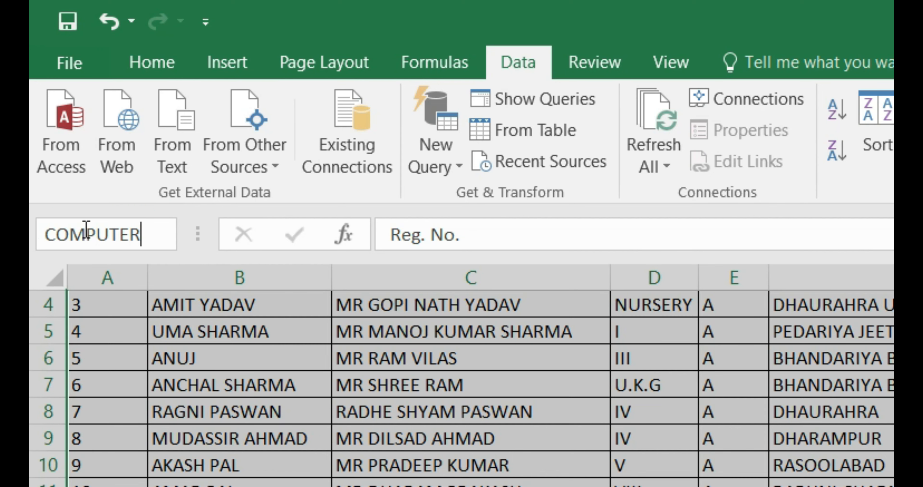
pyautogui.press('Return')
pyautogui.click(272, 212)
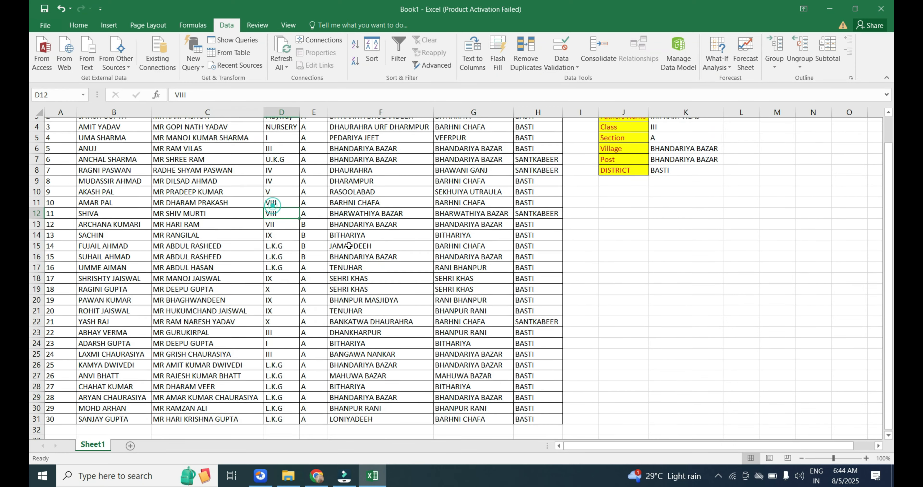
# Clear the existing lookup formulas from K2:K9 below the registration number.
pyautogui.scroll(1, 350, 245)
pyautogui.moveTo(670, 133); pyautogui.dragTo(686, 211)
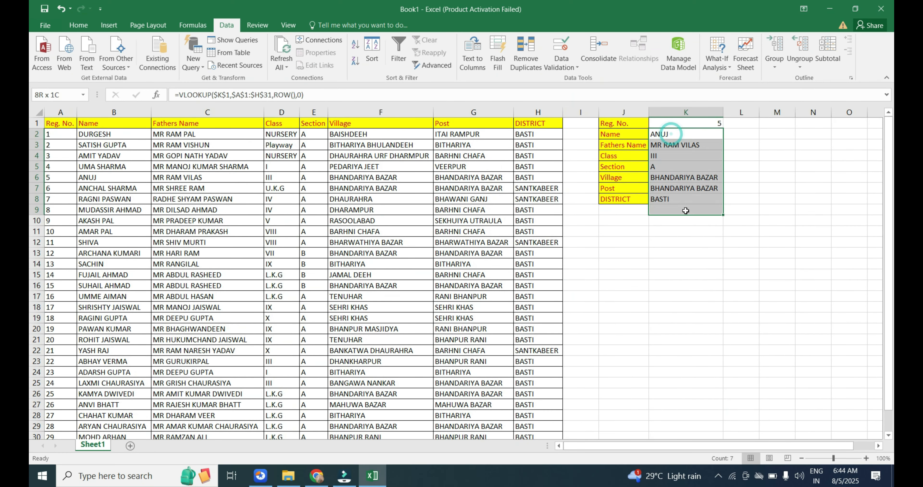
pyautogui.press('Delete')
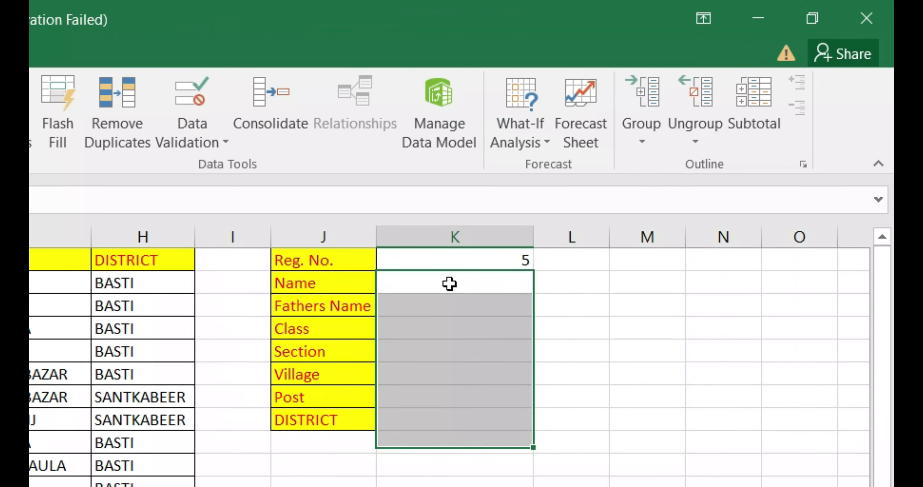
# Start a new VLOOKUP formula in K2 with the absolute reference $K$1 as the lookup value.
pyautogui.click(683, 136)
pyautogui.write('=')
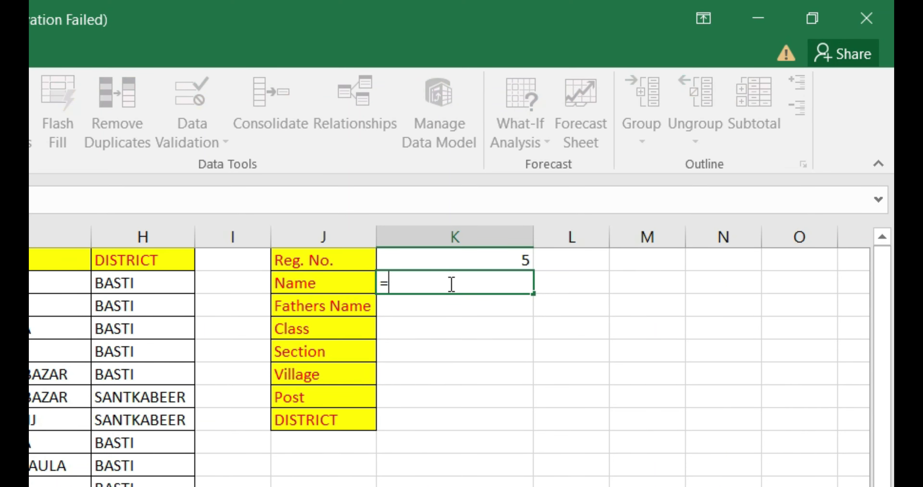
pyautogui.write('VL')
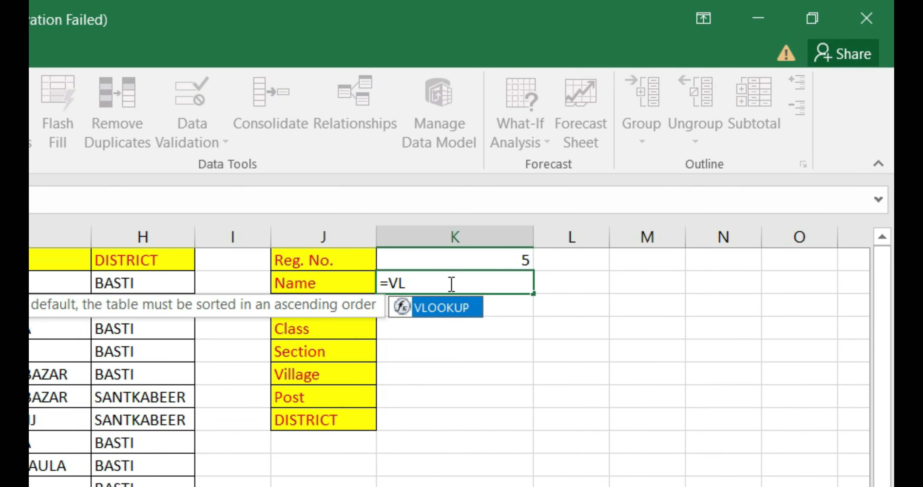
pyautogui.press('Tab')
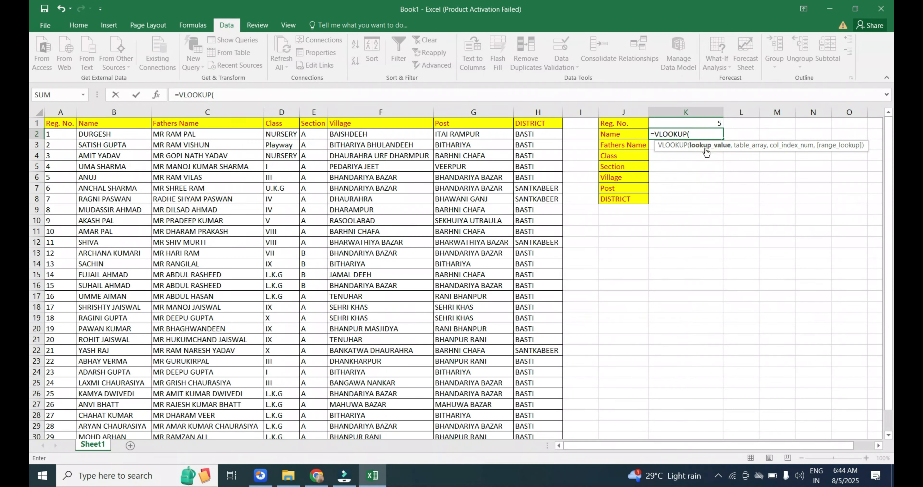
pyautogui.click(706, 122)
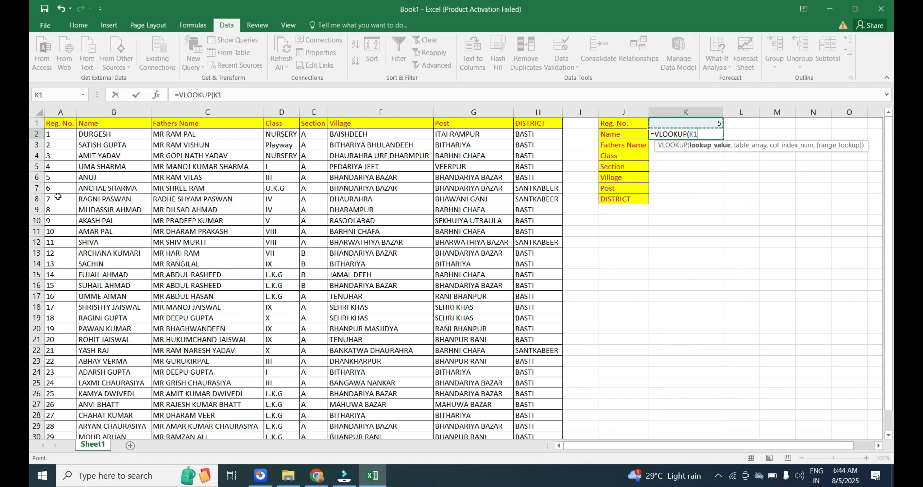
pyautogui.click(710, 152)
pyautogui.write(',')
pyautogui.press('BackSpace')
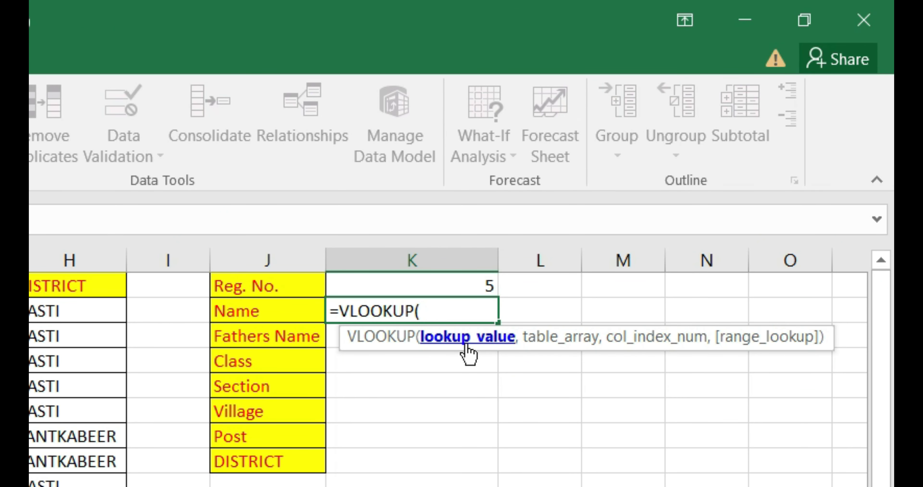
pyautogui.click(462, 285)
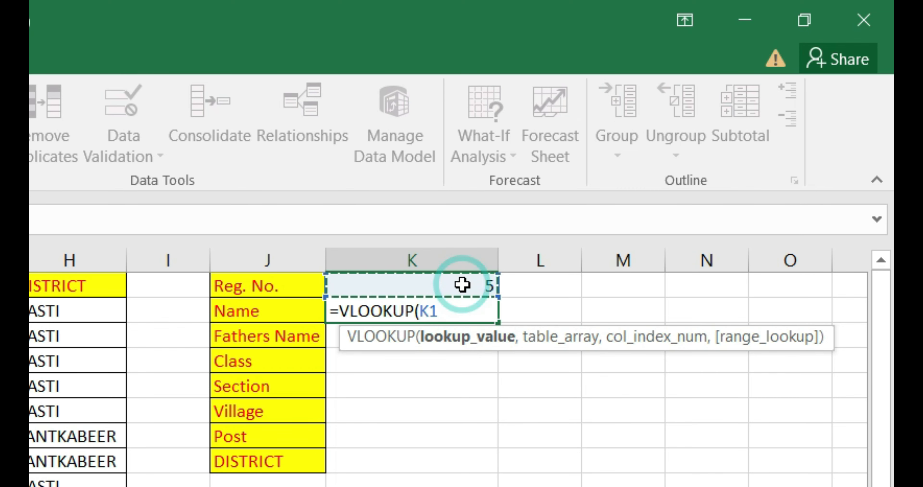
pyautogui.press('F4')
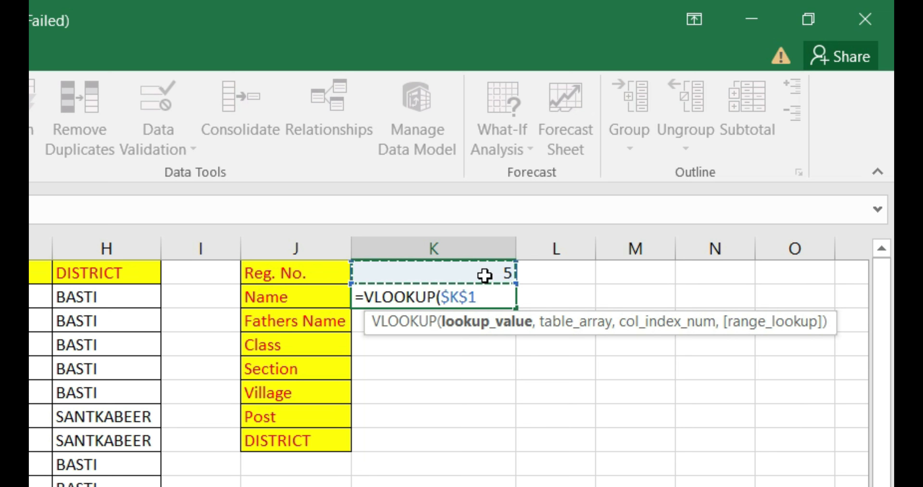
pyautogui.write(',')
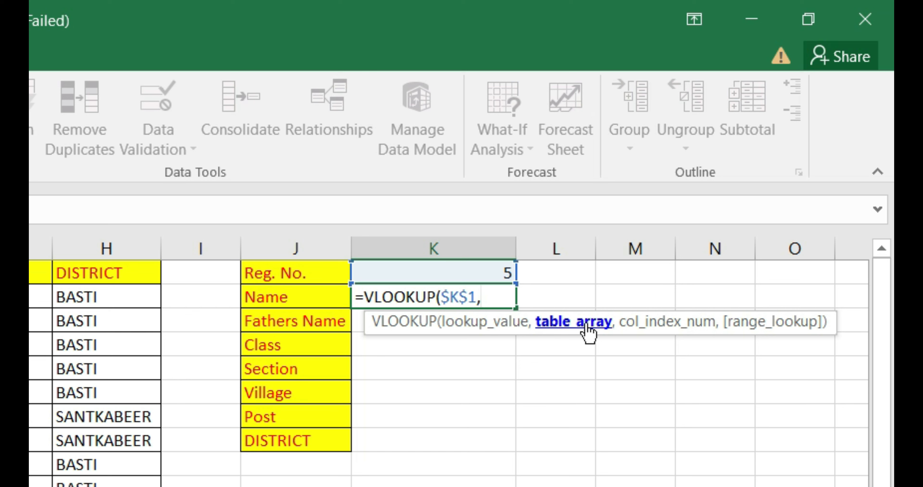
# Complete the K2 formula as =VLOOKUP($K$1,COMPUTER,ROW(),0) and fill it down through K8.
pyautogui.write('COMPU')
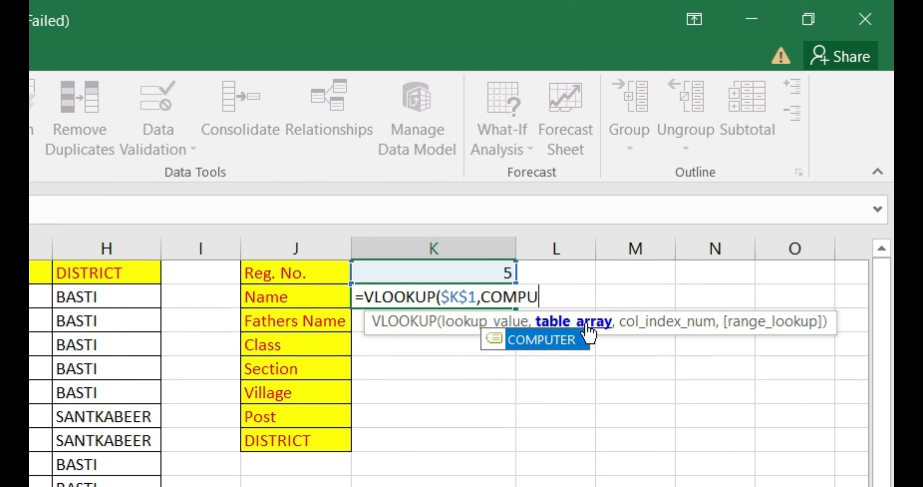
pyautogui.press('Tab')
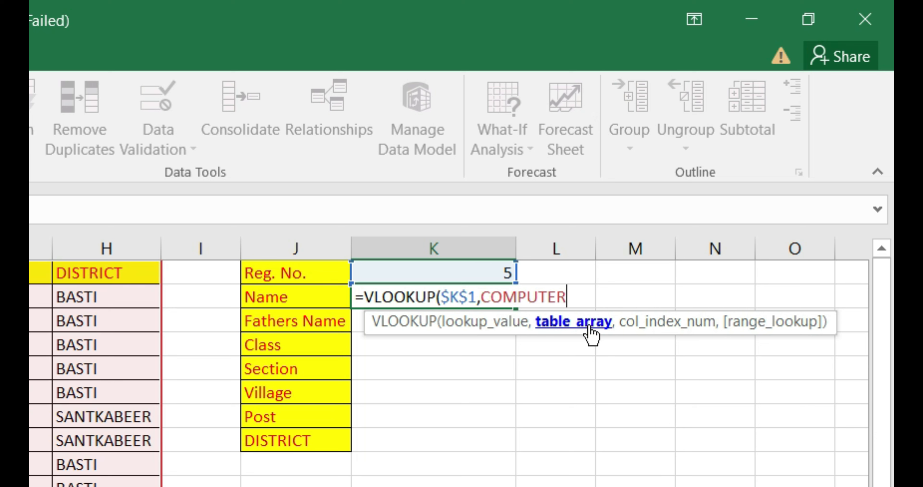
pyautogui.write(',')
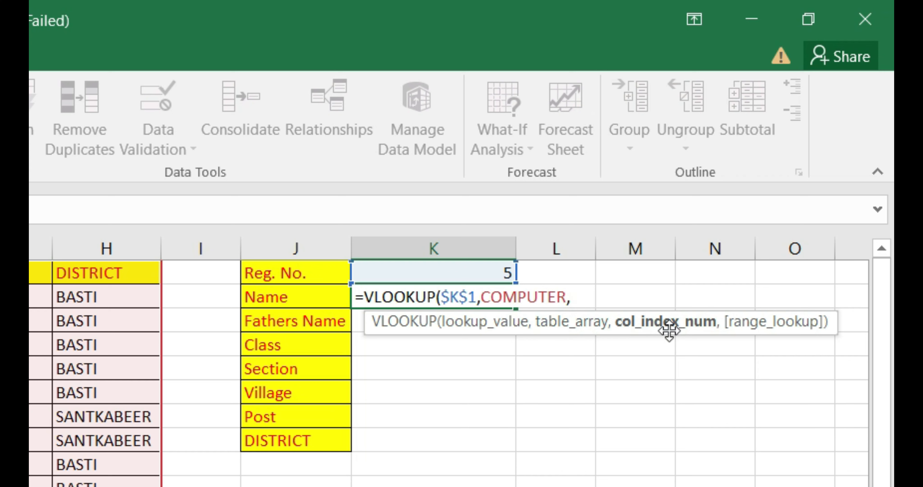
pyautogui.write('ROW')
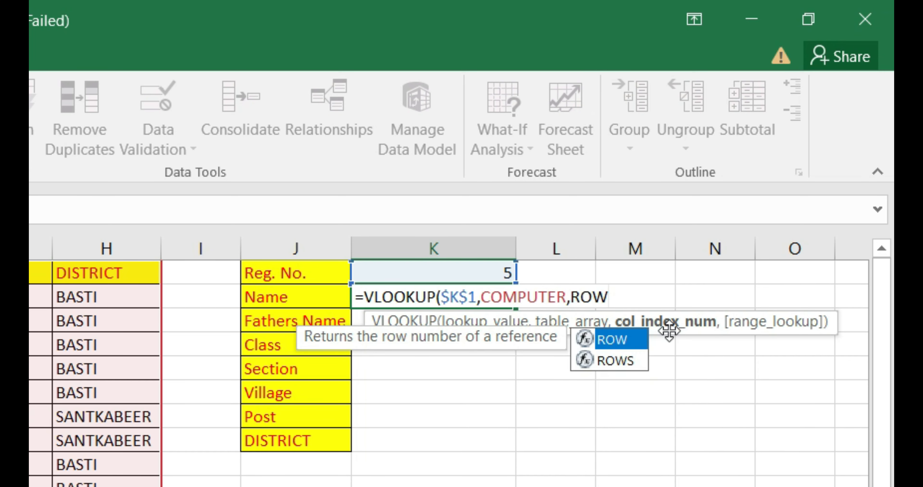
pyautogui.write('()')
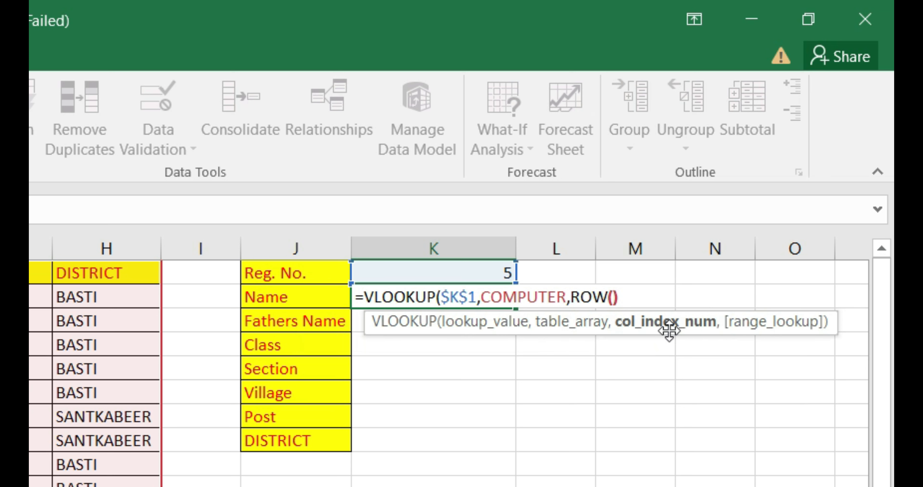
pyautogui.write(',')
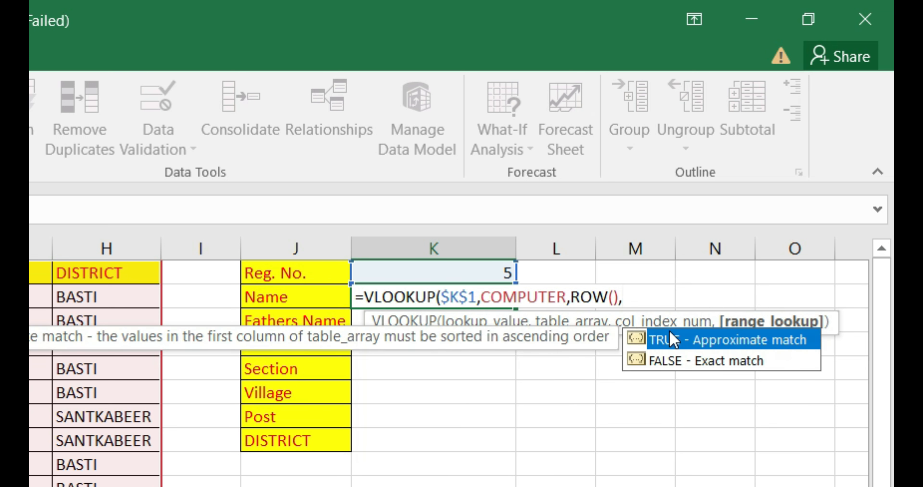
pyautogui.write('0')
pyautogui.write(')')
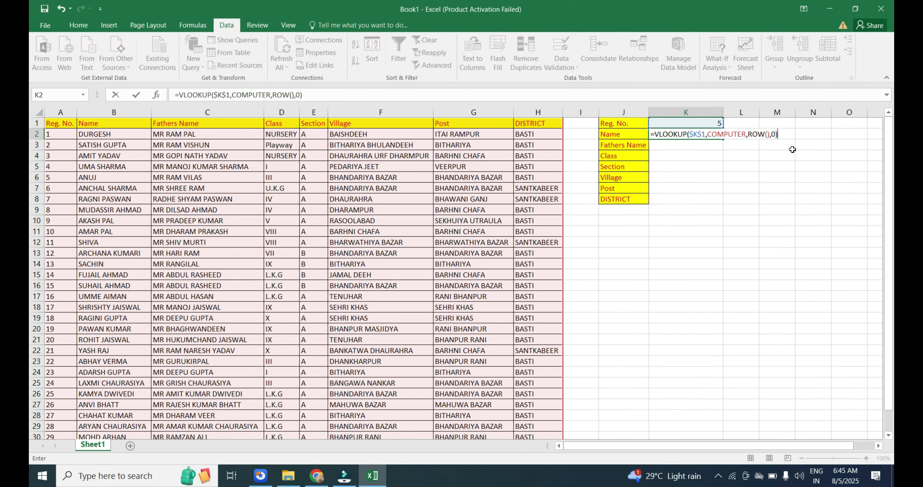
pyautogui.press('Return')
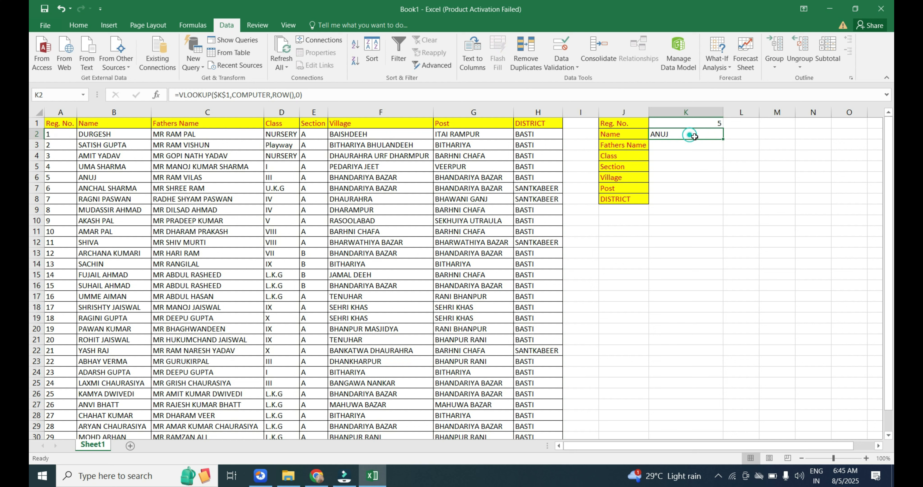
pyautogui.doubleClick(723, 139)
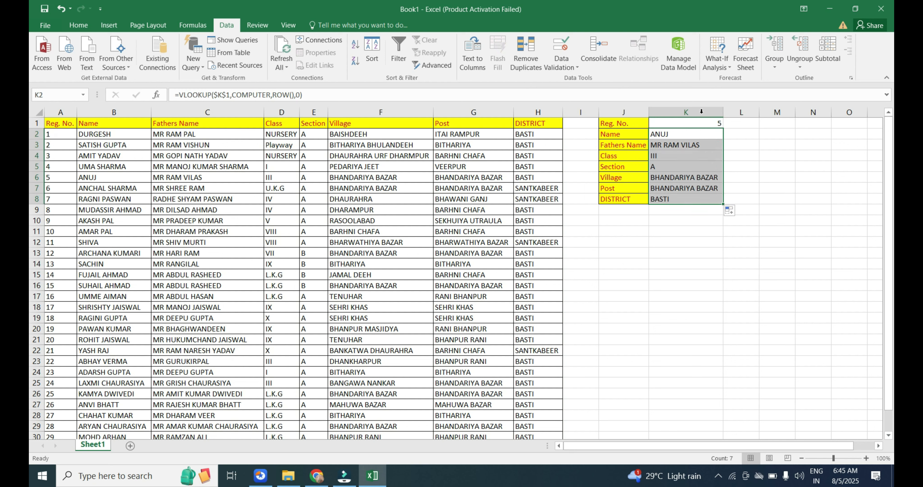
# Choose registration number 10 in the K1 dropdown and compare the returned details with row 11 of the table.
pyautogui.click(700, 123)
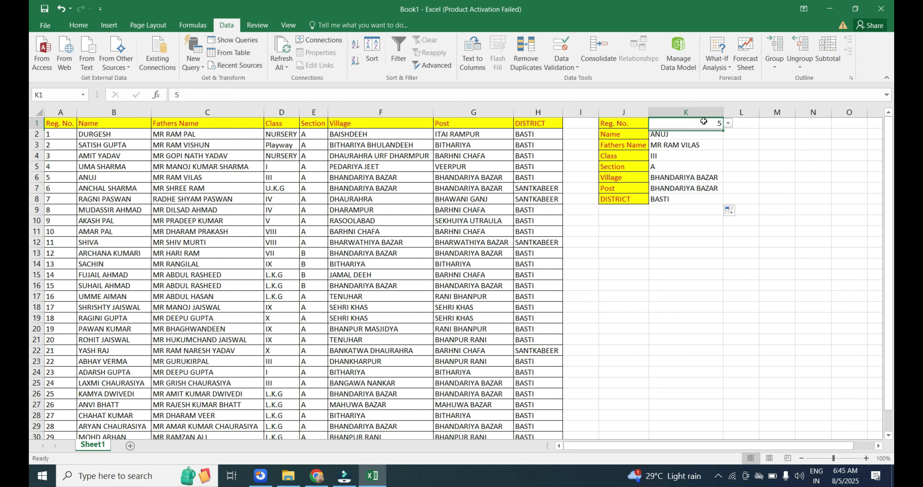
pyautogui.click(729, 124)
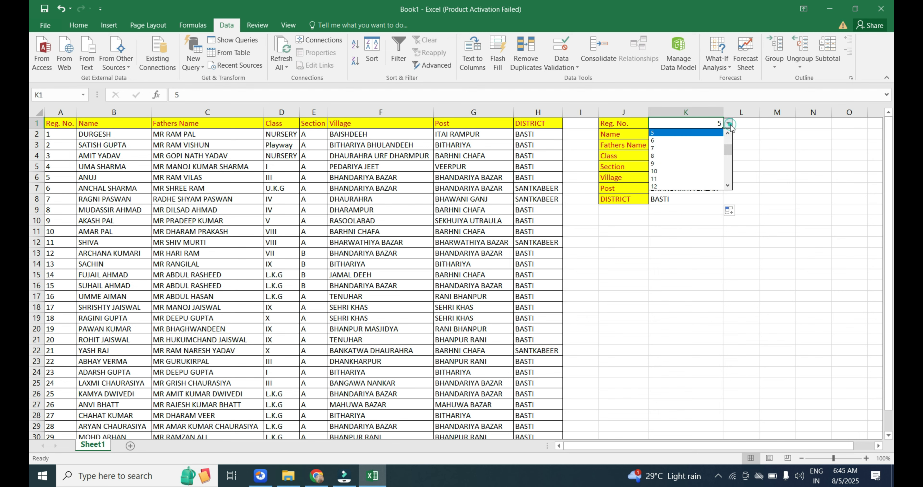
pyautogui.click(690, 173)
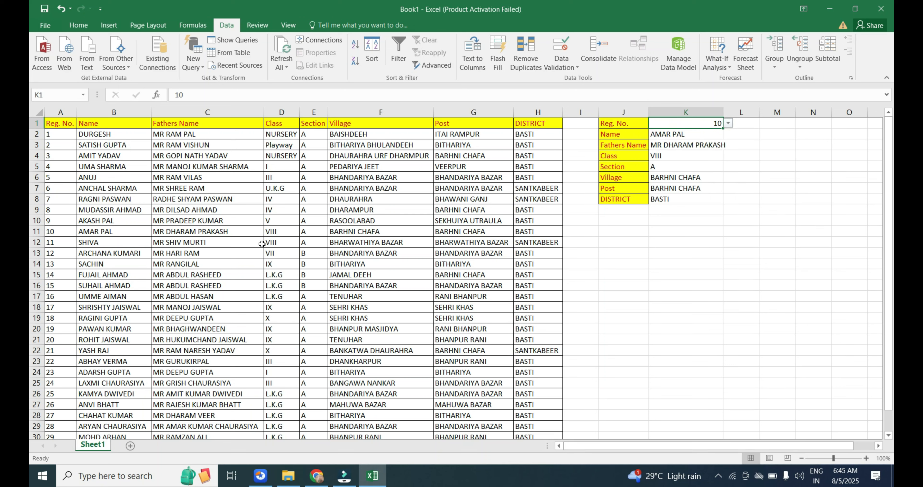
pyautogui.click(37, 232)
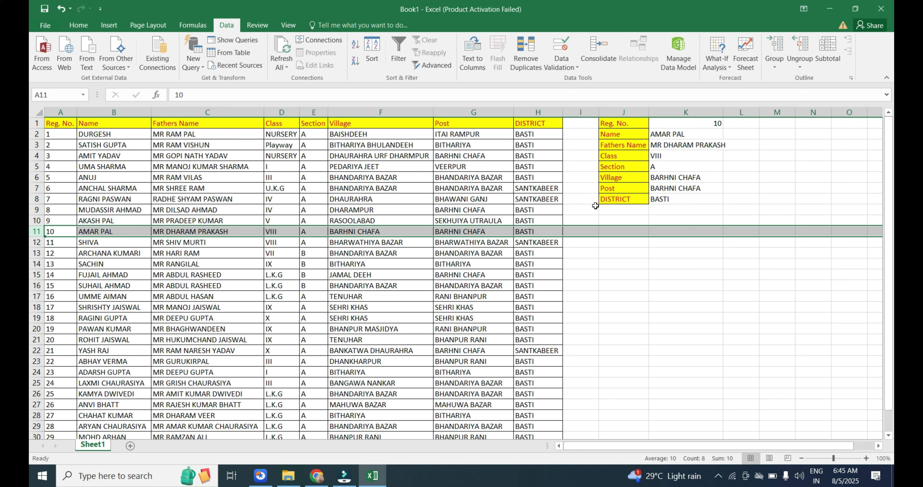
# Choose registration number 17 in the K1 dropdown and compare the returned details with row 18 of the table.
pyautogui.click(700, 125)
pyautogui.click(728, 123)
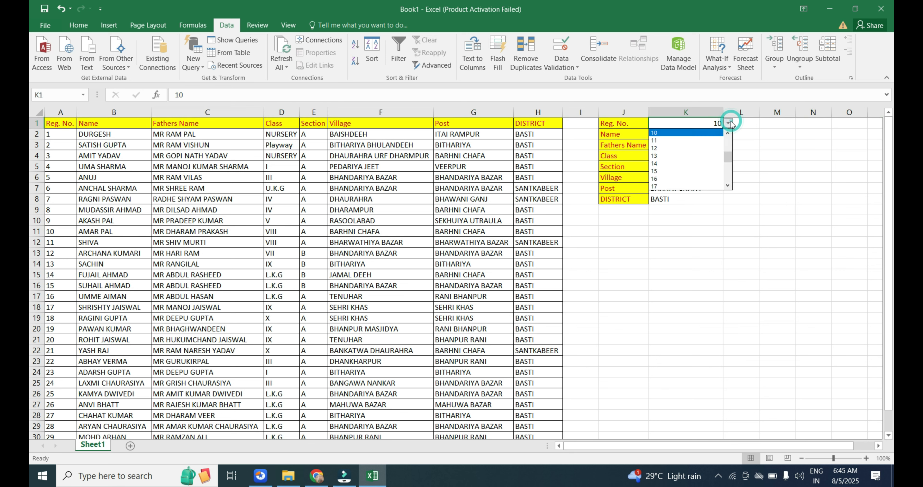
pyautogui.click(685, 183)
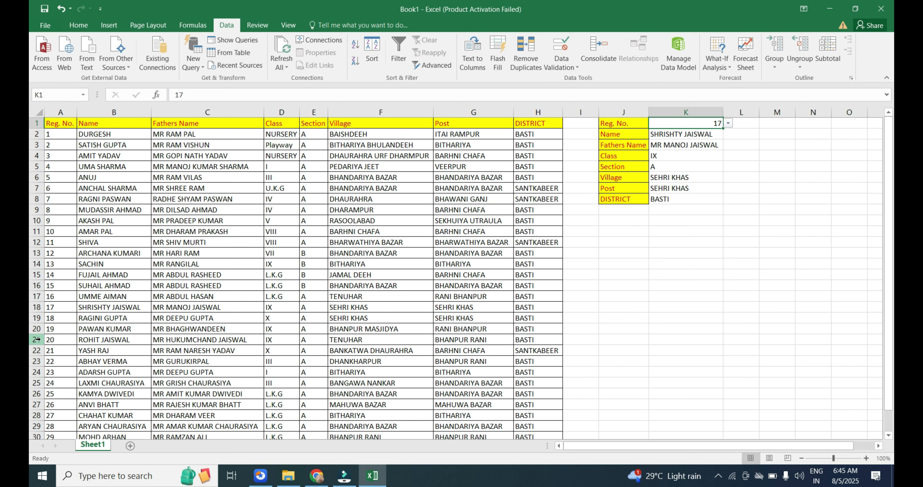
pyautogui.click(37, 307)
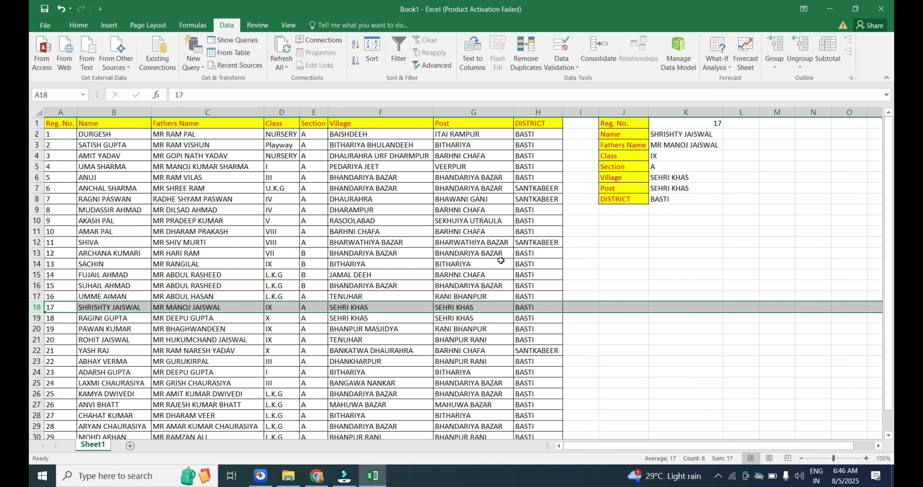
pyautogui.moveTo(633, 128); pyautogui.dragTo(681, 199)
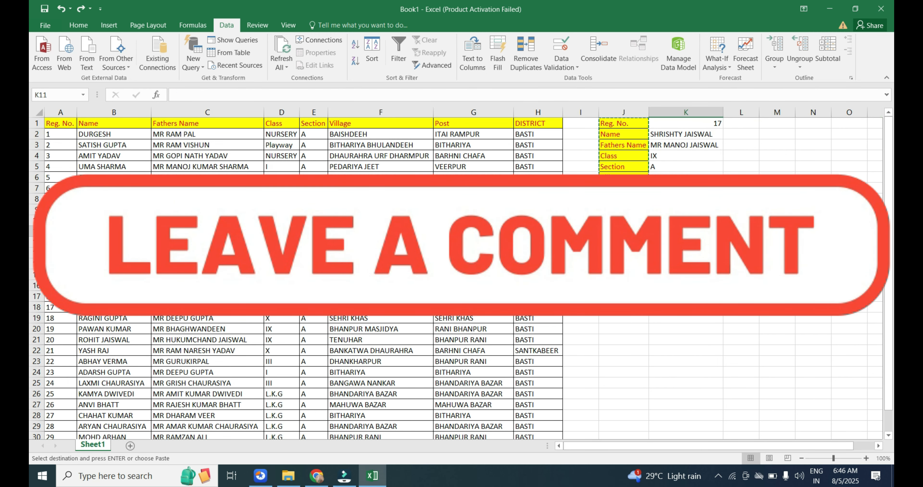
pyautogui.moveTo(625, 124); pyautogui.dragTo(700, 193)
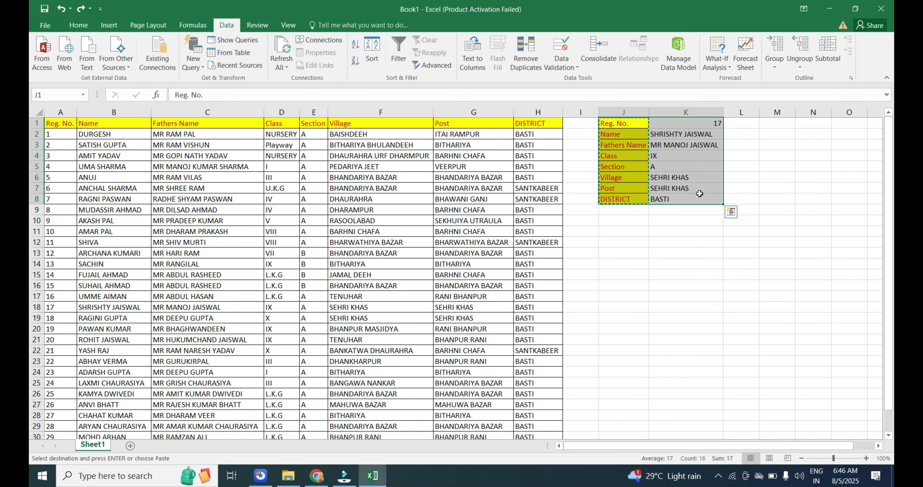
pyautogui.click(783, 220)
pyautogui.click(720, 241)
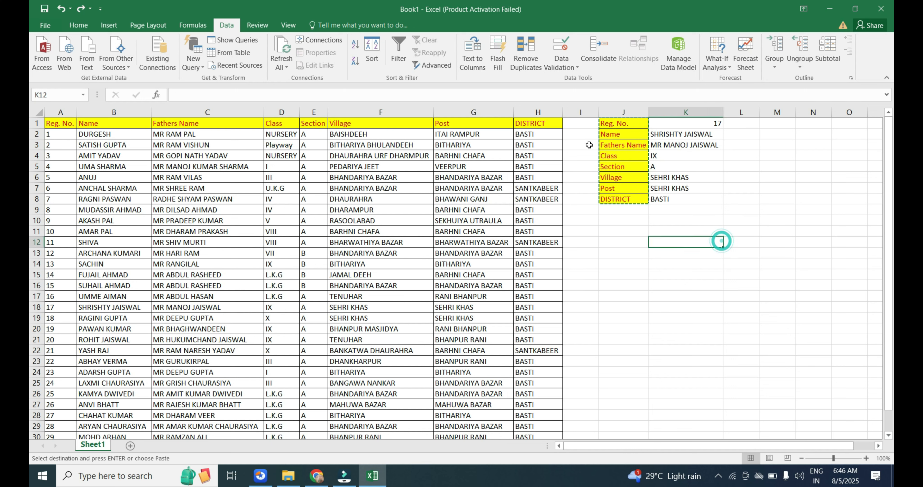
pyautogui.moveTo(610, 123); pyautogui.dragTo(622, 195)
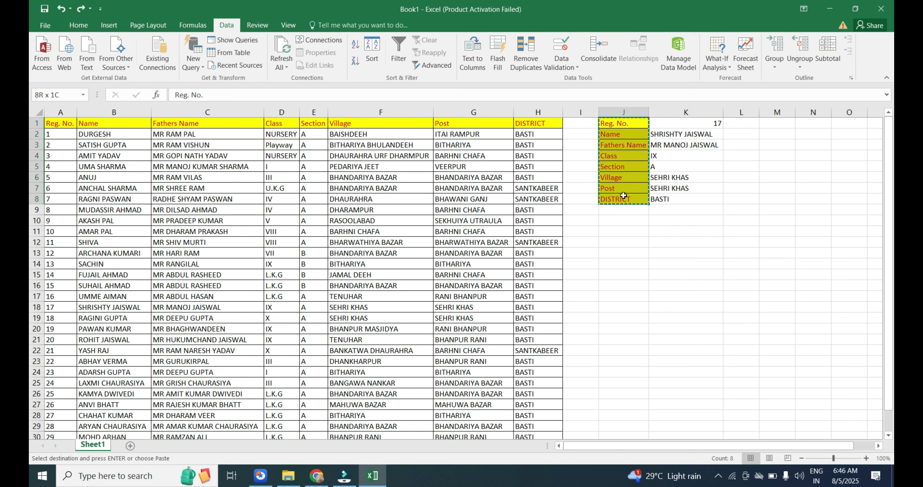
pyautogui.click(371, 139)
# Copy the header row A1:H1, paste it transposed starting at L12, and autofit the width of column L.
pyautogui.moveTo(66, 125); pyautogui.dragTo(545, 124)
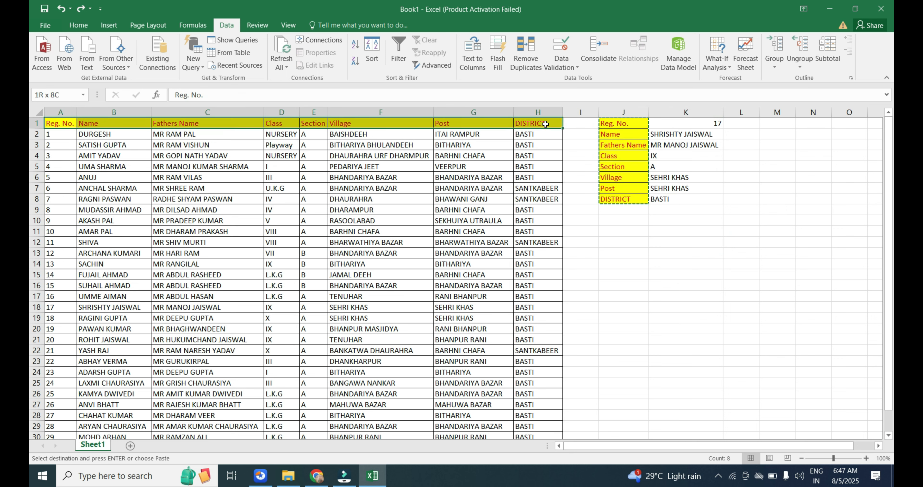
pyautogui.hotkey('ctrl', 'c')
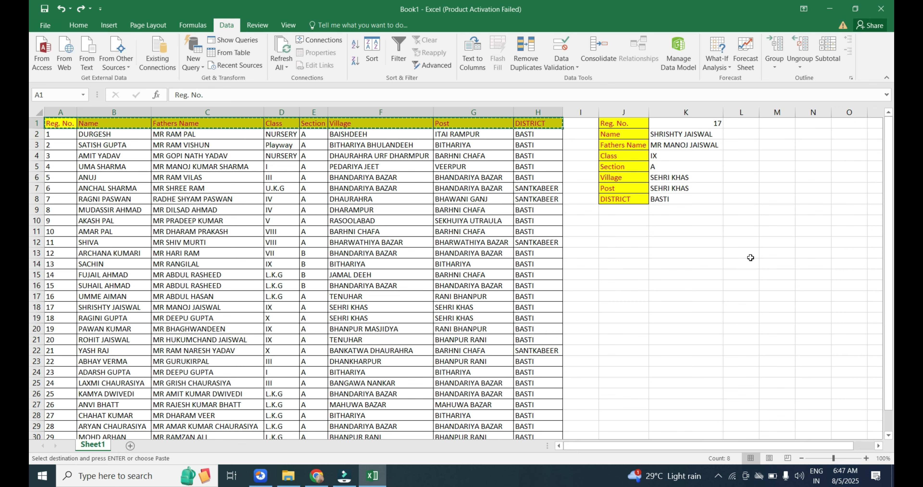
pyautogui.click(741, 242)
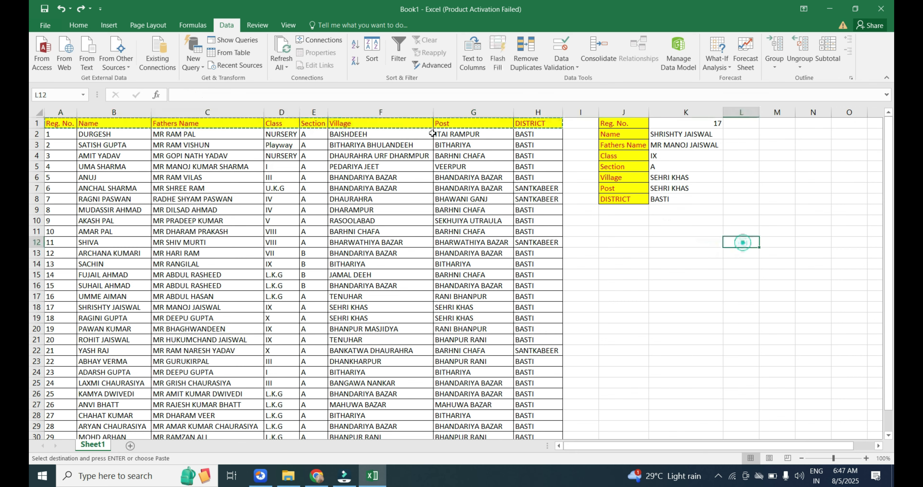
pyautogui.click(78, 25)
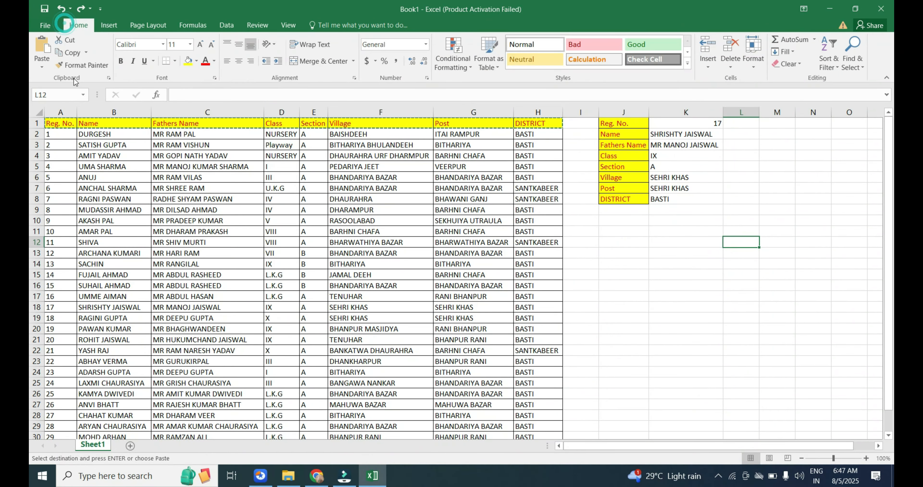
pyautogui.click(41, 67)
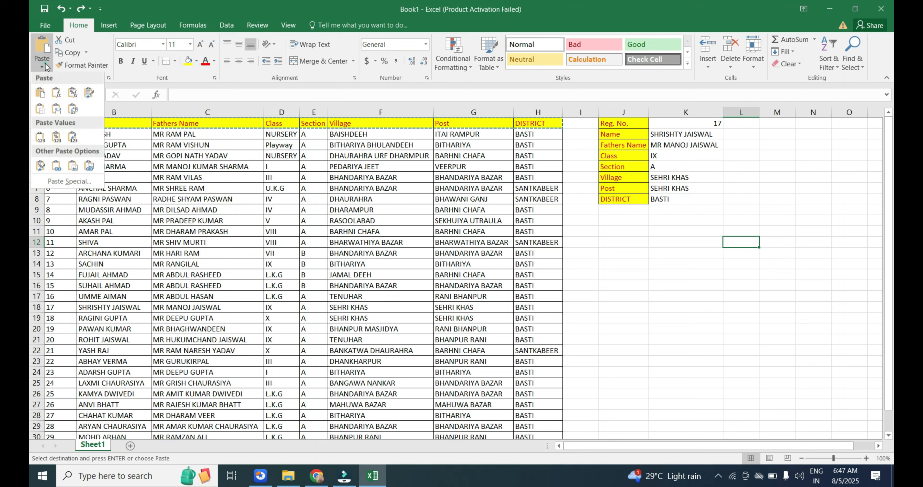
pyautogui.click(73, 110)
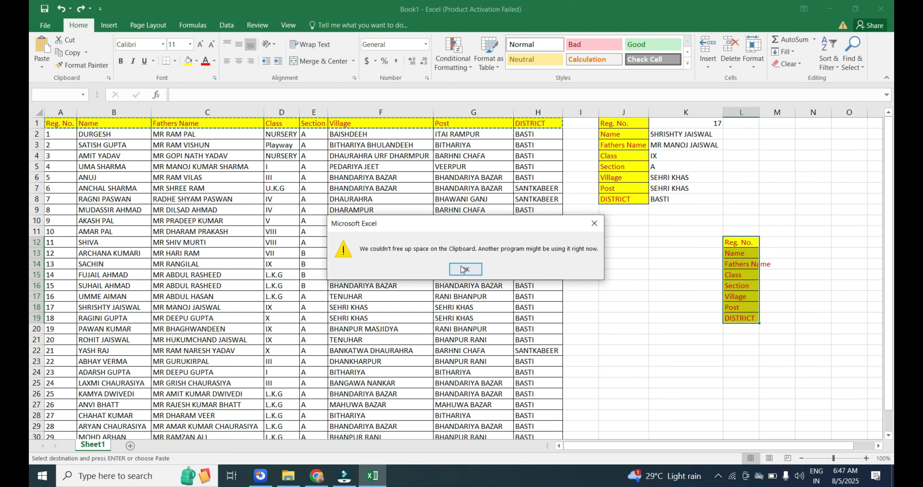
pyautogui.click(464, 269)
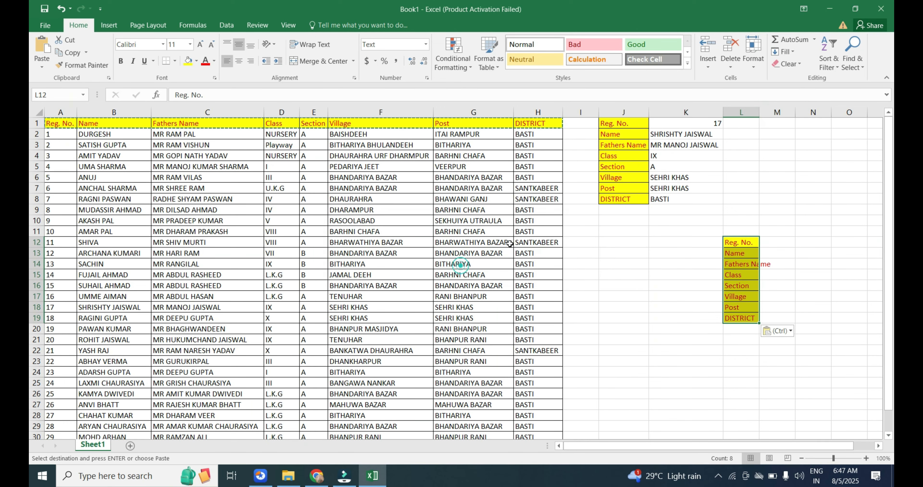
pyautogui.doubleClick(759, 112)
# Add a list validation to M12 with the source =$A:$A and choose Reg. No. from its dropdown.
pyautogui.click(787, 243)
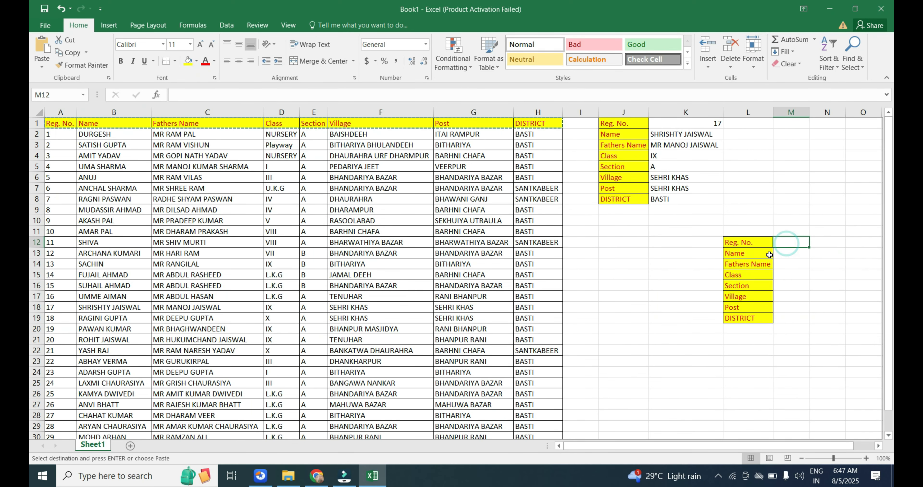
pyautogui.click(226, 30)
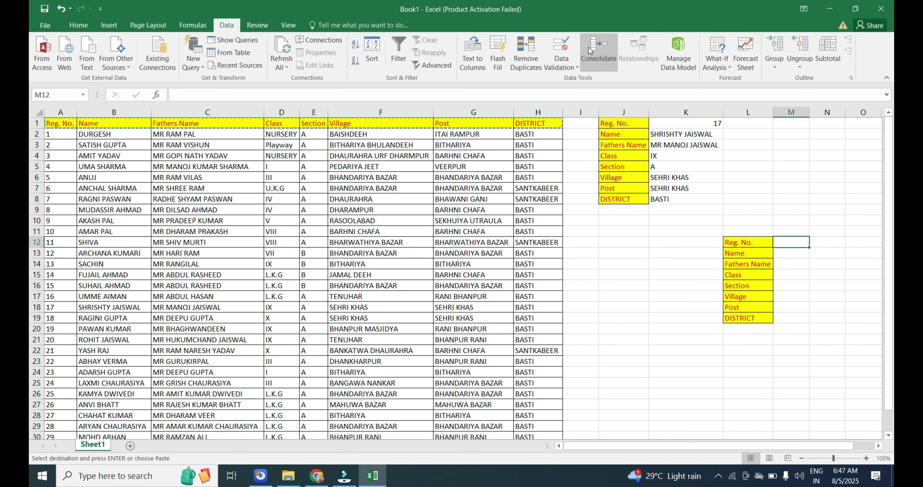
pyautogui.click(552, 51)
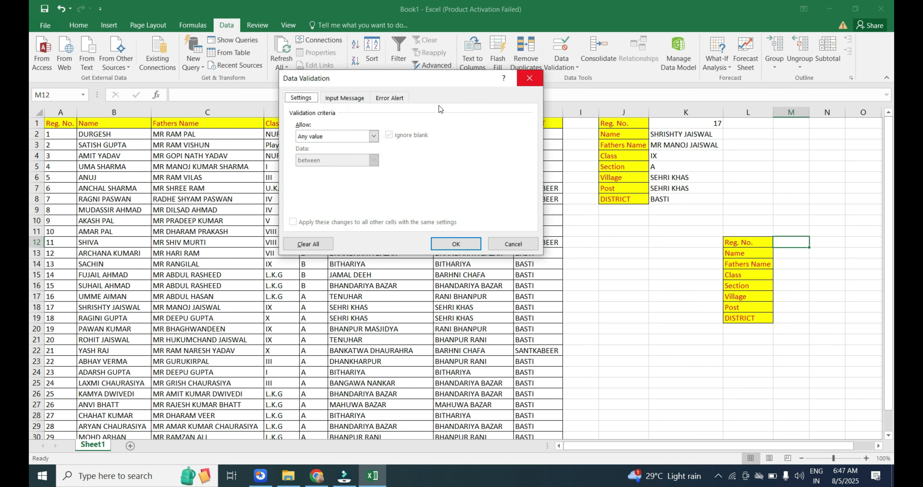
pyautogui.click(539, 80)
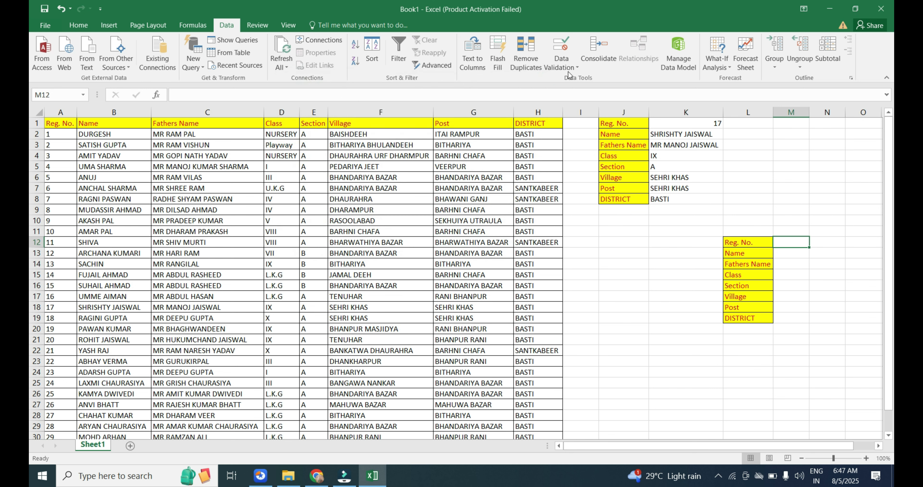
pyautogui.click(561, 46)
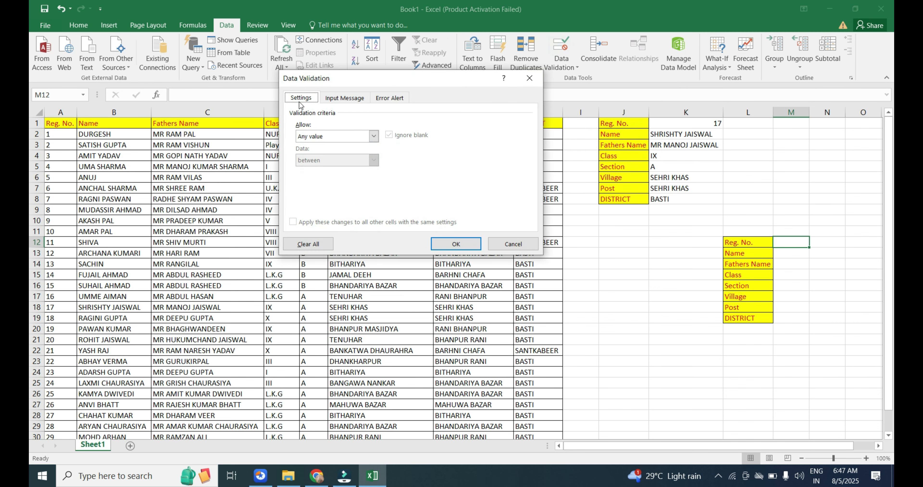
pyautogui.click(373, 136)
pyautogui.click(319, 175)
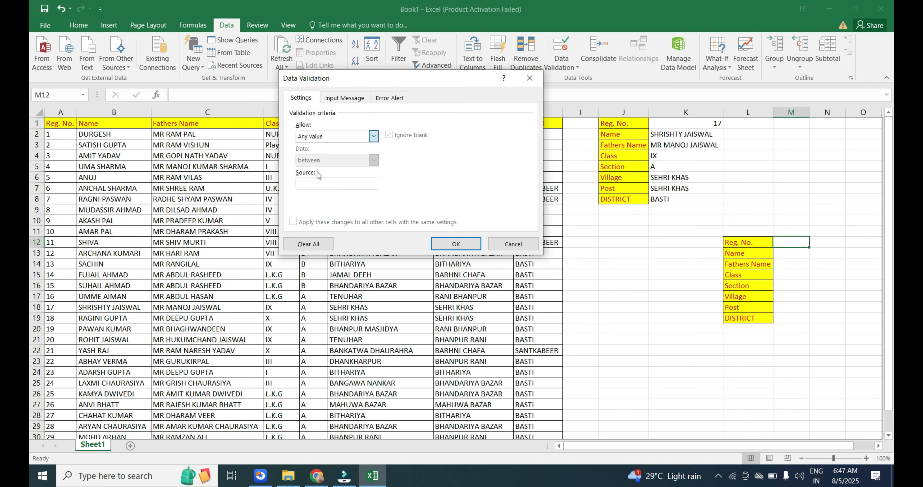
pyautogui.click(322, 184)
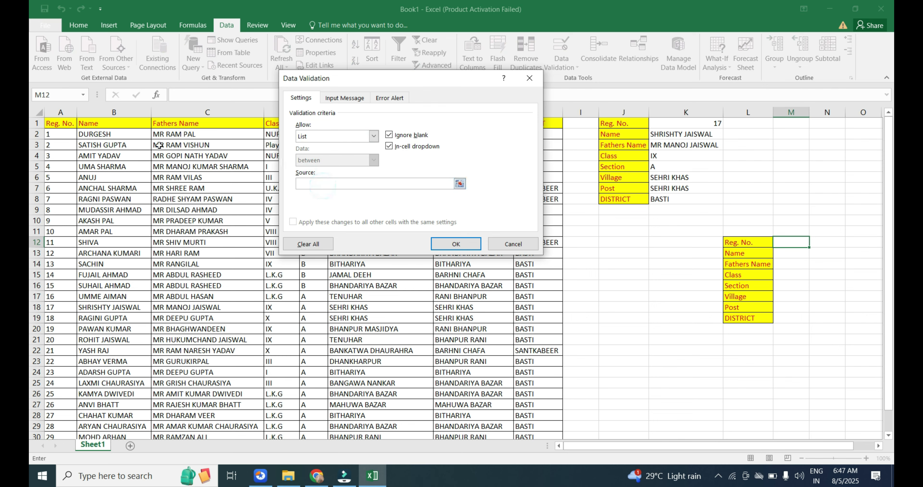
pyautogui.click(61, 112)
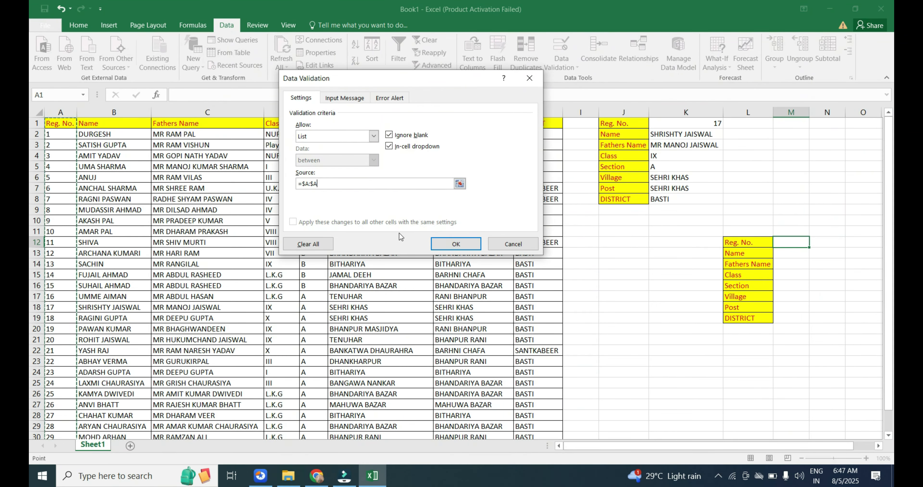
pyautogui.click(456, 243)
pyautogui.click(814, 243)
pyautogui.click(787, 252)
# Start a VLOOKUP formula in M13 with the absolute reference $M$12 as the lookup value.
pyautogui.click(794, 251)
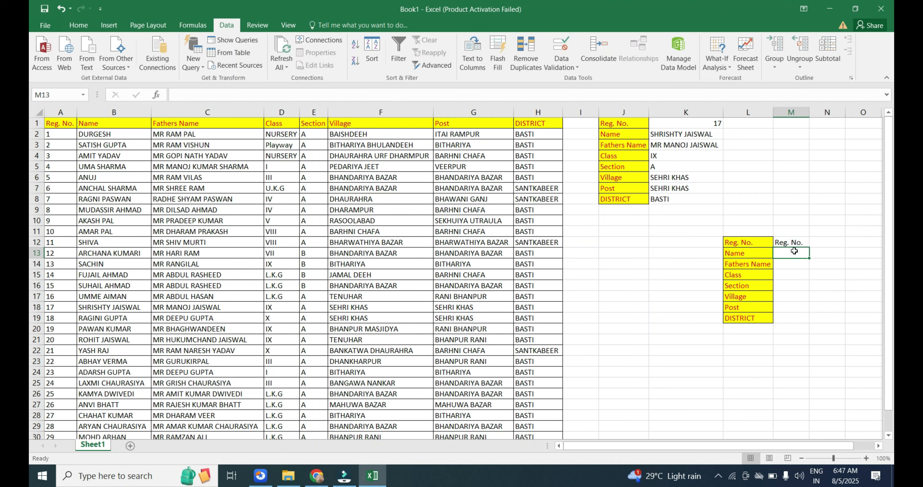
pyautogui.write('=VLOOKUP(')
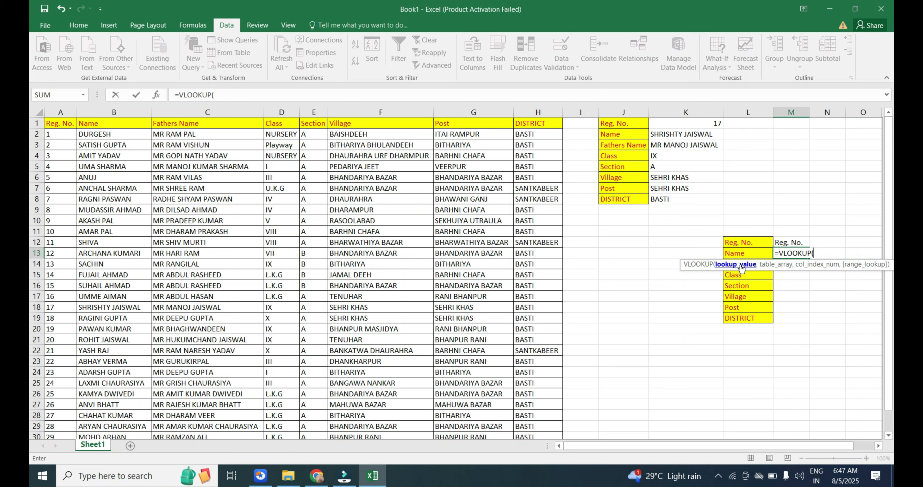
pyautogui.click(791, 242)
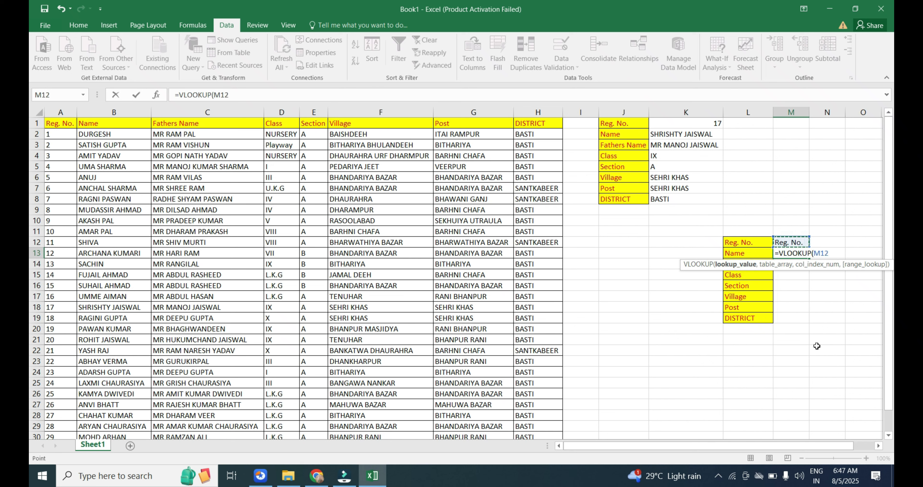
pyautogui.press('F4')
pyautogui.write(',')
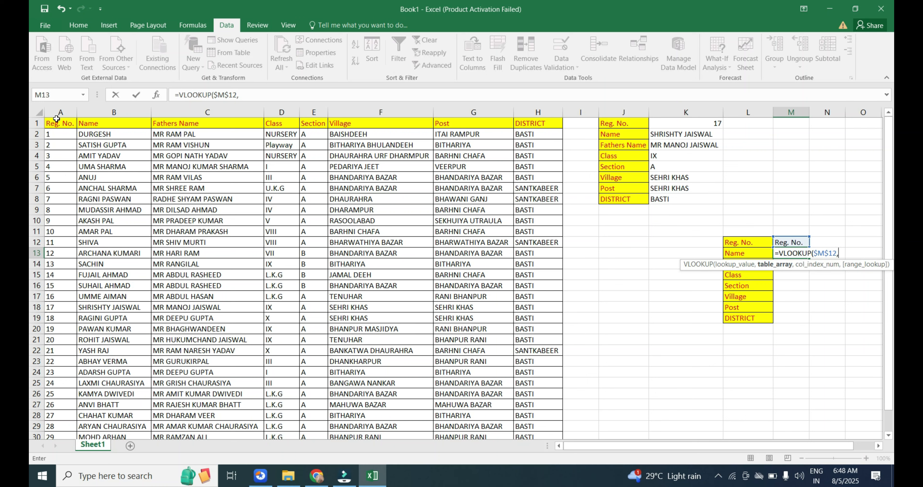
# Supply the named range COMPUTER as the table array of the VLOOKUP formula in M13.
pyautogui.write('COM')
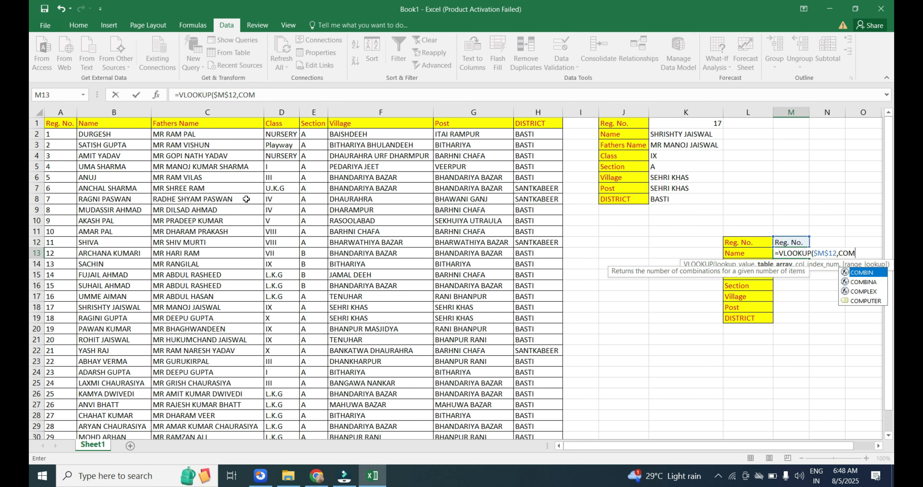
pyautogui.press('Down')
pyautogui.press('Down')
pyautogui.press('Down')
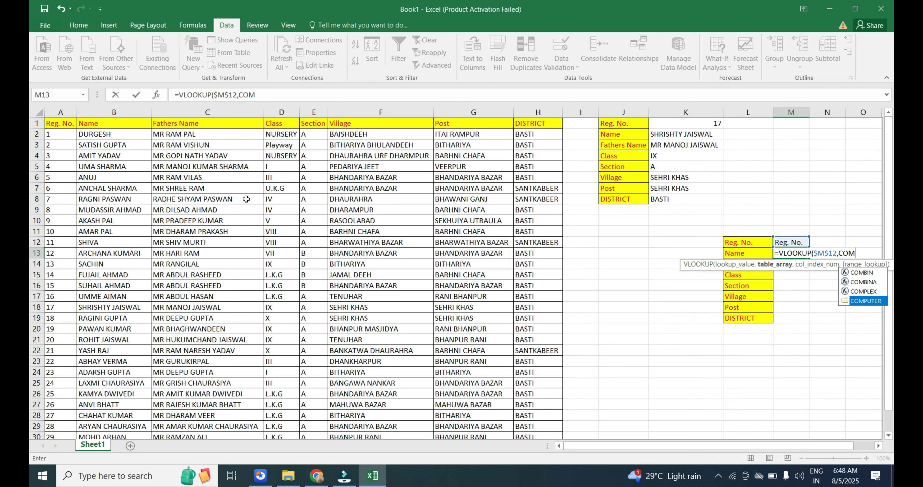
pyautogui.press('Tab')
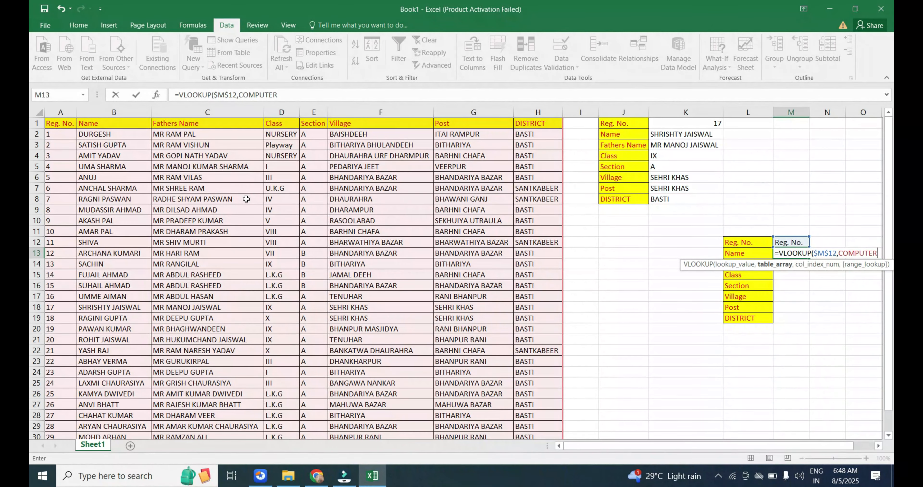
pyautogui.write(',')
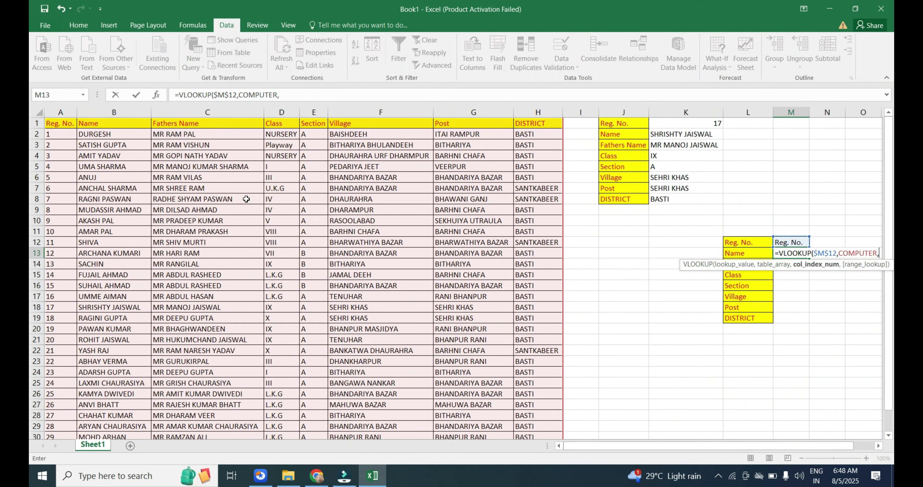
# Complete the M13 VLOOKUP with ROW()-11 as the column index and 0 for an exact match.
pyautogui.write('RO')
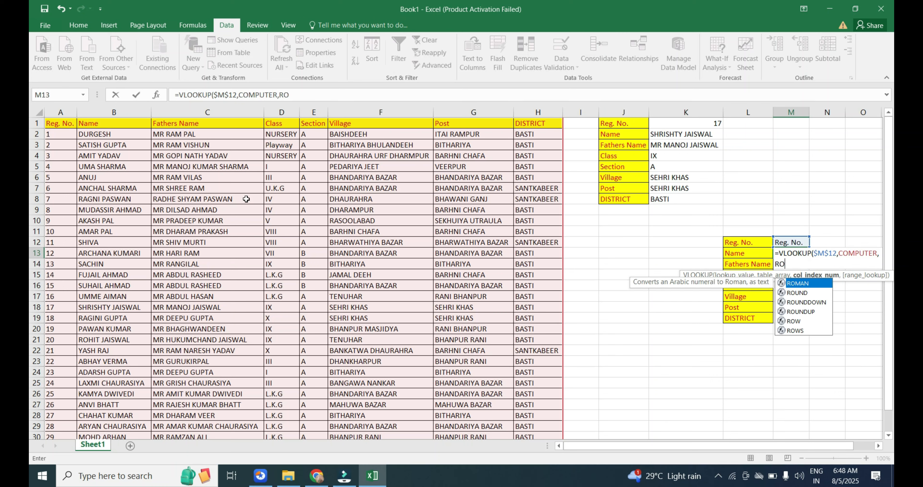
pyautogui.write('W()')
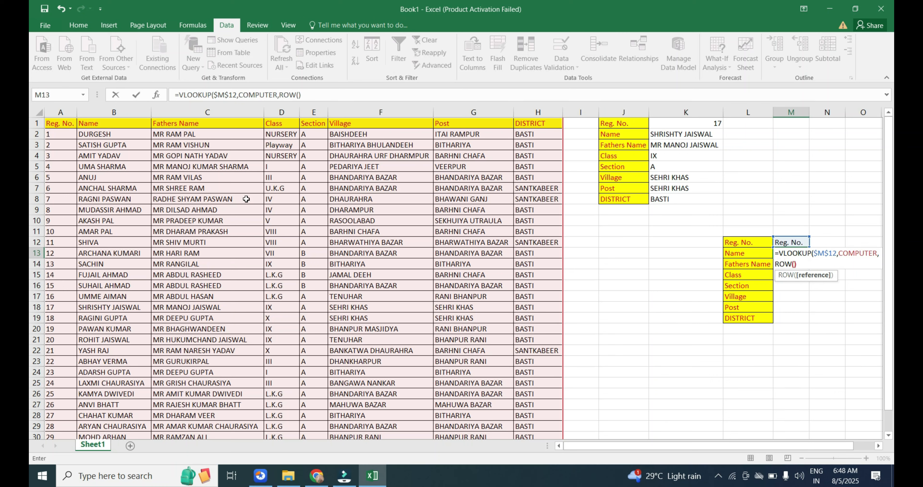
pyautogui.write(',')
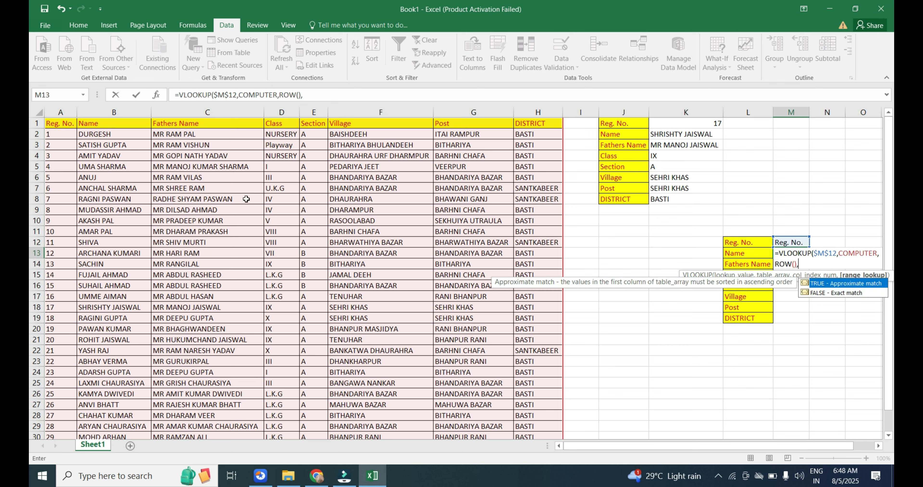
pyautogui.press('BackSpace')
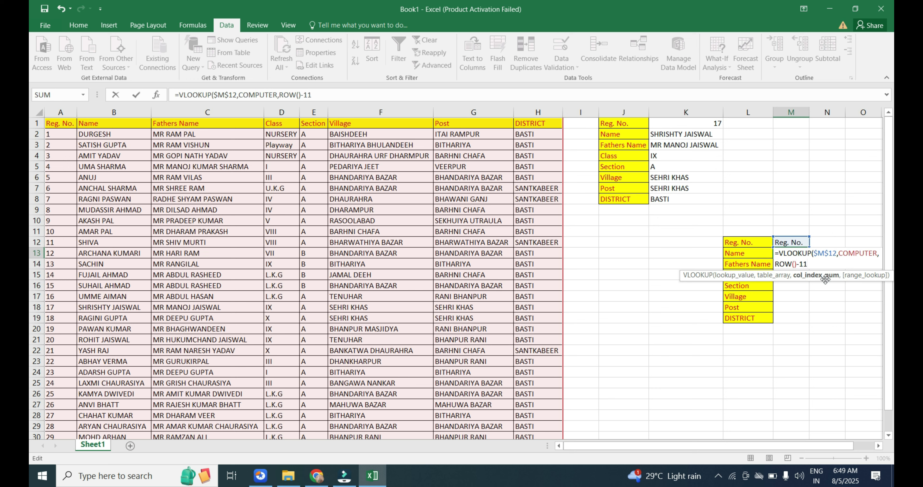
pyautogui.write(',')
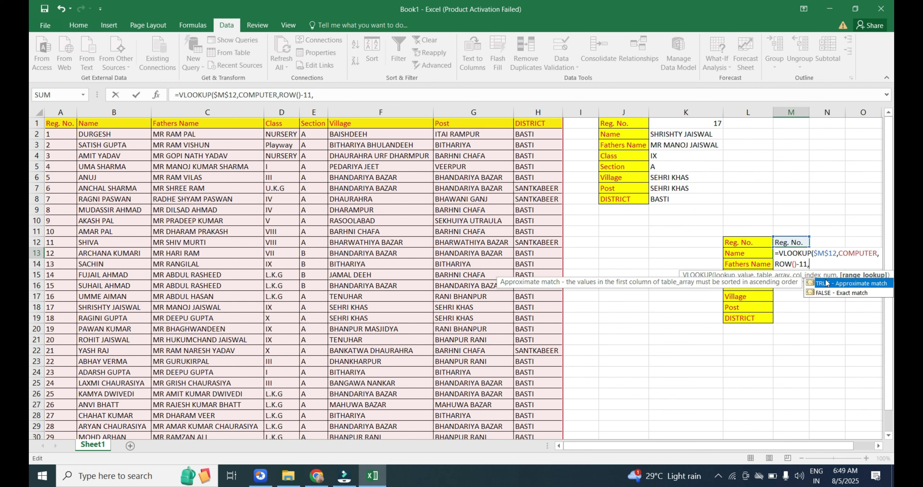
pyautogui.write('0)')
pyautogui.press('Return')
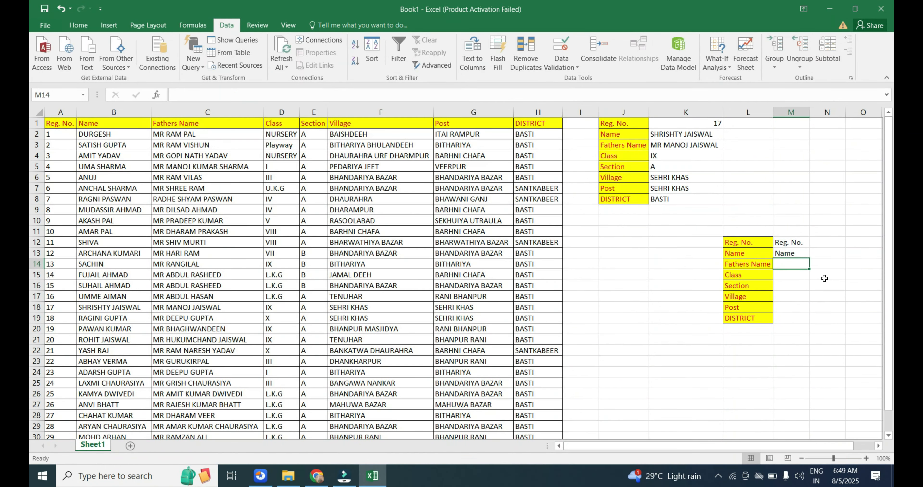
# Enter the helper formula =ROW() in K13.
pyautogui.click(685, 254)
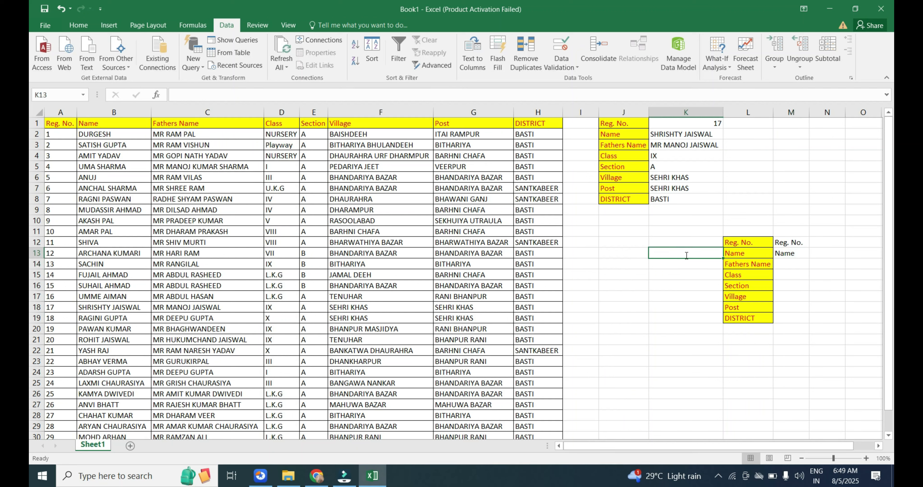
pyautogui.write('=R')
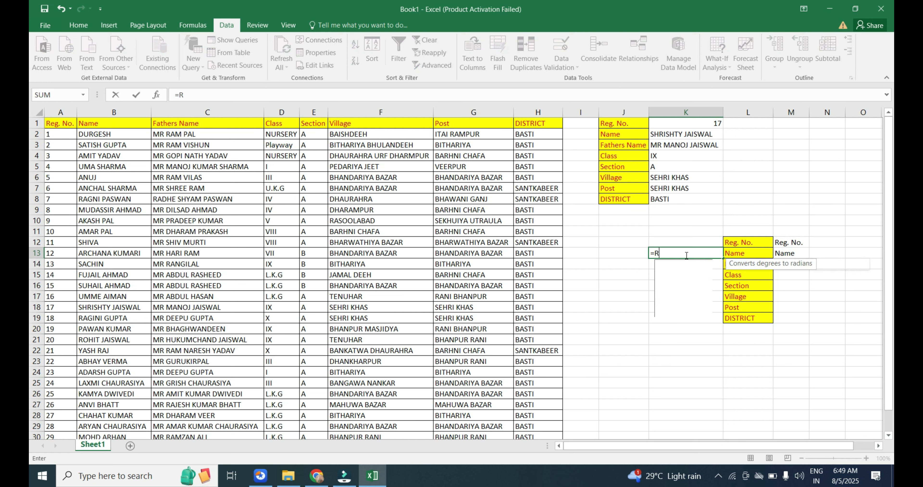
pyautogui.write('OW()')
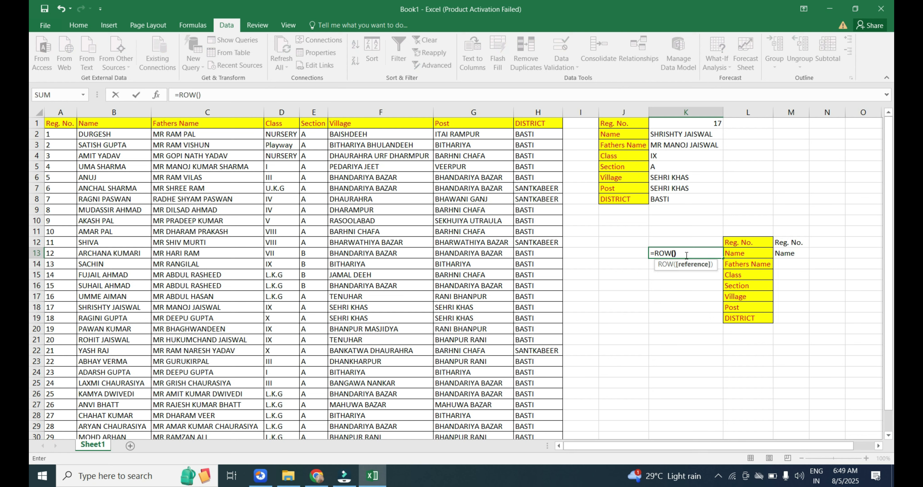
pyautogui.press('Return')
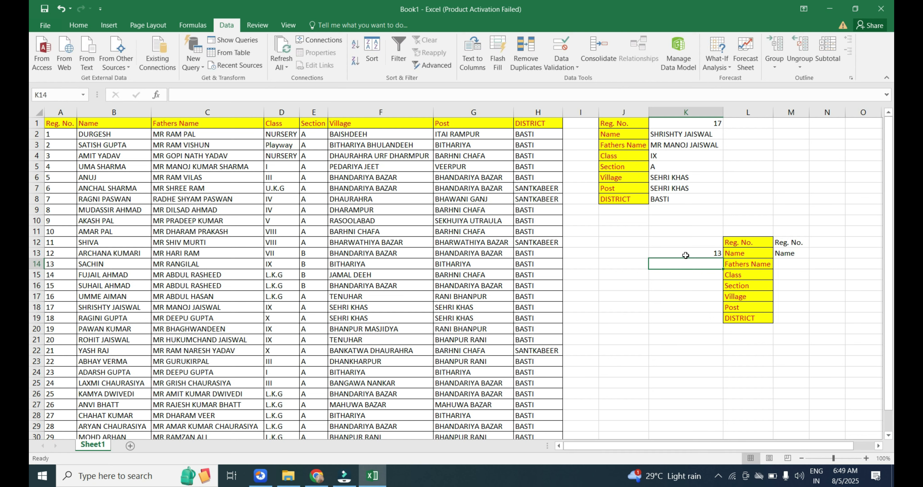
# Enter =ROW()-11 in J13 and fill it down to J19.
pyautogui.click(685, 255)
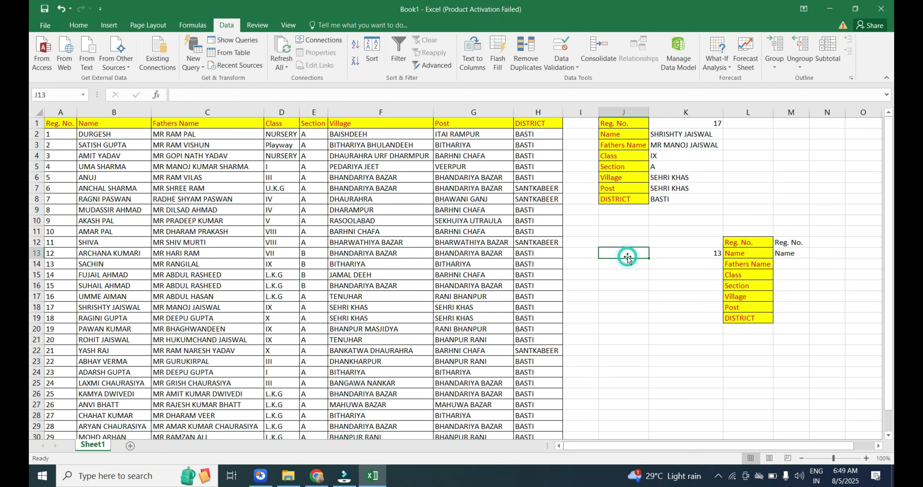
pyautogui.write('=ROW')
pyautogui.press('BackSpace')
pyautogui.press('BackSpace')
pyautogui.write('OW()-11')
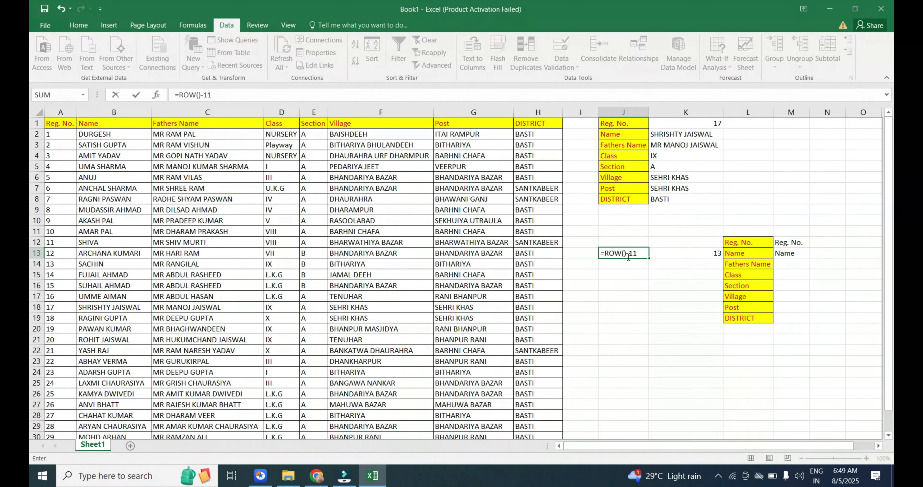
pyautogui.press('Return')
pyautogui.click(628, 254)
pyautogui.moveTo(648, 258); pyautogui.dragTo(644, 328)
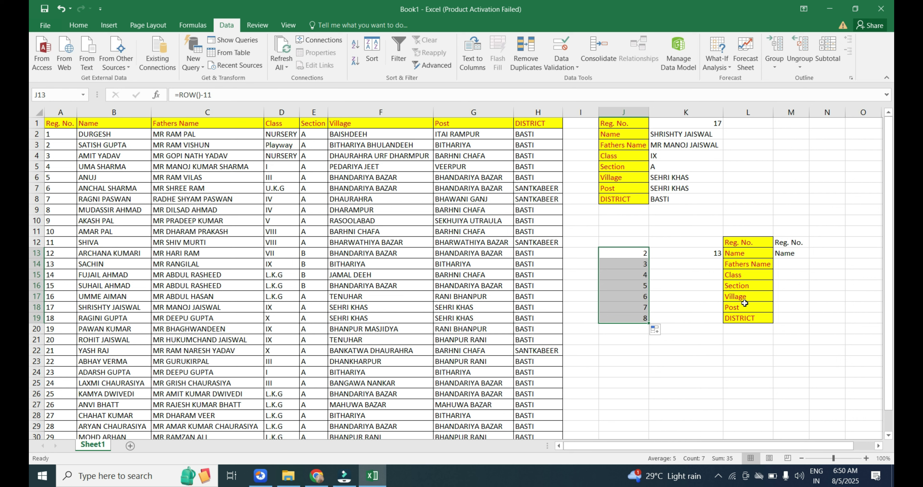
# Fill the =ROW() formula from K13 down to K19.
pyautogui.click(715, 255)
pyautogui.moveTo(724, 258); pyautogui.dragTo(724, 321)
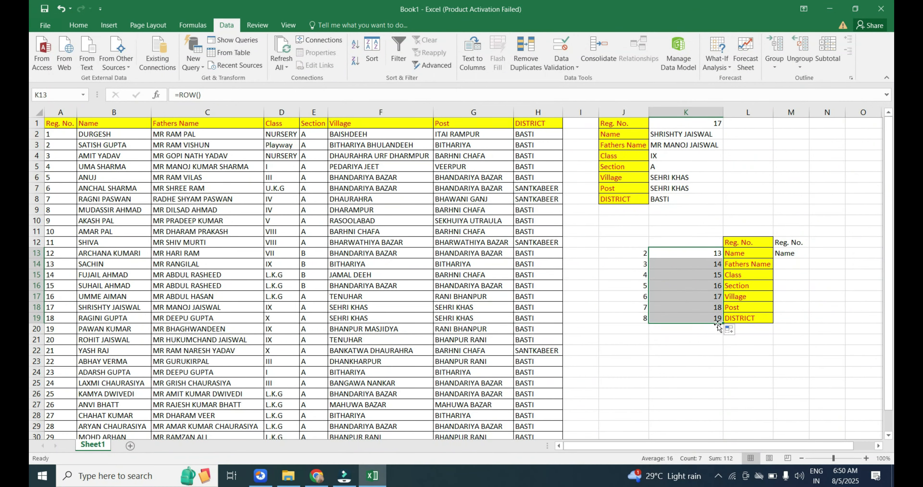
pyautogui.click(785, 275)
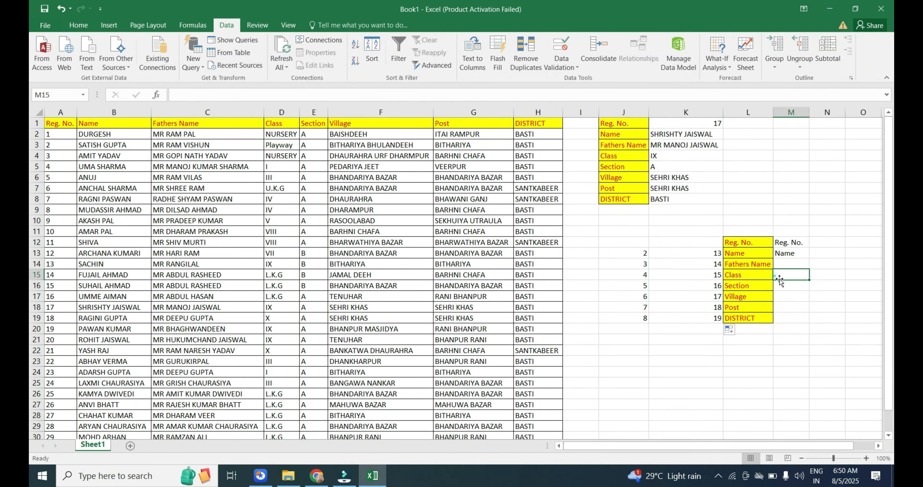
# Fill the VLOOKUP formula from M13 down to M19 and autofit the width of column M.
pyautogui.click(788, 255)
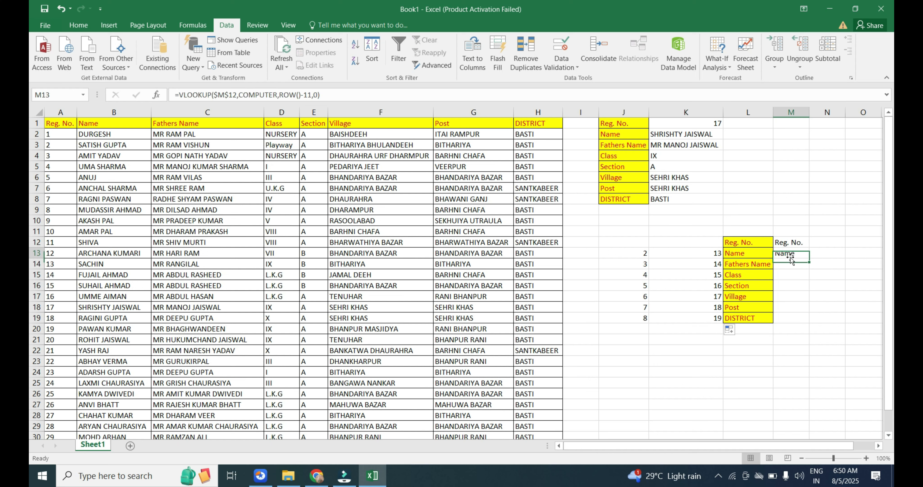
pyautogui.moveTo(810, 258); pyautogui.dragTo(809, 320)
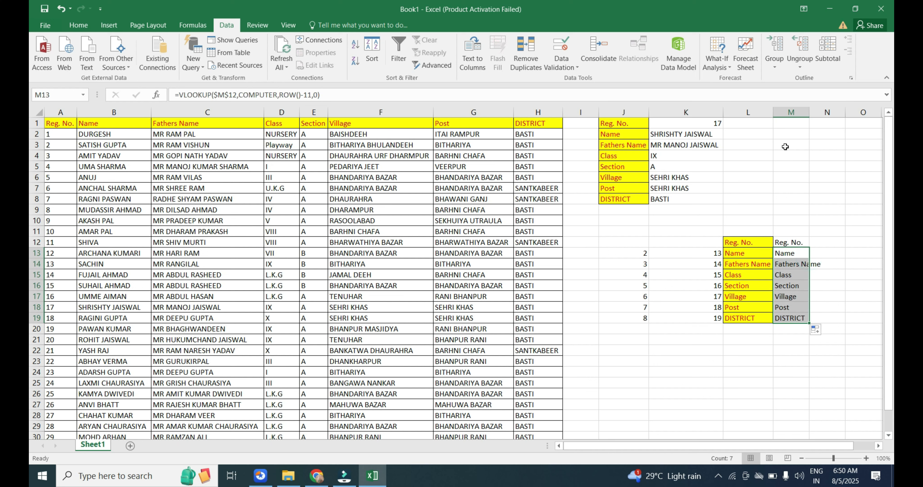
pyautogui.doubleClick(808, 109)
pyautogui.click(841, 253)
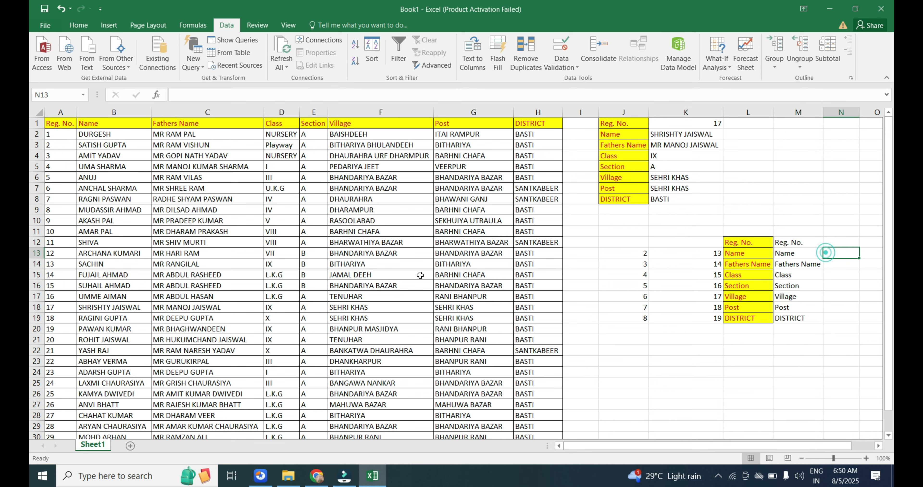
# Copy the student table A1:H31 and paste it transposed at A1 of a new sheet, Sheet2.
pyautogui.moveTo(58, 125); pyautogui.dragTo(530, 340)
pyautogui.hotkey('ctrl', 'c')
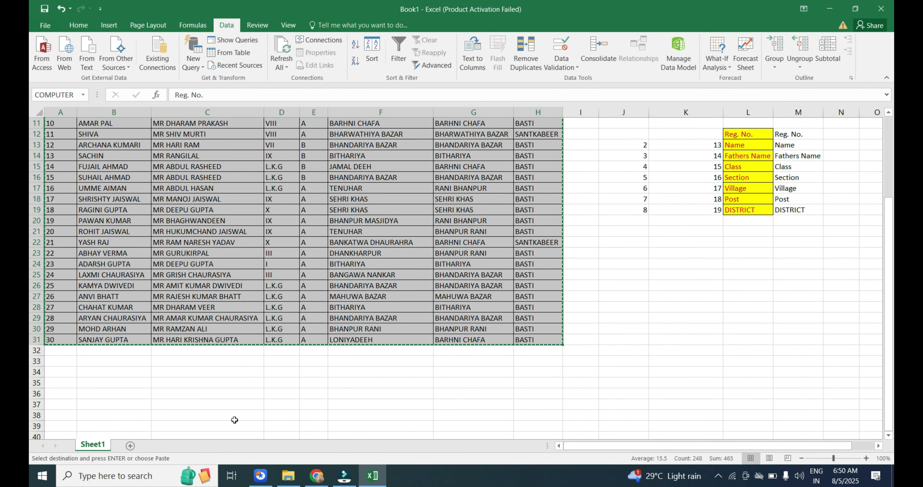
pyautogui.click(131, 446)
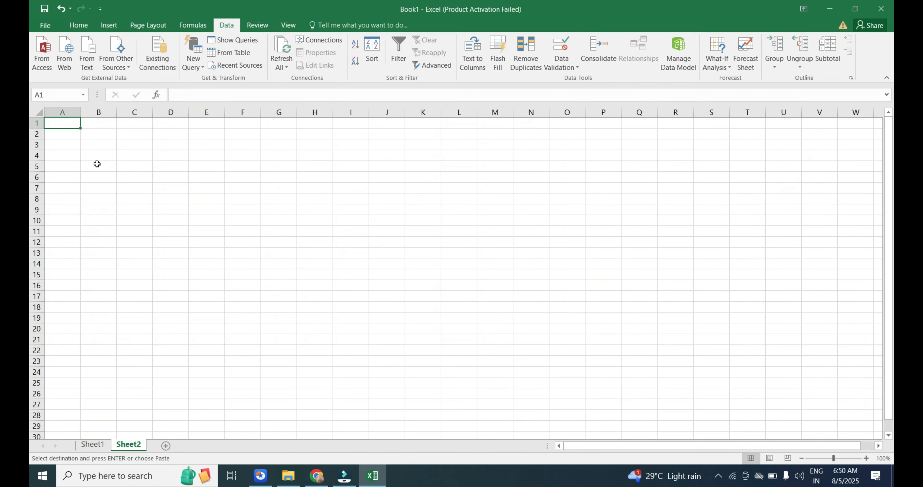
pyautogui.click(78, 24)
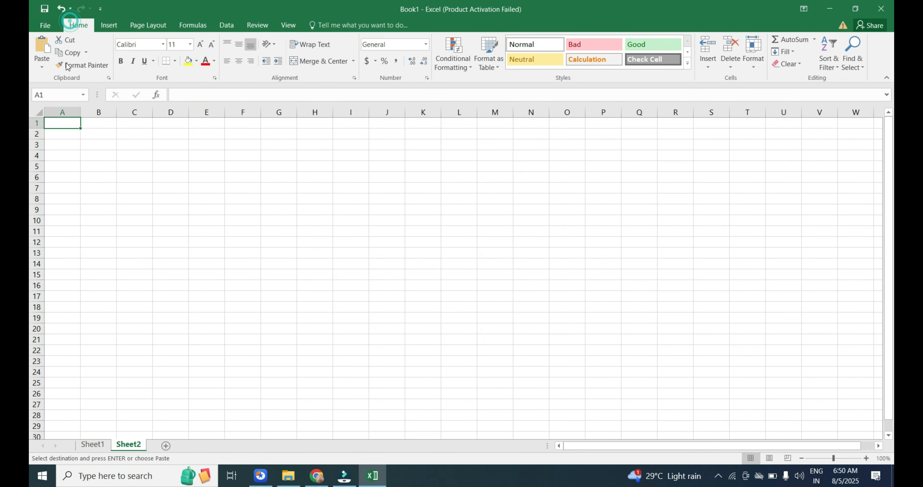
pyautogui.click(42, 67)
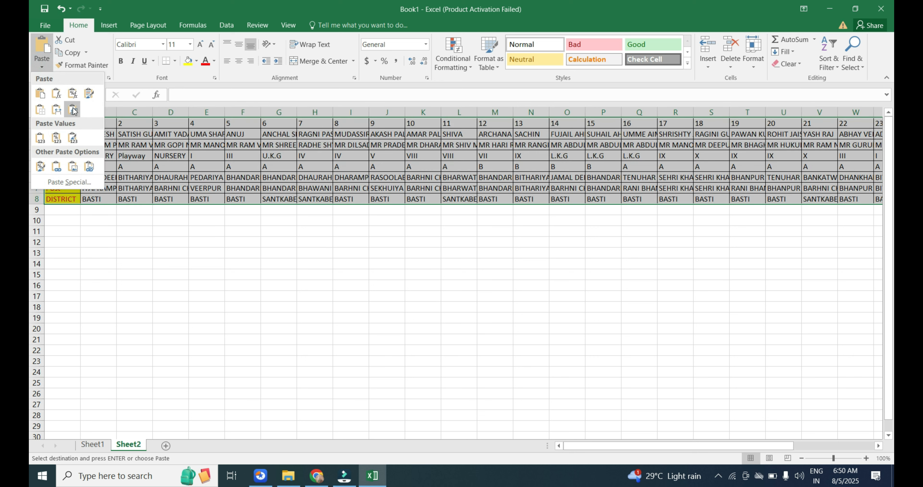
pyautogui.click(73, 107)
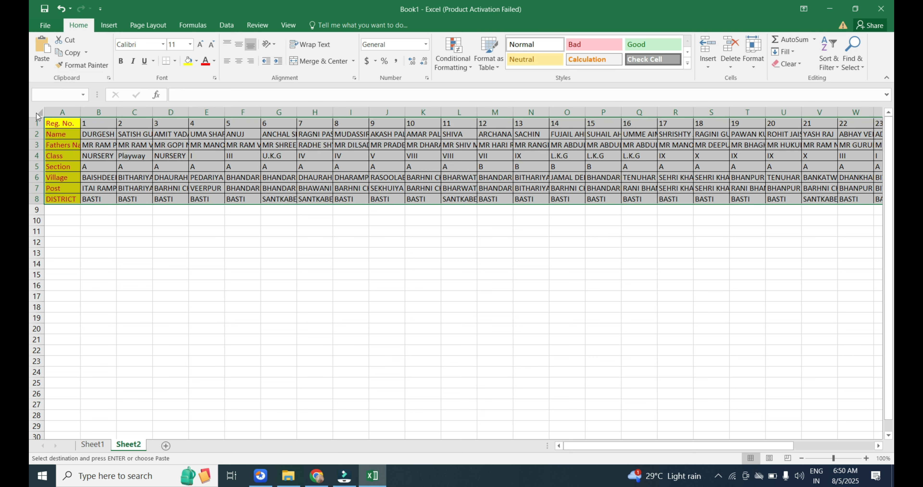
pyautogui.click(465, 269)
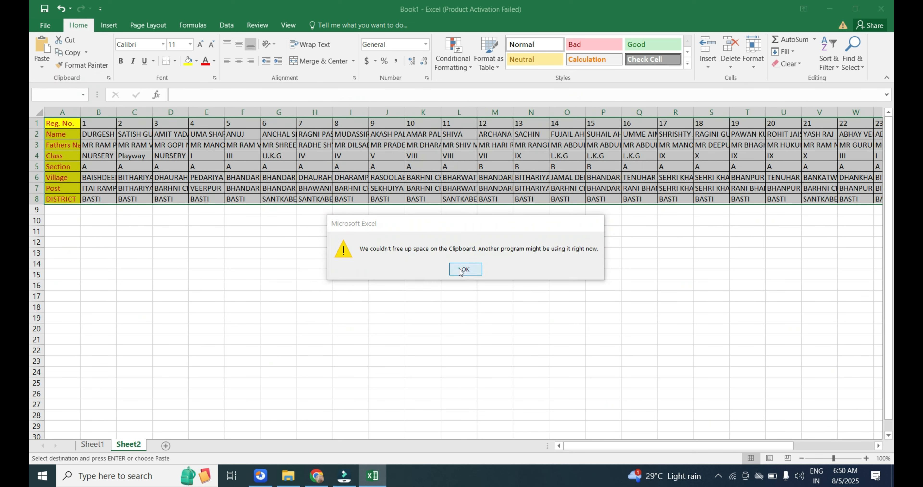
# Autofit the widths of all columns on Sheet2.
pyautogui.click(201, 186)
pyautogui.click(32, 114)
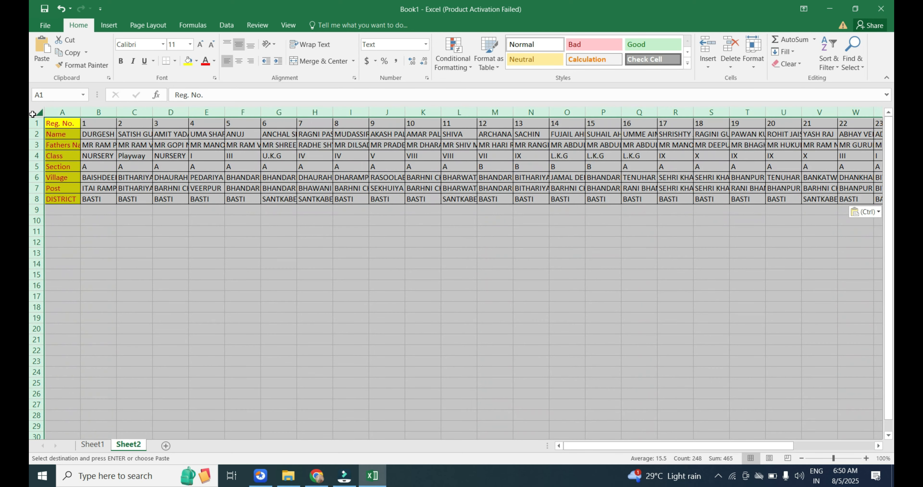
pyautogui.doubleClick(117, 112)
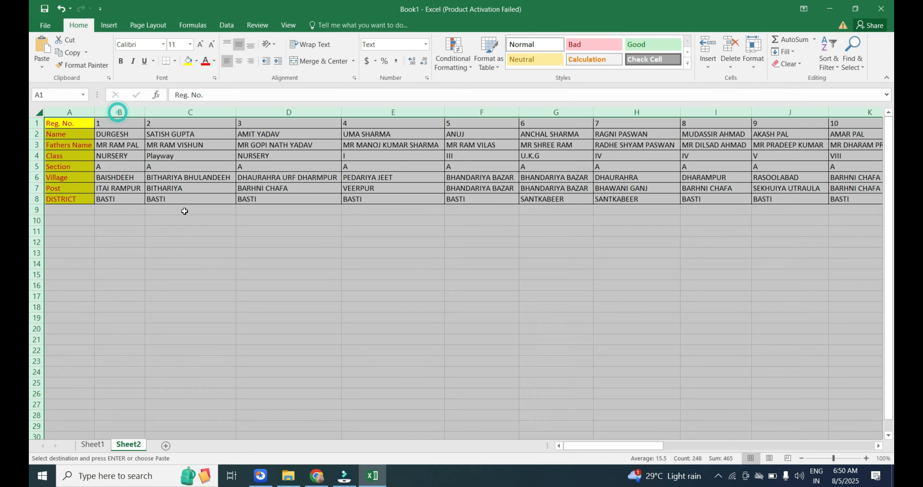
# Zoom Sheet2 out to 85% and look across the transposed student records.
pyautogui.click(213, 226)
pyautogui.scroll(-4, 221, 232)
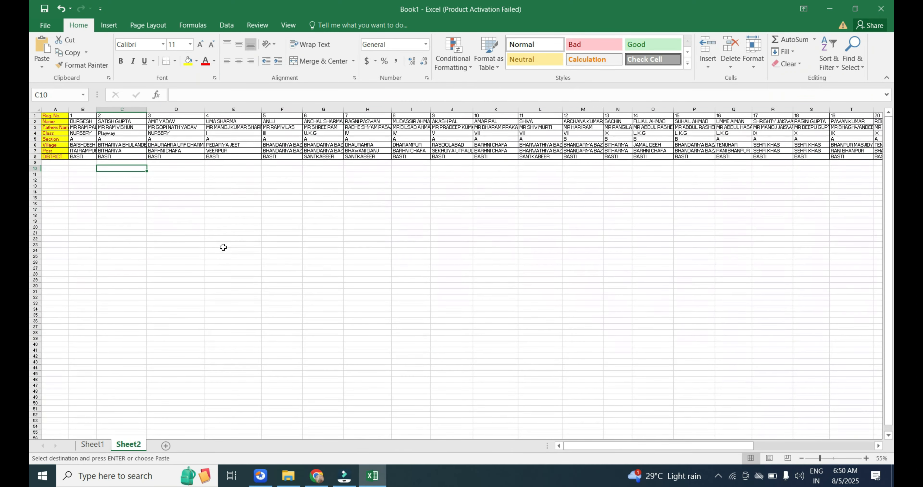
pyautogui.scroll(4, 237, 256)
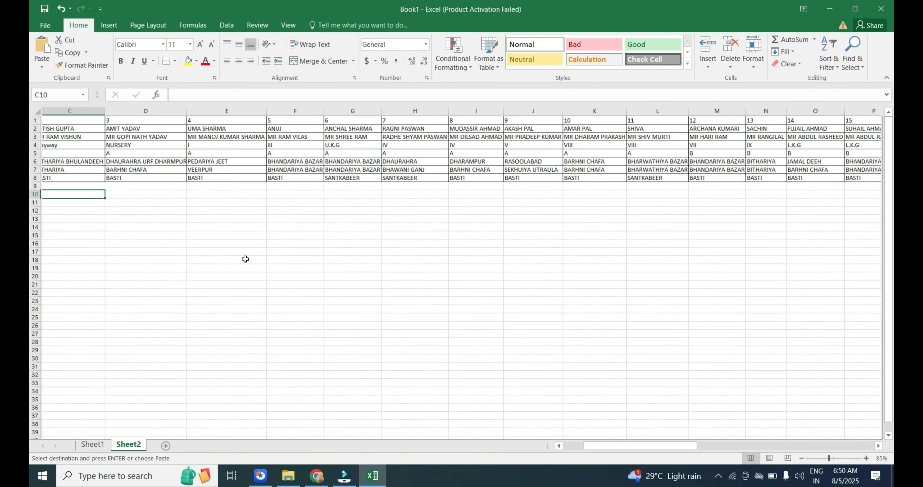
pyautogui.click(556, 232)
pyautogui.moveTo(556, 233); pyautogui.dragTo(65, 200)
pyautogui.click(100, 191)
# Copy the field headings A1:A8 on Sheet2 and paste them transposed starting at A12.
pyautogui.moveTo(71, 121); pyautogui.dragTo(71, 139)
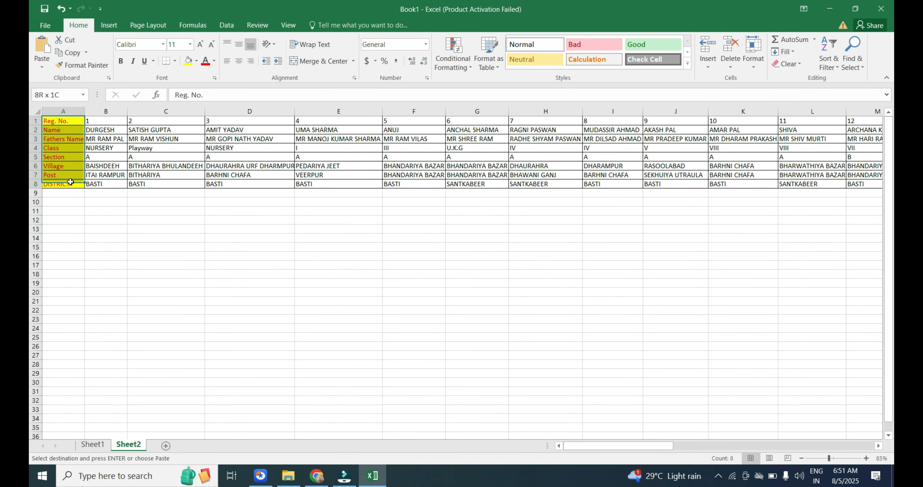
pyautogui.hotkey('ctrl', 'v')
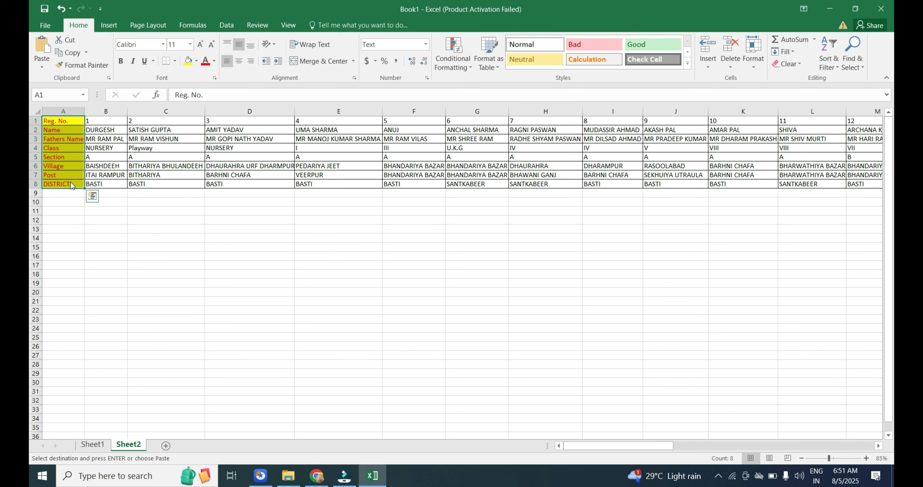
pyautogui.click(62, 220)
pyautogui.click(42, 67)
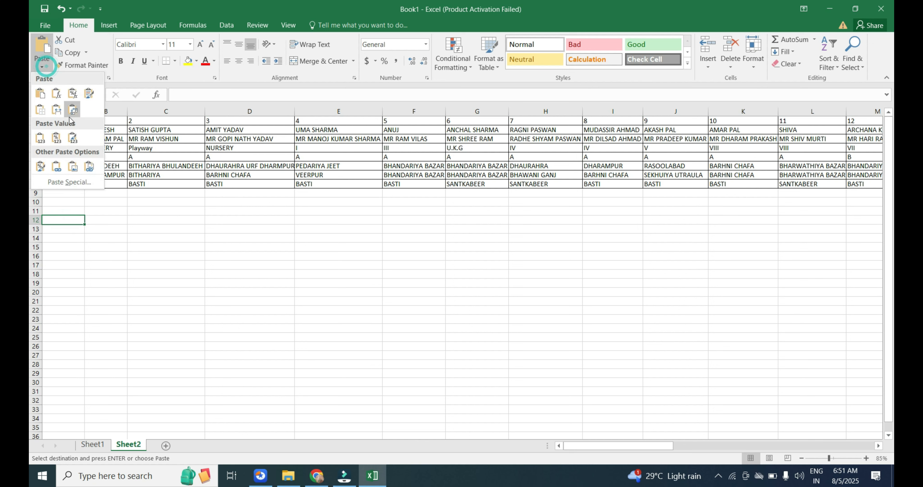
pyautogui.click(73, 114)
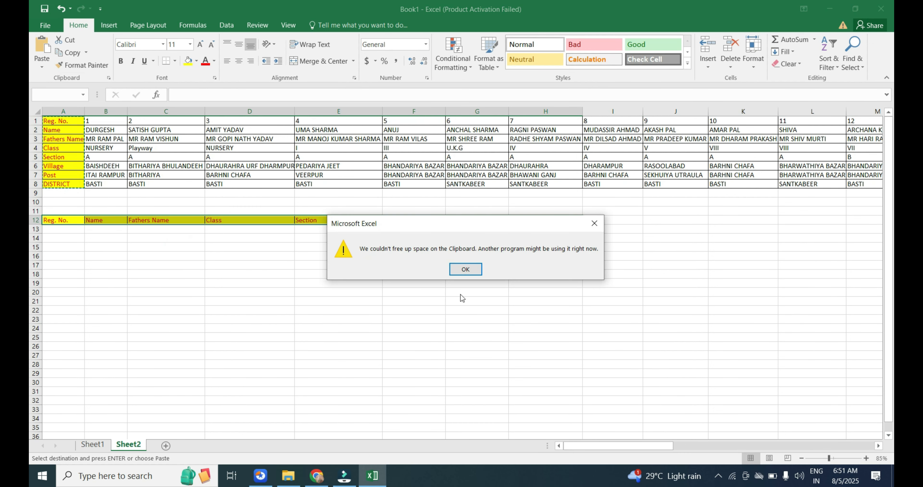
pyautogui.click(467, 270)
# Autofit the widths of all columns on Sheet2 to their contents.
pyautogui.click(37, 112)
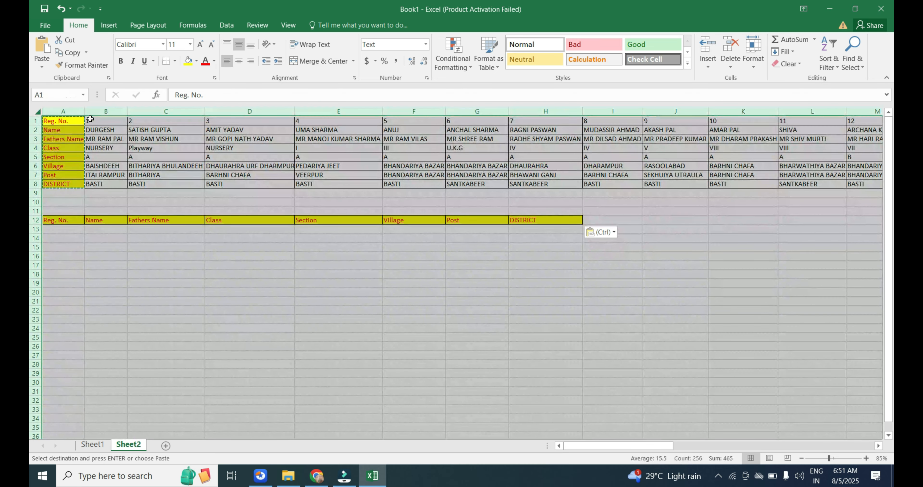
pyautogui.doubleClick(88, 114)
pyautogui.click(257, 237)
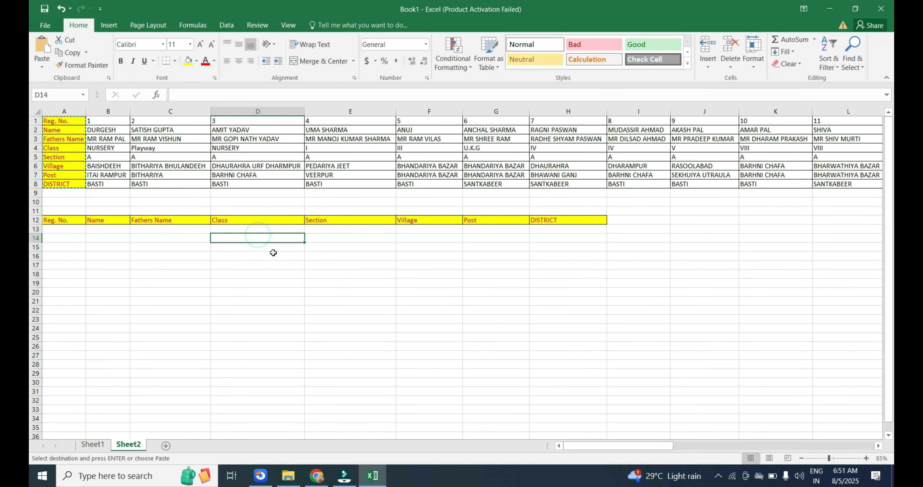
# Add a list data validation to cell A13 using the whole of row 1 (=$1:$1) as the source.
pyautogui.click(65, 230)
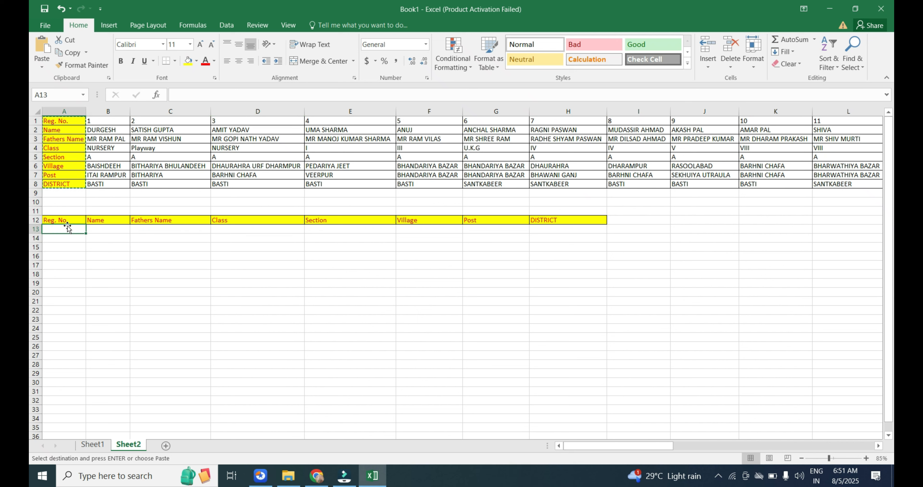
pyautogui.click(95, 240)
pyautogui.doubleClick(77, 229)
pyautogui.click(108, 243)
pyautogui.click(82, 231)
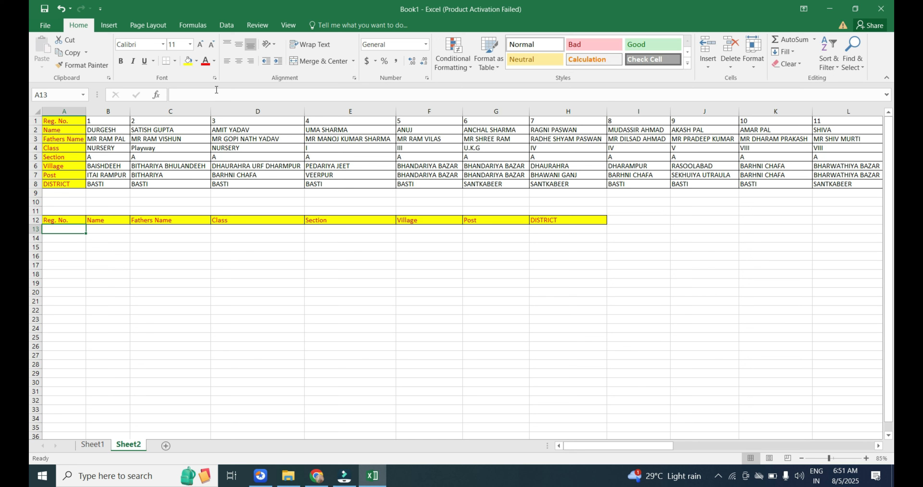
pyautogui.click(229, 26)
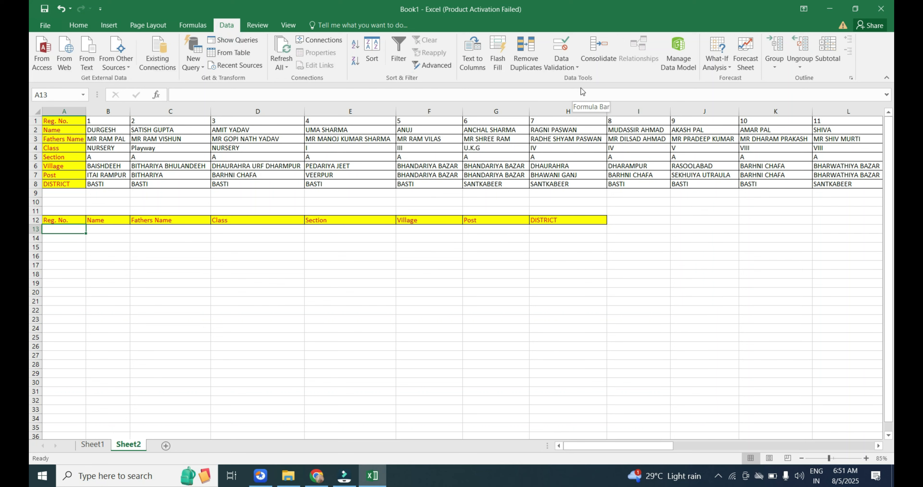
pyautogui.click(572, 65)
pyautogui.moveTo(454, 79); pyautogui.dragTo(440, 160)
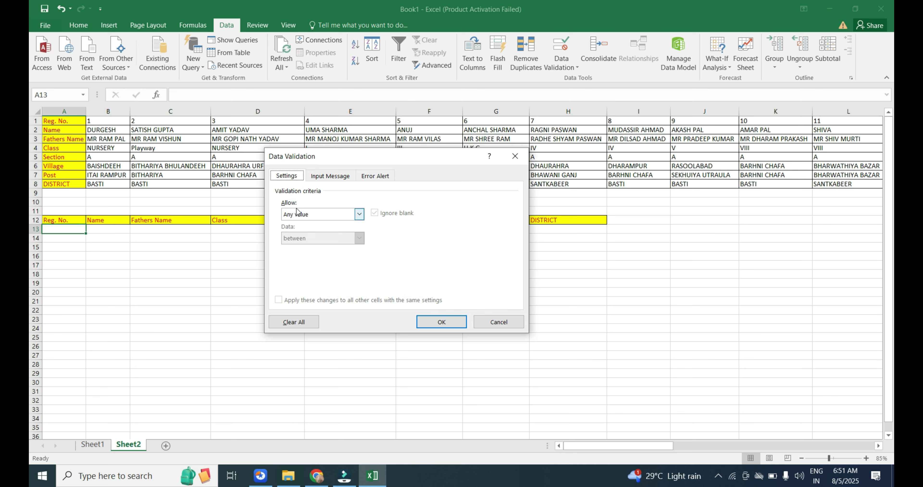
pyautogui.click(307, 216)
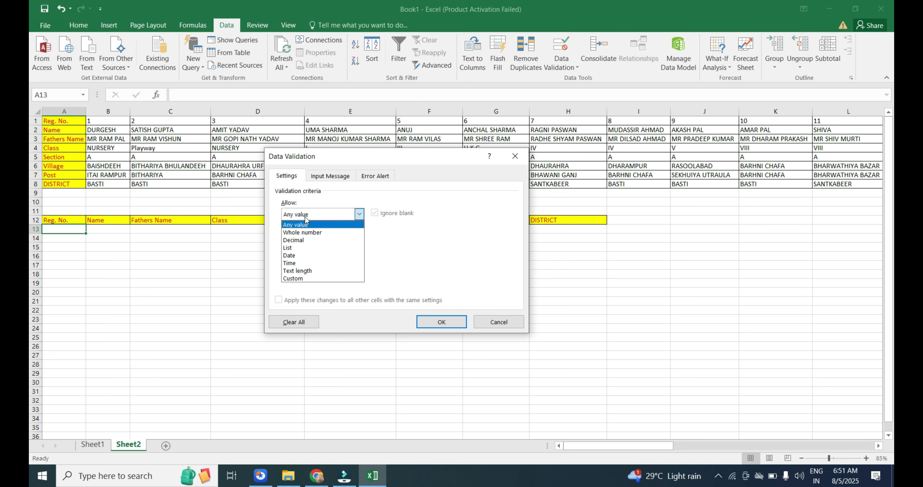
pyautogui.click(301, 248)
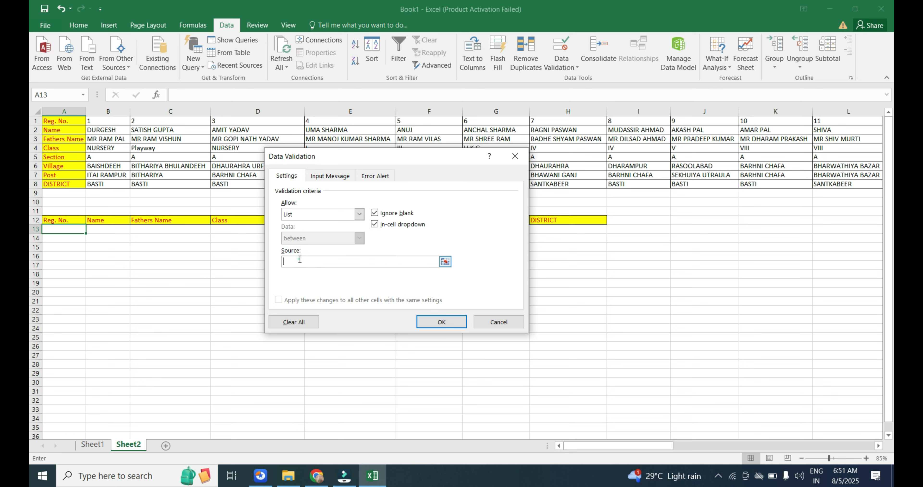
pyautogui.click(291, 261)
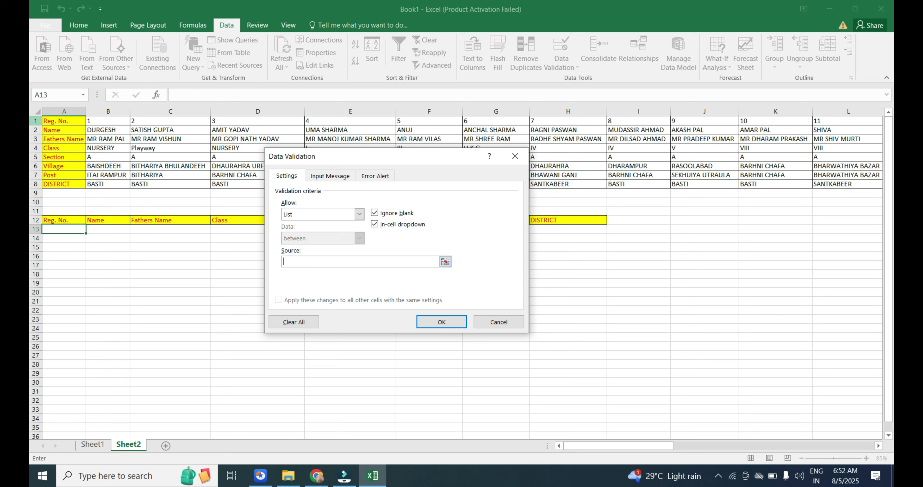
pyautogui.click(36, 120)
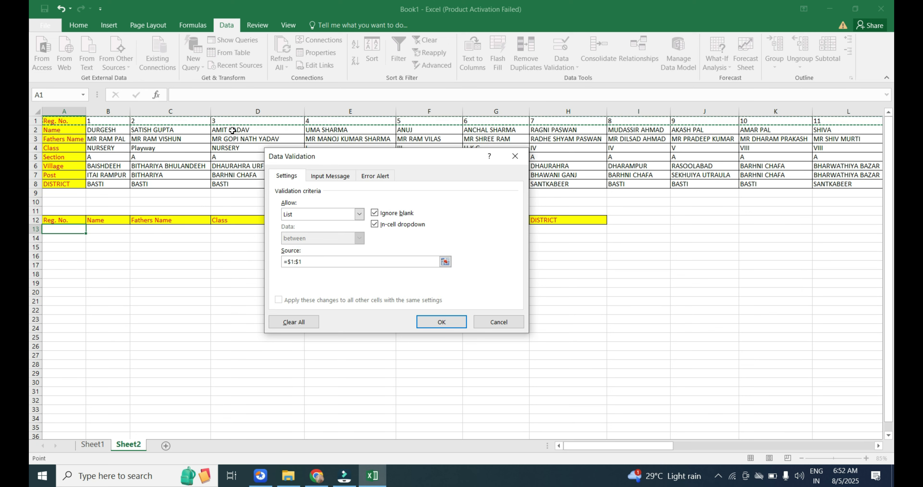
pyautogui.click(442, 322)
# Choose the Reg. No. entry from the validation list in A13.
pyautogui.click(91, 229)
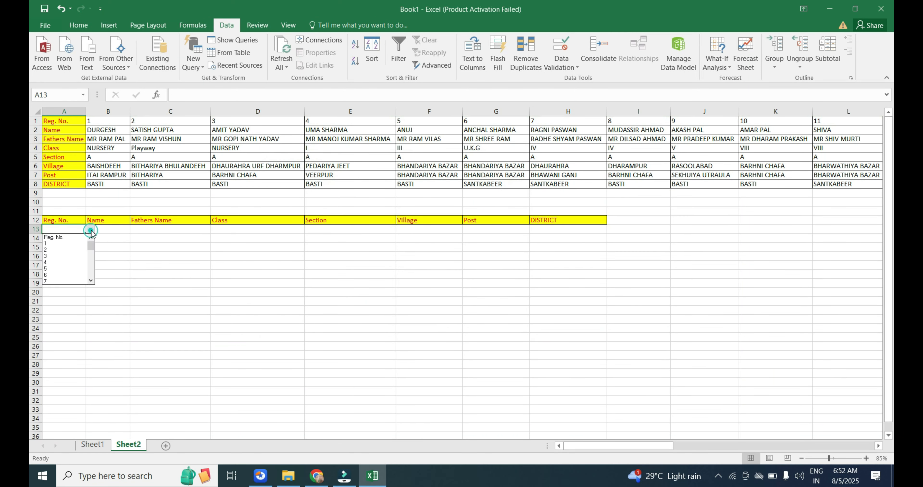
pyautogui.click(76, 236)
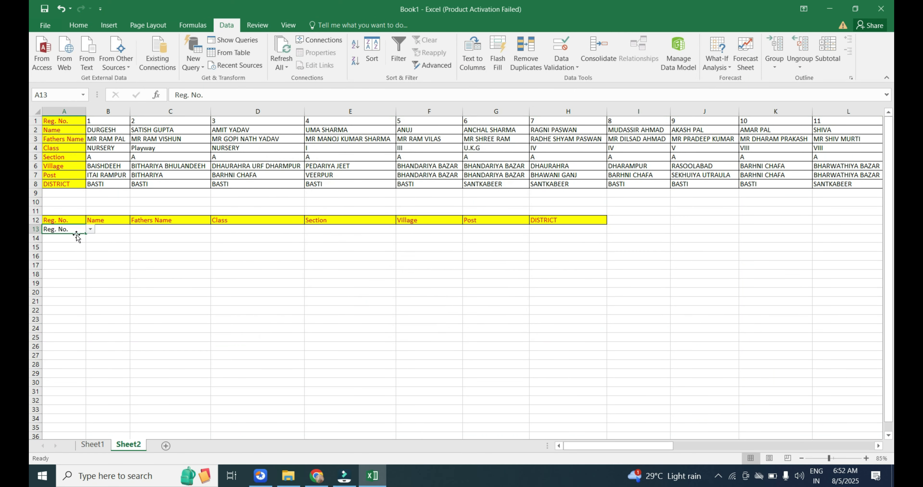
pyautogui.click(110, 235)
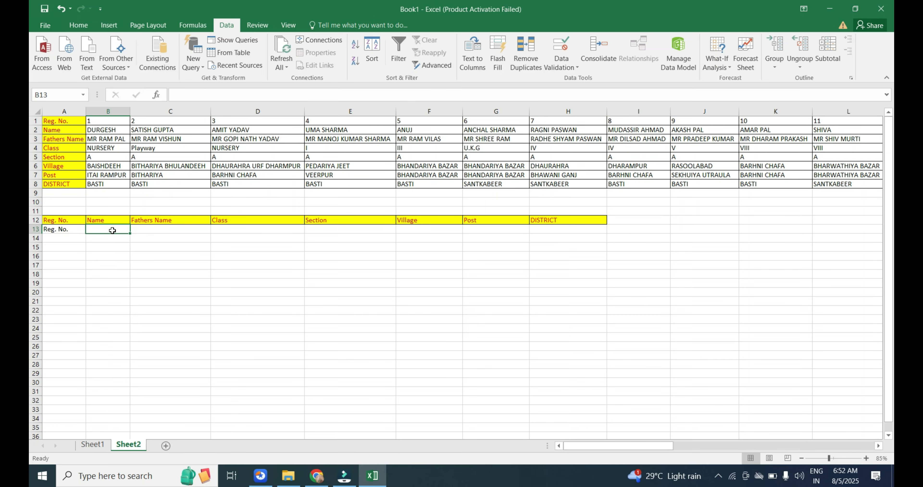
# Select the entire transposed student table, A1:AE8, on Sheet2.
pyautogui.keyDown('ctrl'); pyautogui.scroll(-2, 348, 272); pyautogui.keyUp('ctrl')
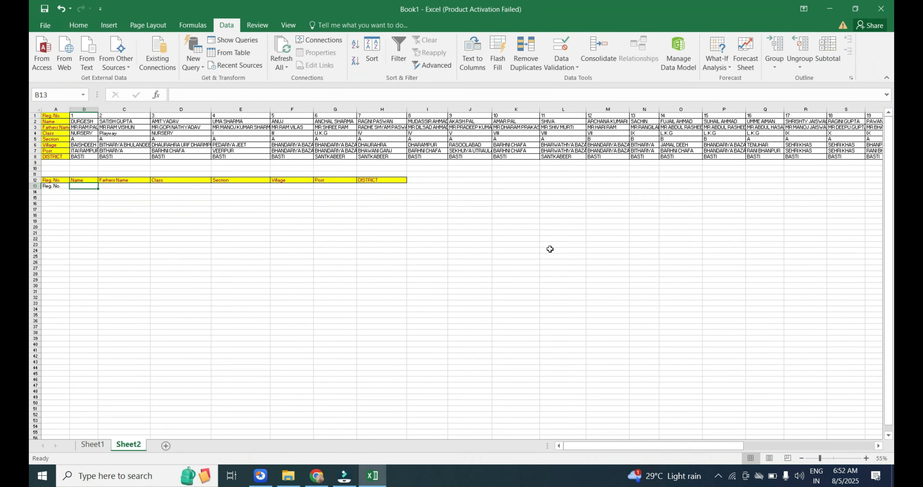
pyautogui.keyDown('ctrl'); pyautogui.scroll(-2, 583, 239); pyautogui.keyUp('ctrl')
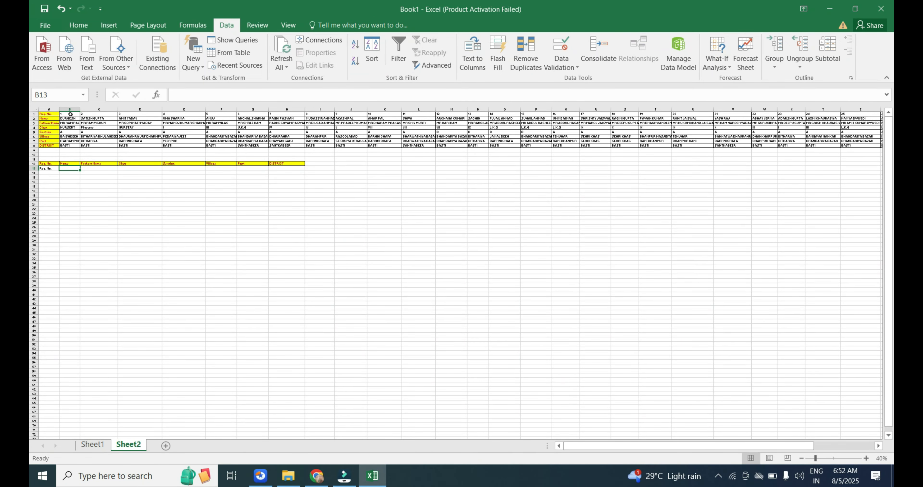
pyautogui.keyDown('ctrl'); pyautogui.scroll(3, 50, 115); pyautogui.keyUp('ctrl')
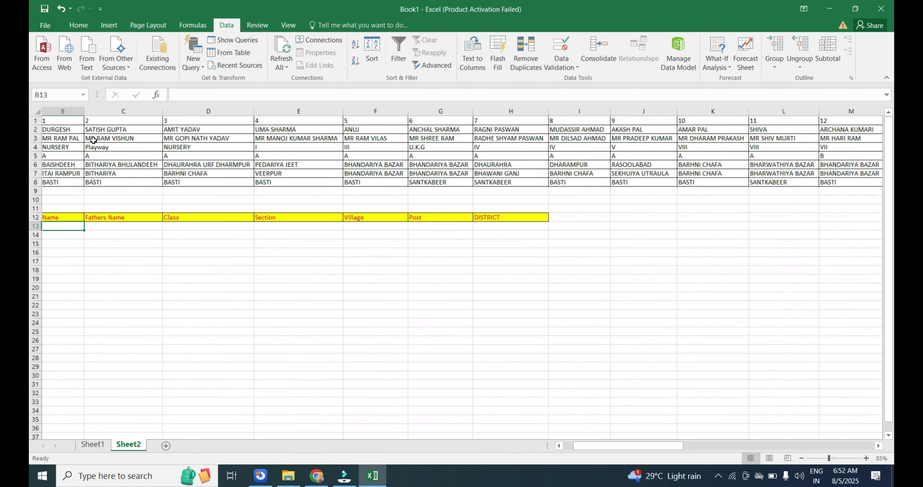
pyautogui.moveTo(132, 148); pyautogui.dragTo(123, 147)
pyautogui.moveTo(67, 122); pyautogui.dragTo(745, 183)
pyautogui.click(47, 95)
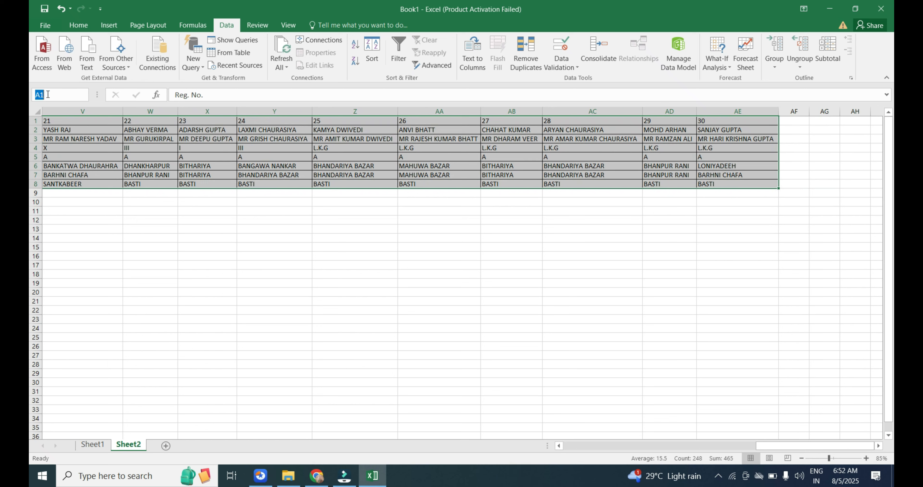
pyautogui.write('NEW SHEET')
pyautogui.press('Escape')
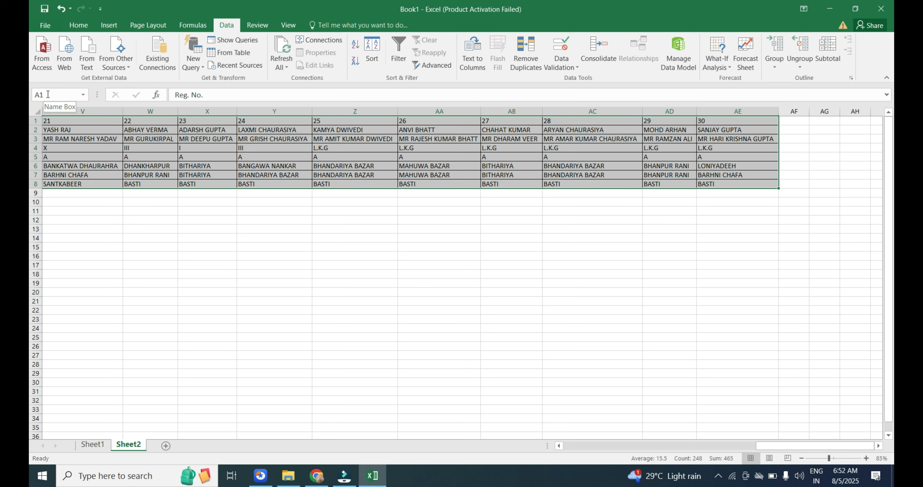
# Define the name SHEET for the selected student table range.
pyautogui.click(48, 95)
pyautogui.write('SHEET')
pyautogui.press('Return')
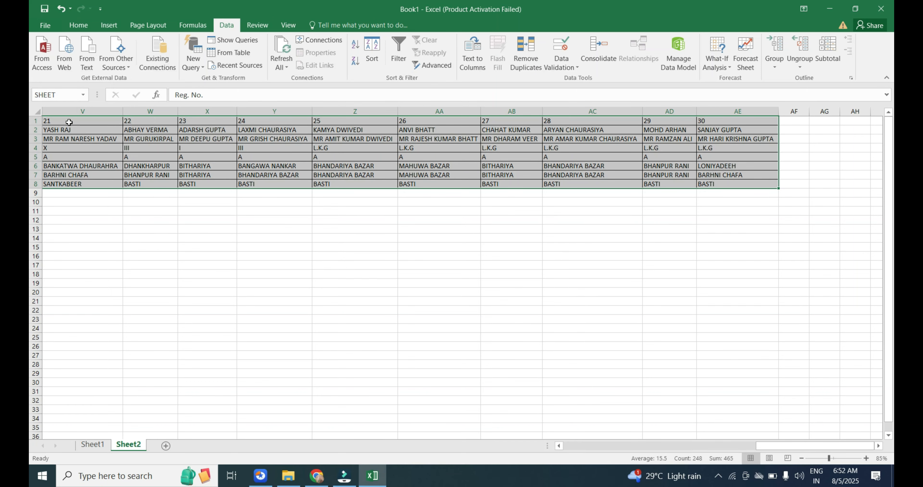
pyautogui.moveTo(162, 227); pyautogui.dragTo(36, 228)
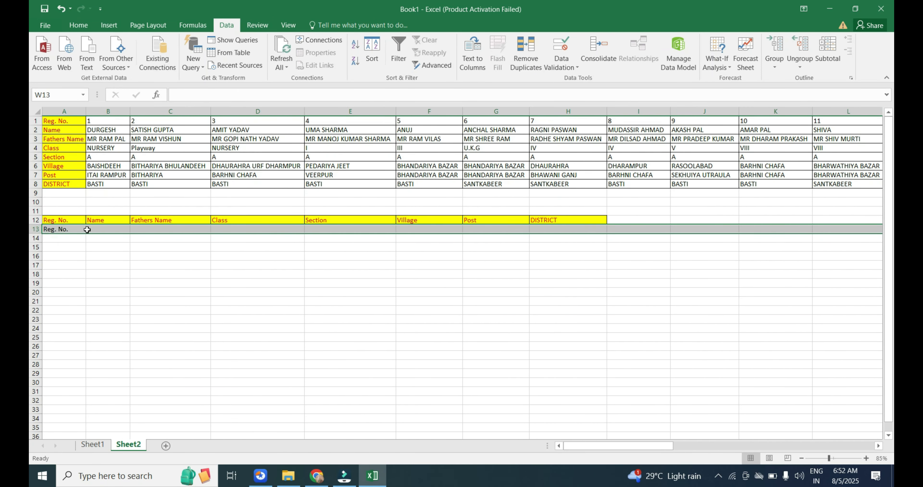
pyautogui.click(138, 249)
pyautogui.click(107, 229)
pyautogui.write('=')
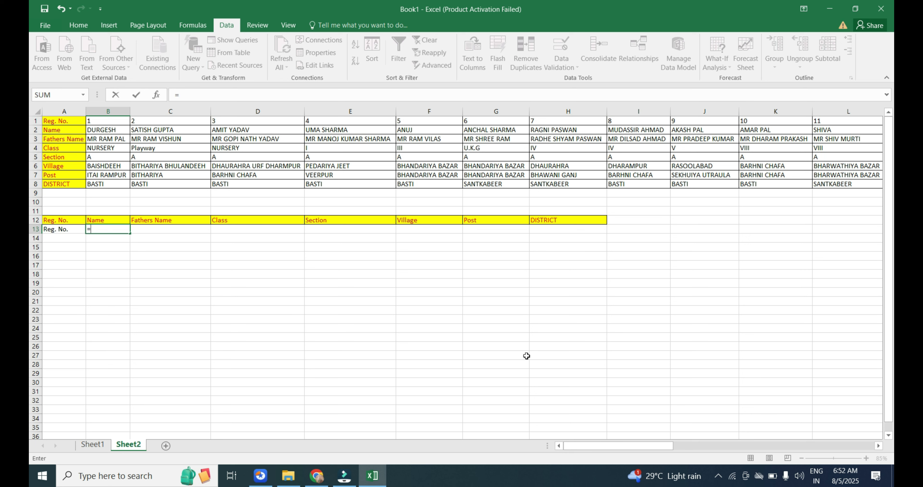
pyautogui.click(194, 286)
# Start an HLOOKUP formula in B13 under the Name heading with A13 as the lookup value.
pyautogui.scroll(4, 185, 282)
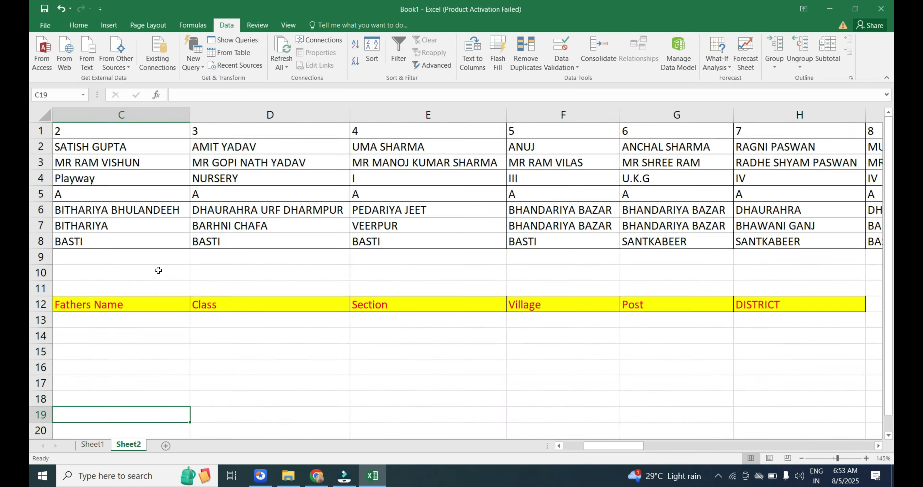
pyautogui.scroll(-3, 159, 272)
pyautogui.scroll(3, 127, 264)
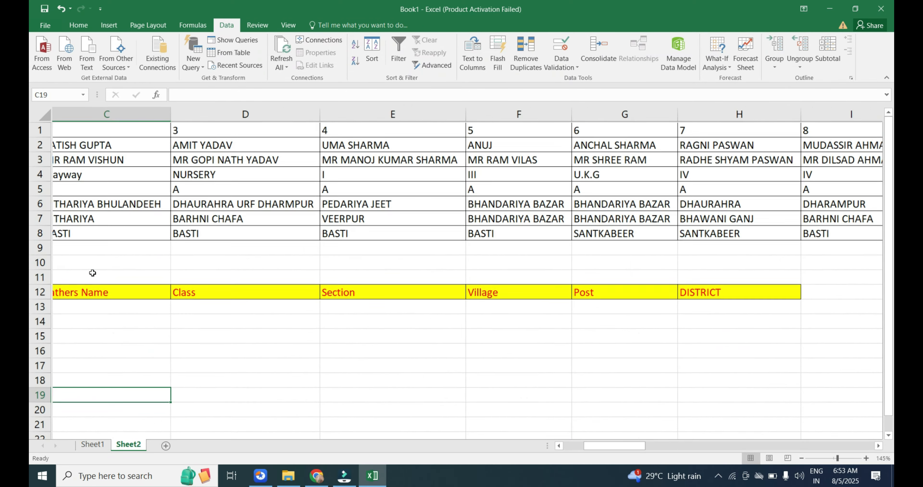
pyautogui.click(221, 370)
pyautogui.moveTo(220, 370); pyautogui.dragTo(46, 353)
pyautogui.click(170, 325)
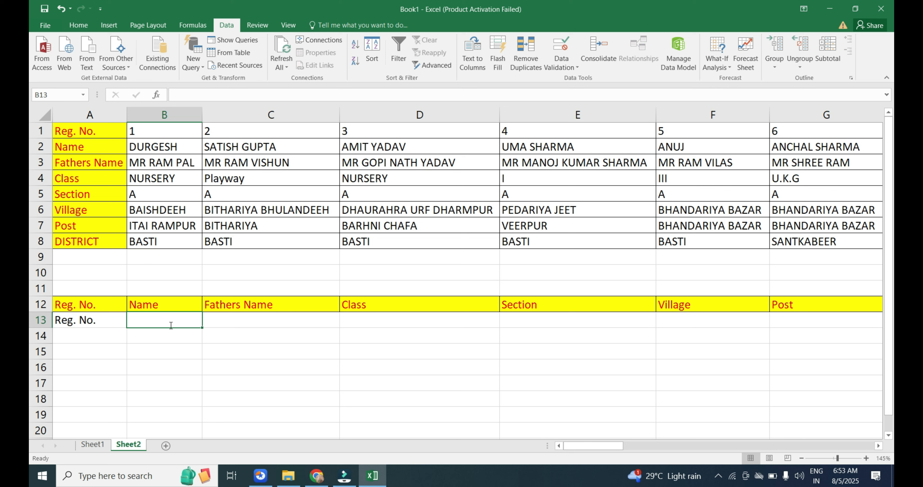
pyautogui.write('=HL')
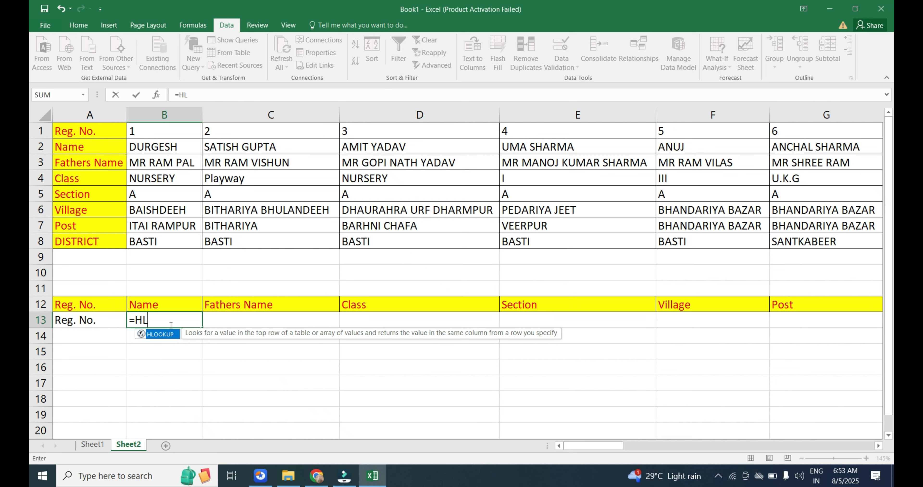
pyautogui.press('Tab')
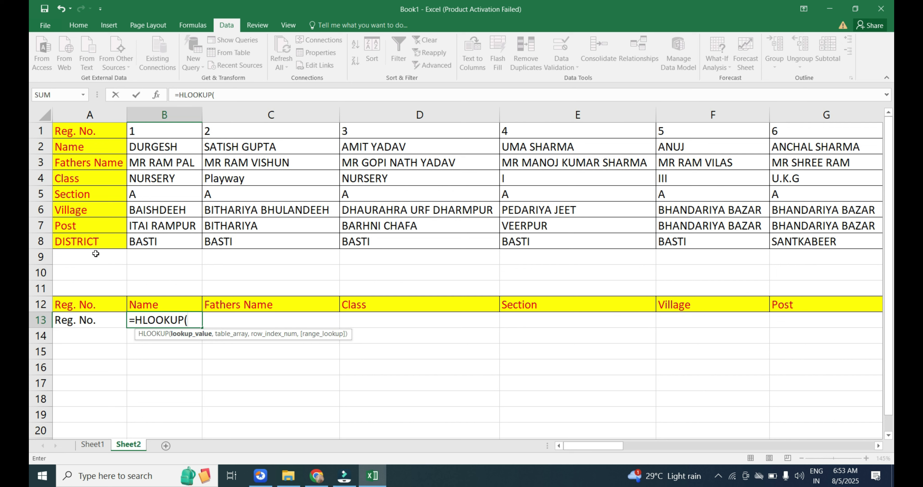
pyautogui.click(41, 130)
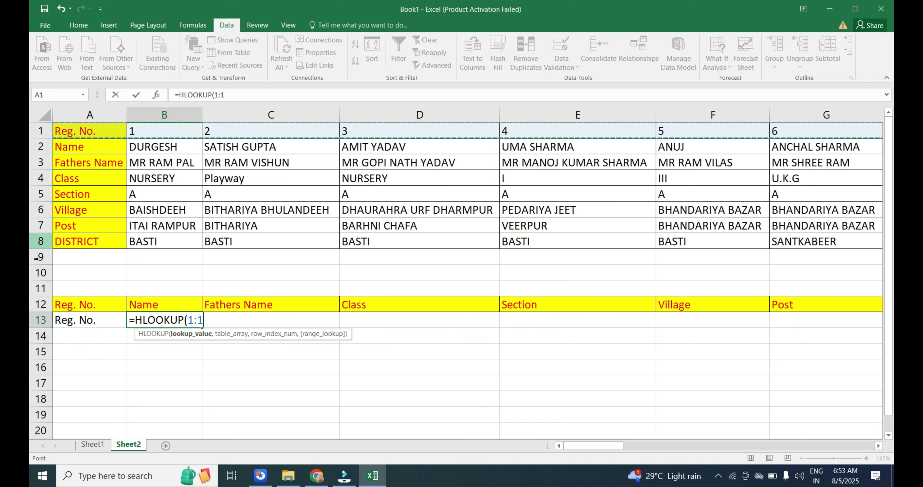
pyautogui.click(77, 320)
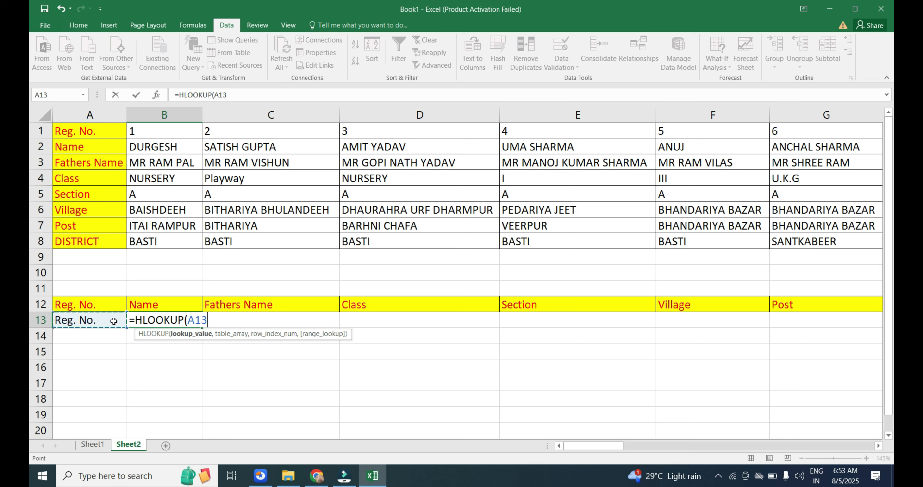
# Add the named range SHEET as the table array of the HLOOKUP formula in B13.
pyautogui.write(',')
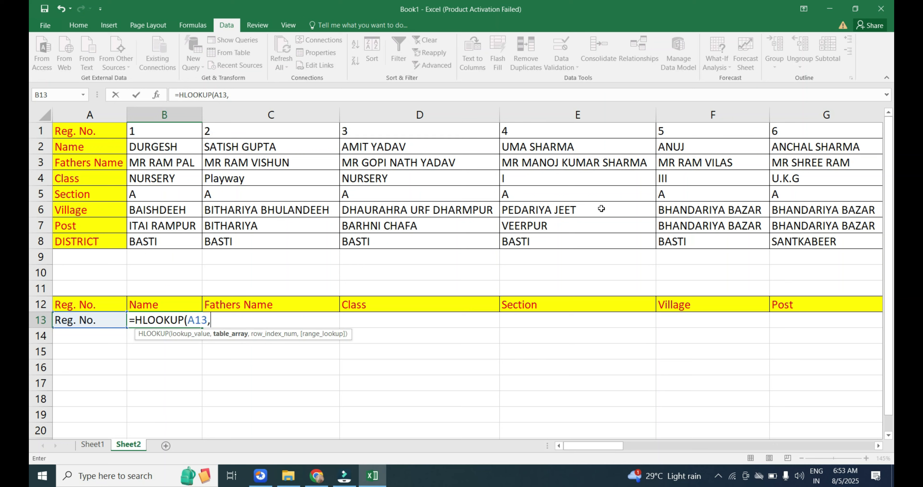
pyautogui.write('SHE')
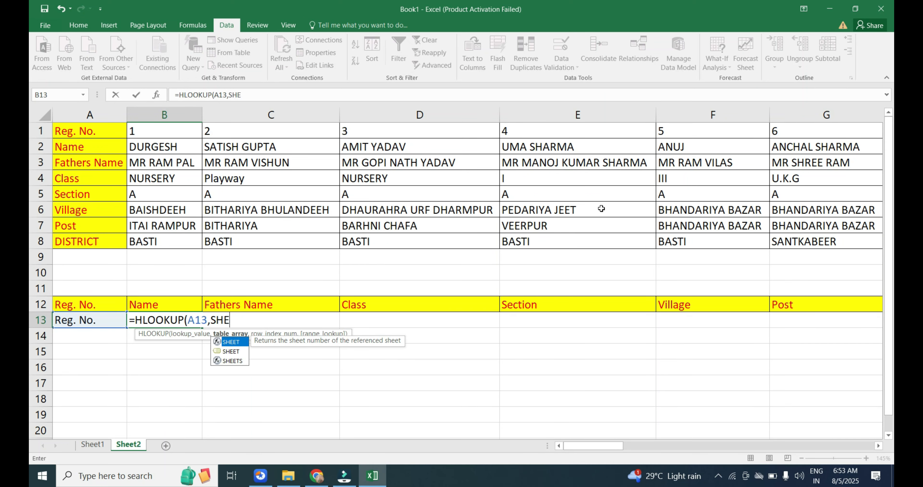
pyautogui.press('Down')
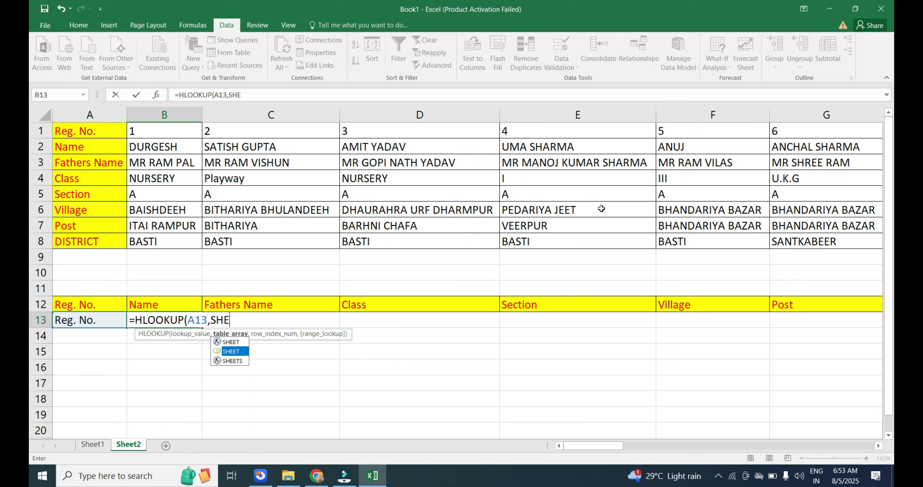
pyautogui.press('Tab')
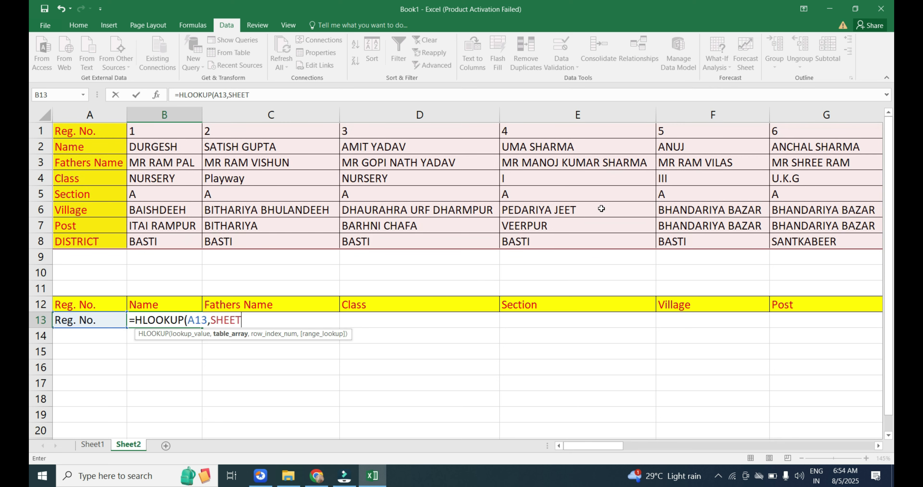
pyautogui.write(',')
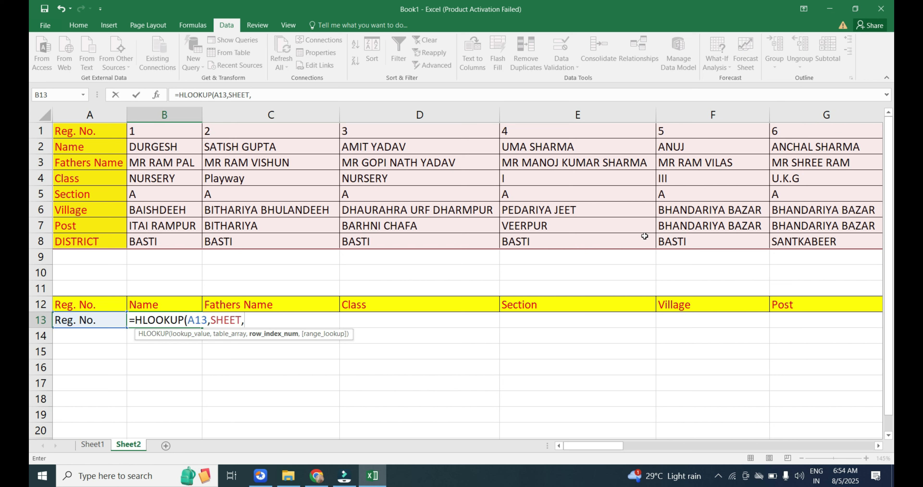
# Complete the HLOOKUP formula in B13 with COLUMN() as the row index and 0 as the range lookup.
pyautogui.write('COLU')
pyautogui.doubleClick(266, 341)
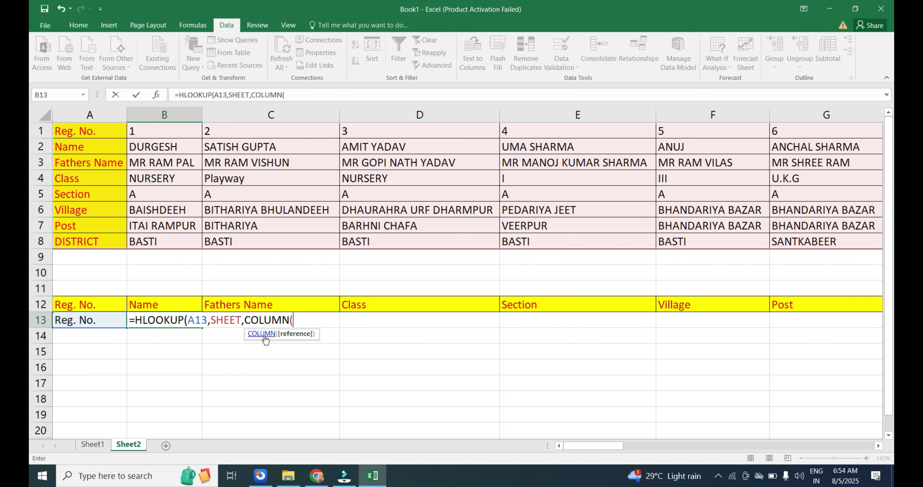
pyautogui.write(')')
pyautogui.write(',')
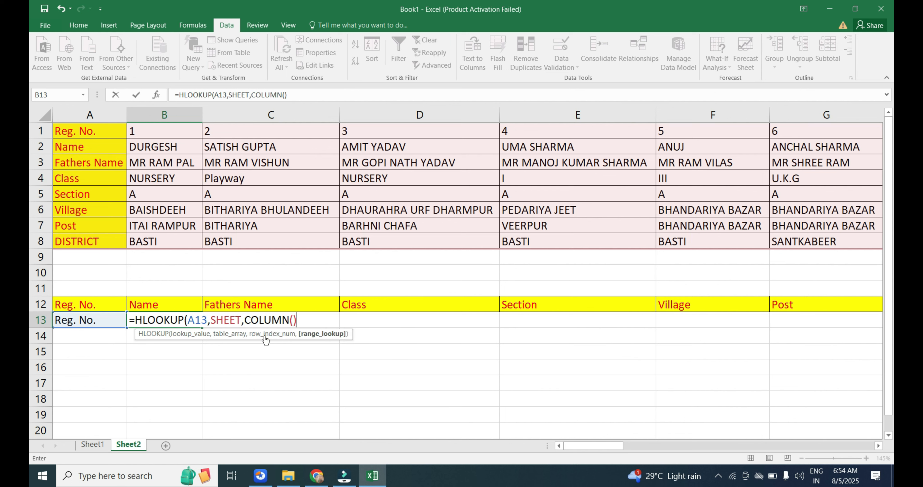
pyautogui.write('0')
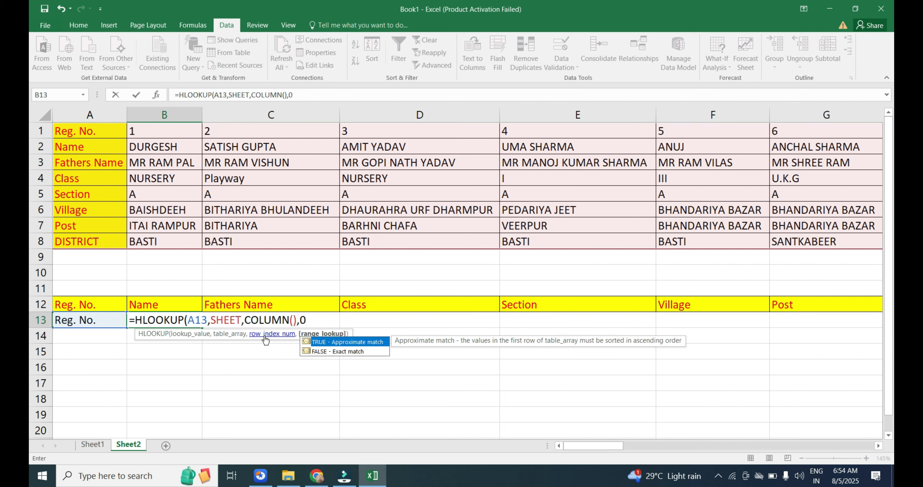
pyautogui.write(')')
pyautogui.press('Return')
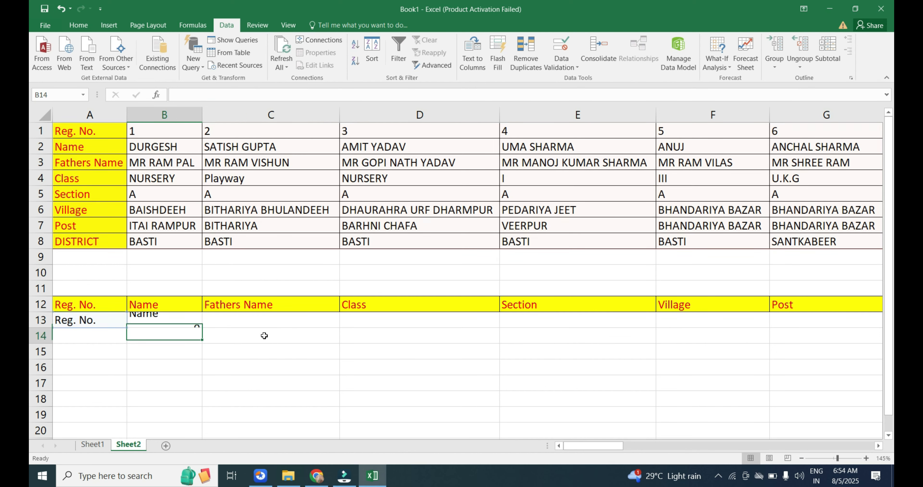
pyautogui.click(159, 324)
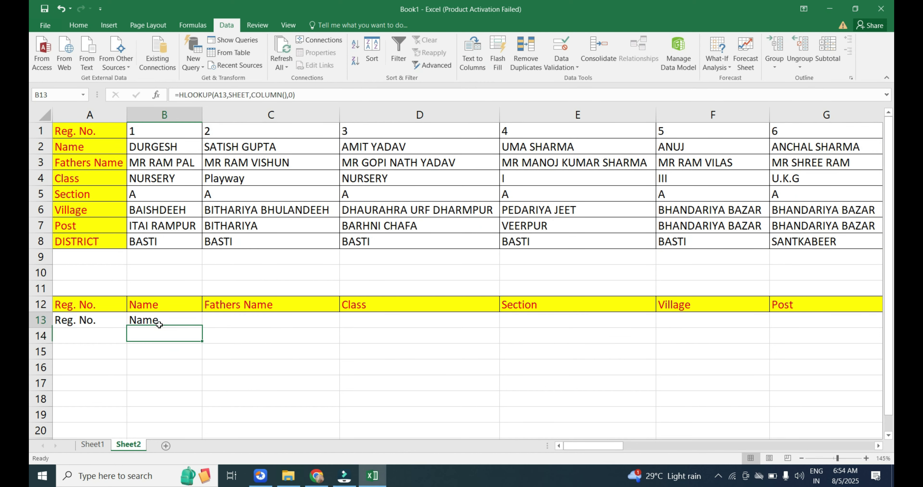
# Enter the formula =COLUMN() in B15 below the lookup form to demonstrate the row index.
pyautogui.click(168, 350)
pyautogui.write('=COLUMN(')
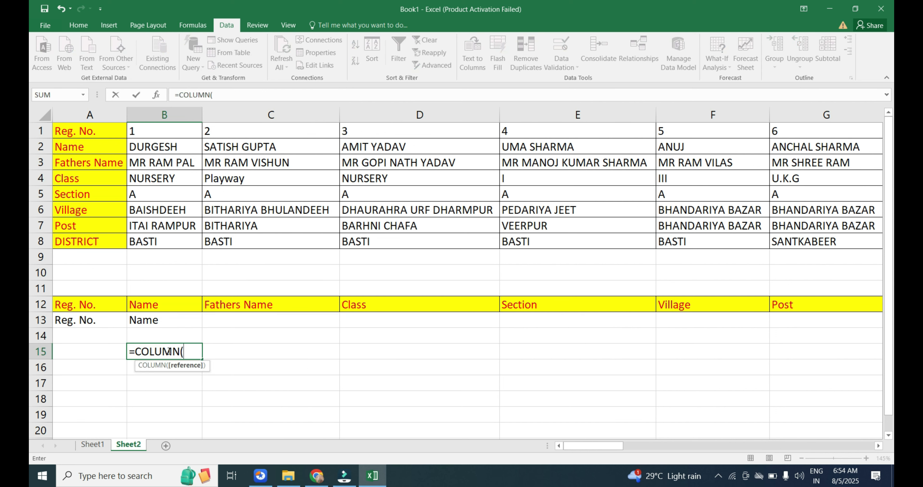
pyautogui.write(')')
pyautogui.press('Return')
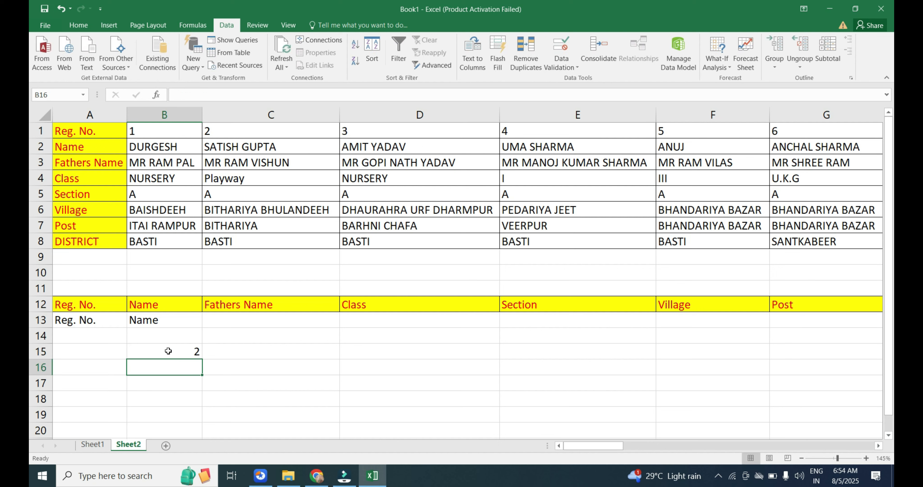
pyautogui.click(168, 351)
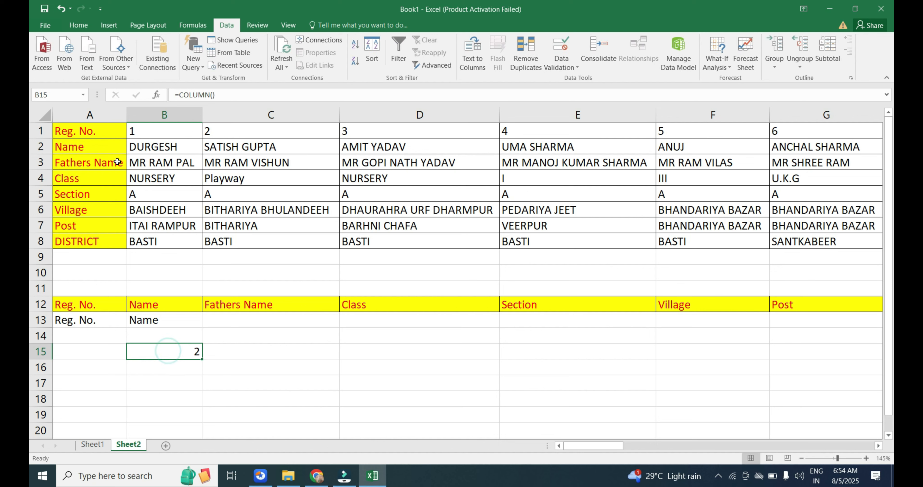
pyautogui.click(69, 147)
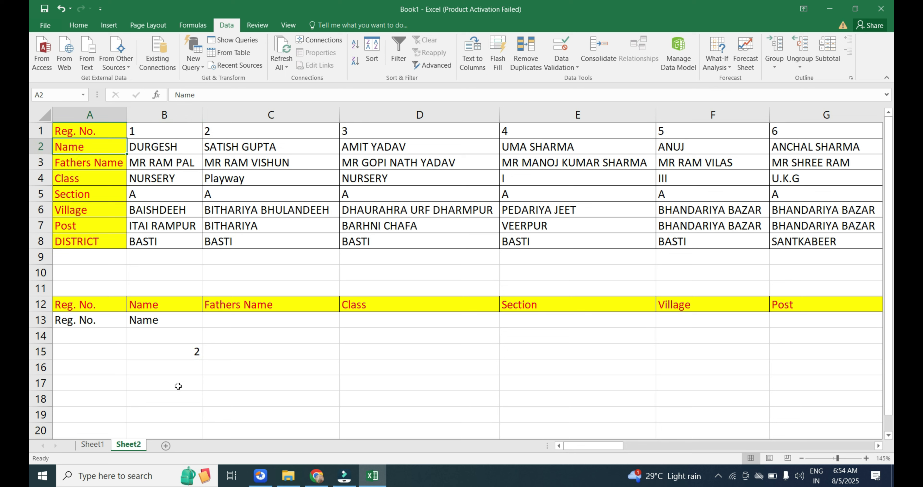
pyautogui.click(231, 320)
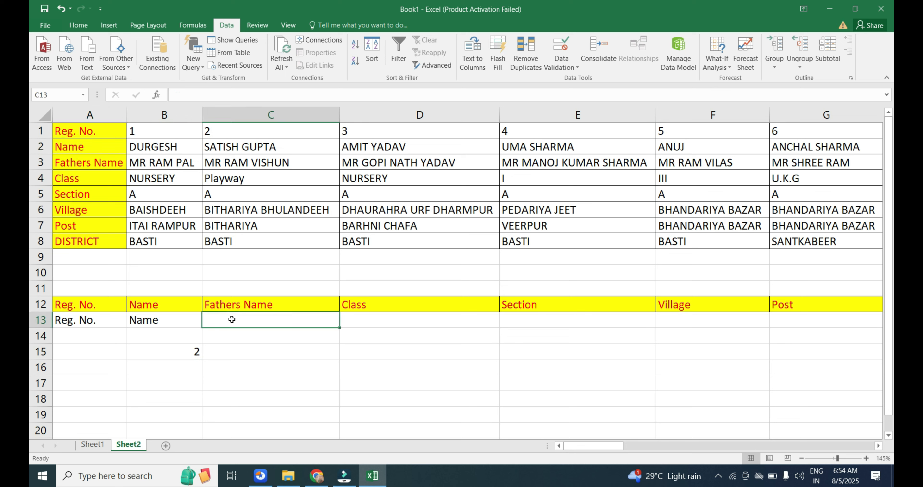
pyautogui.click(404, 324)
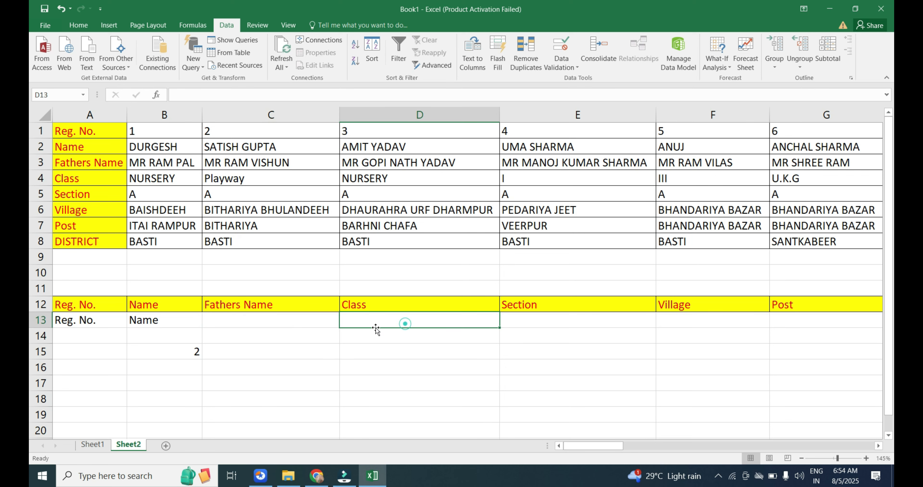
# Fill the COLUMN formula from B15 across to H15 and check it under the DISTRICT heading.
pyautogui.click(177, 357)
pyautogui.moveTo(203, 359); pyautogui.dragTo(766, 357)
pyautogui.moveTo(828, 356); pyautogui.dragTo(525, 356)
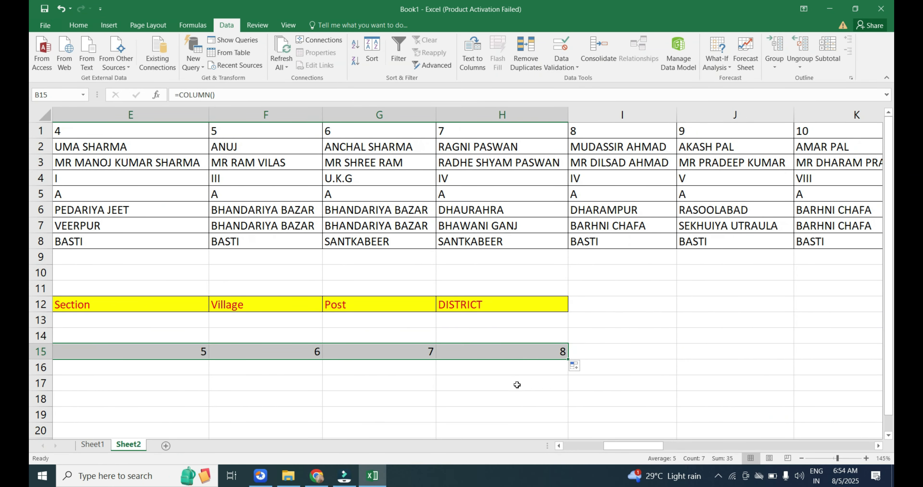
pyautogui.scroll(-3, 520, 389)
pyautogui.click(391, 383)
pyautogui.hotkey('ctrl', 'shift', 'Left')
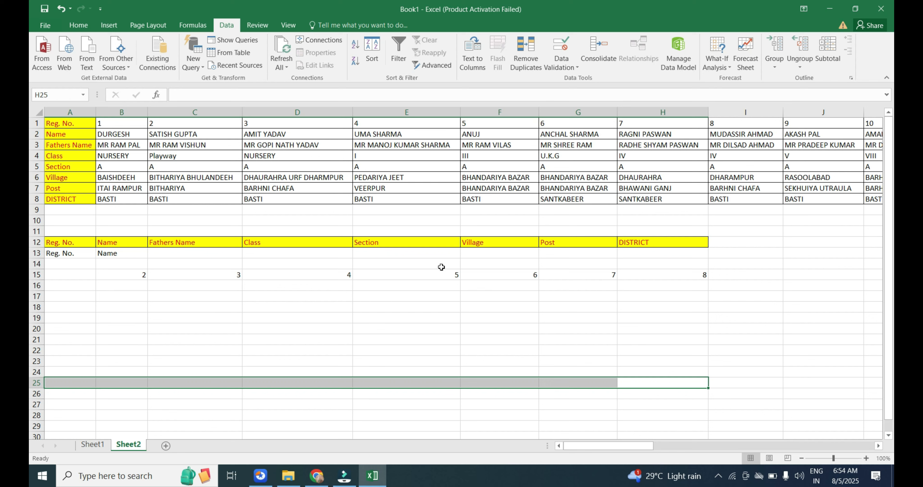
pyautogui.click(675, 275)
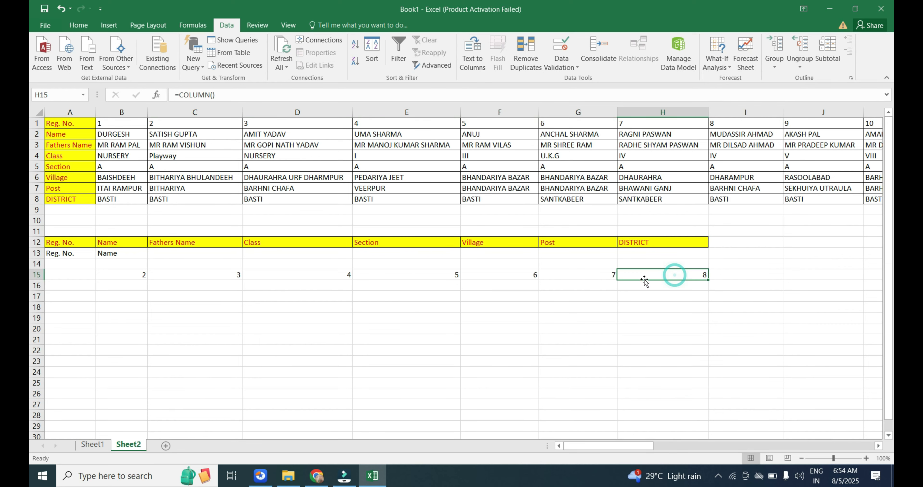
# Make the lookup value in B13's HLOOKUP absolute as $A$13 and fill the formula across to H13.
pyautogui.click(119, 257)
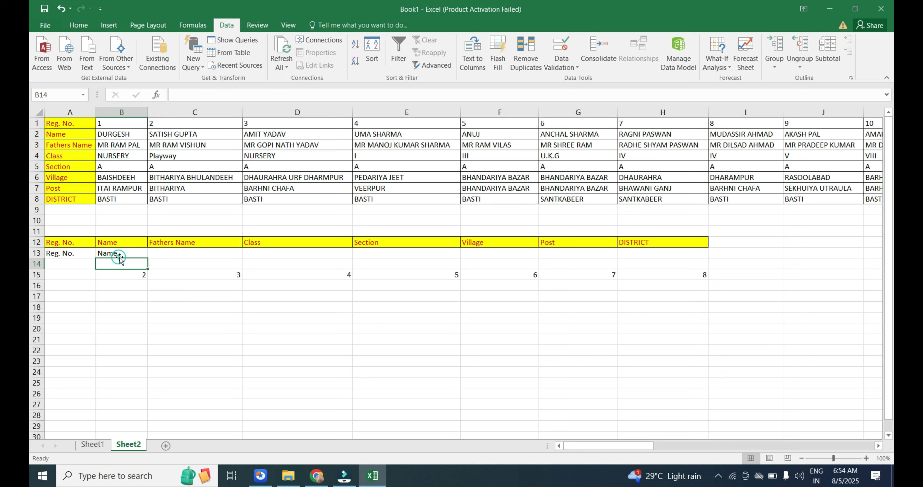
pyautogui.doubleClick(124, 254)
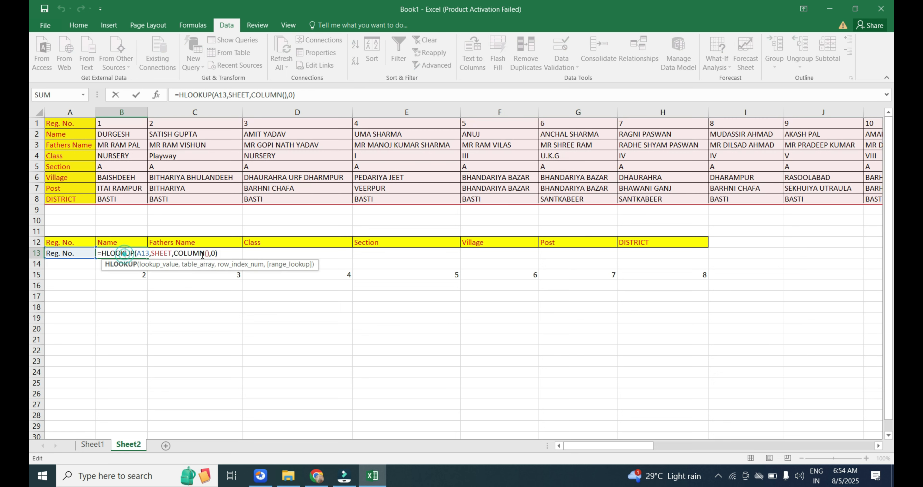
pyautogui.click(241, 265)
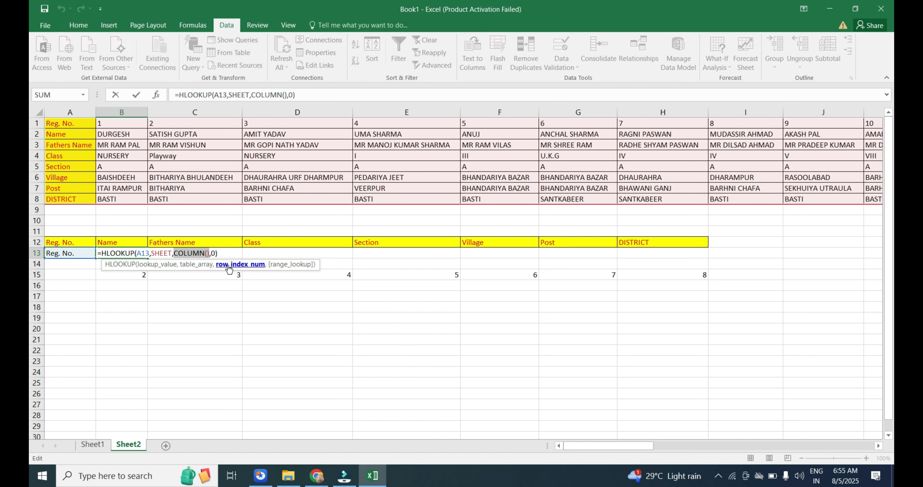
pyautogui.click(162, 265)
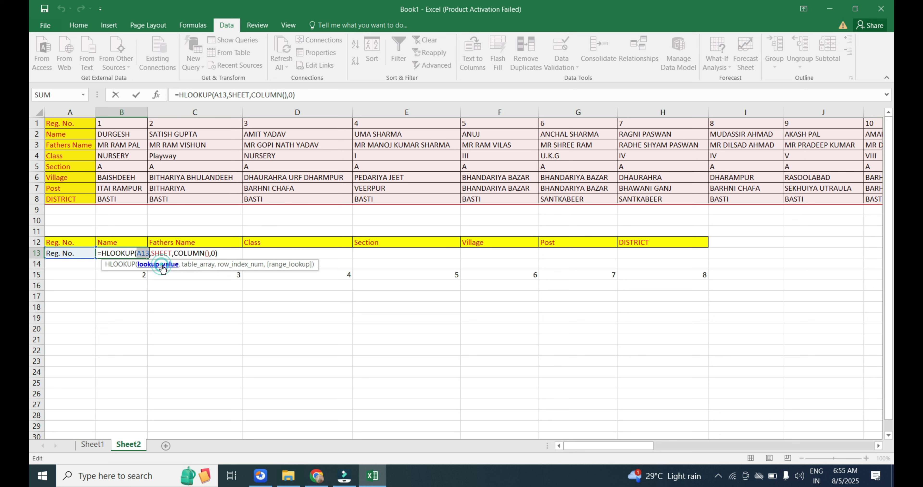
pyautogui.press('F4')
pyautogui.press('Return')
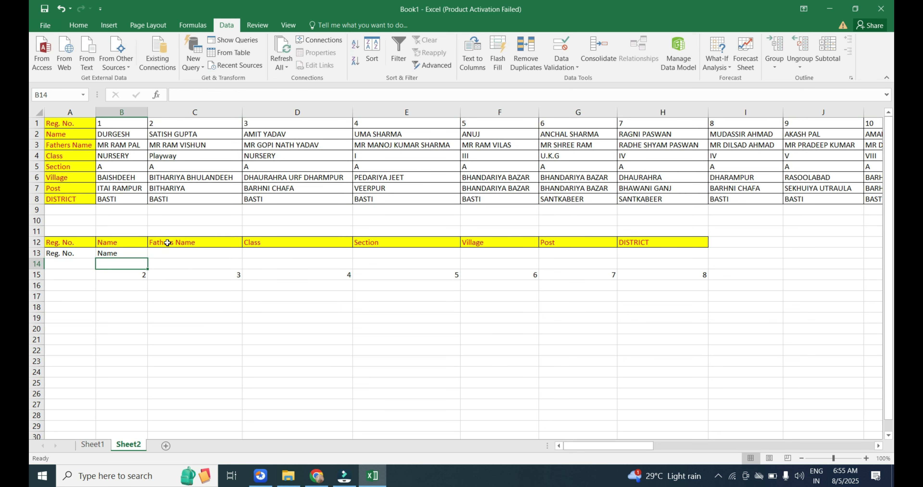
pyautogui.click(123, 252)
pyautogui.moveTo(148, 258); pyautogui.dragTo(702, 258)
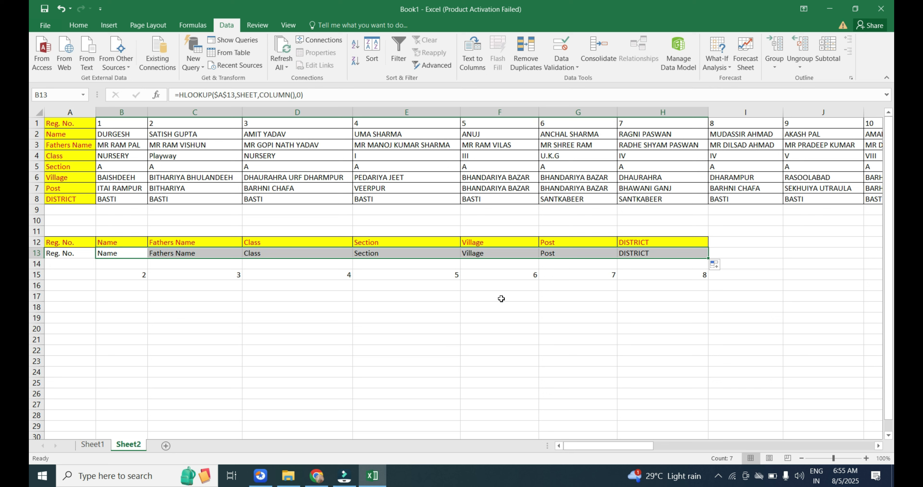
# Choose 6 from the Reg. No. validation list in A13.
pyautogui.click(72, 253)
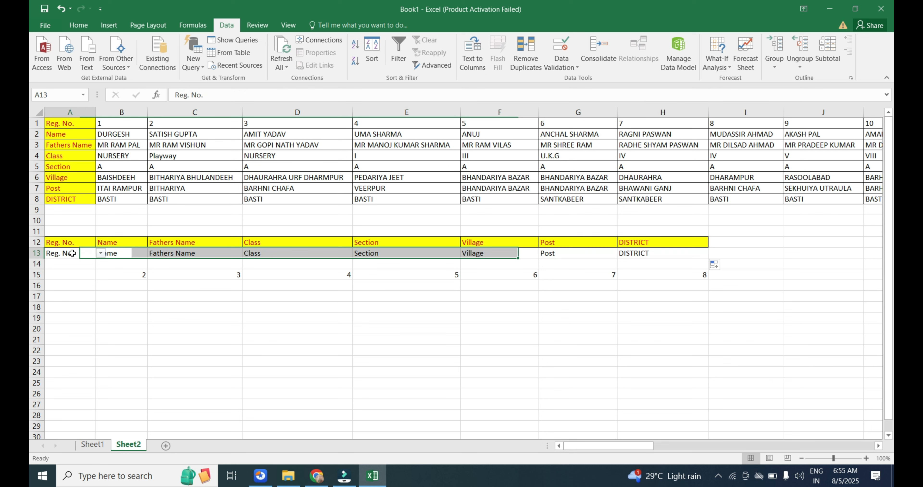
pyautogui.click(104, 255)
pyautogui.click(89, 255)
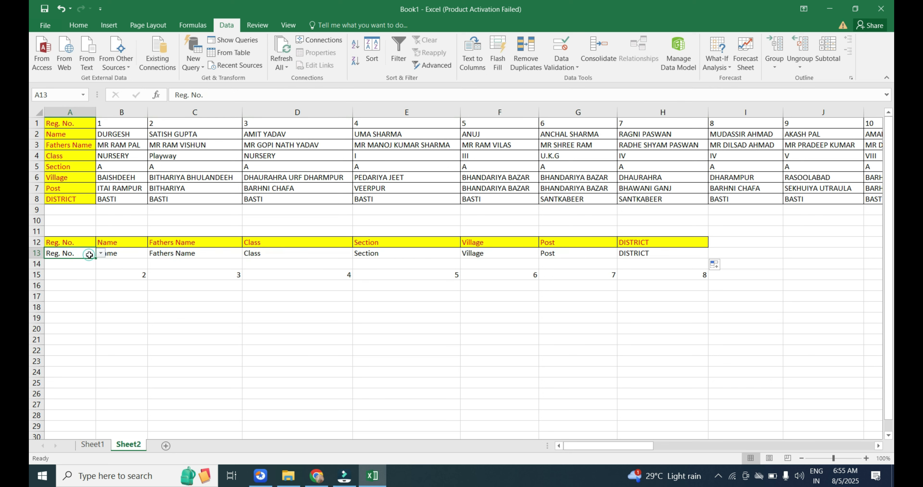
pyautogui.click(102, 254)
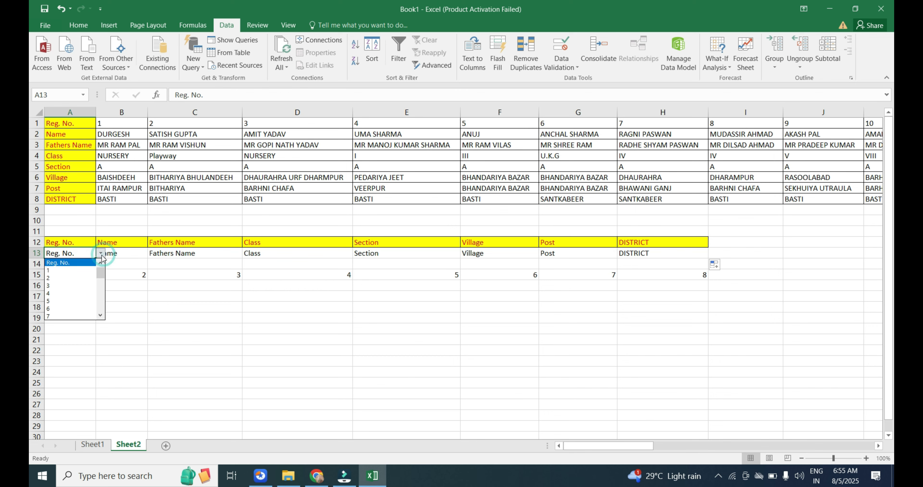
pyautogui.scroll(3, 142, 315)
pyautogui.scroll(1, 141, 315)
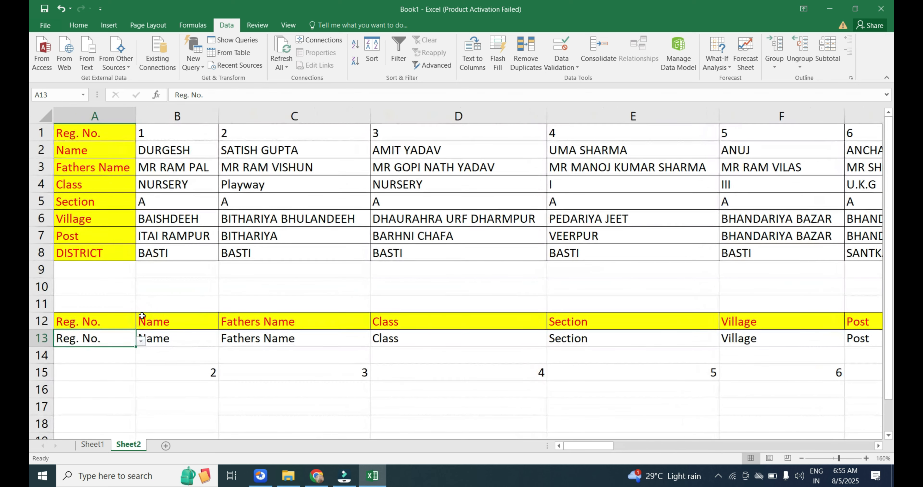
pyautogui.click(140, 343)
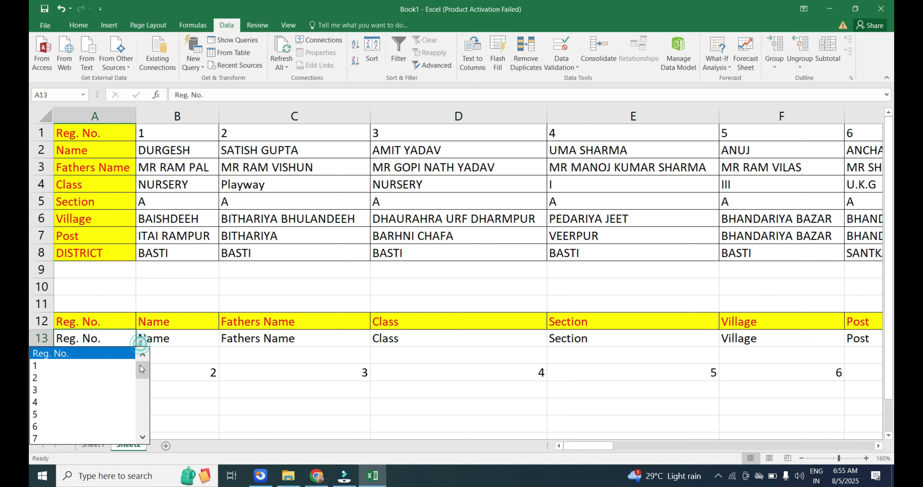
pyautogui.click(122, 426)
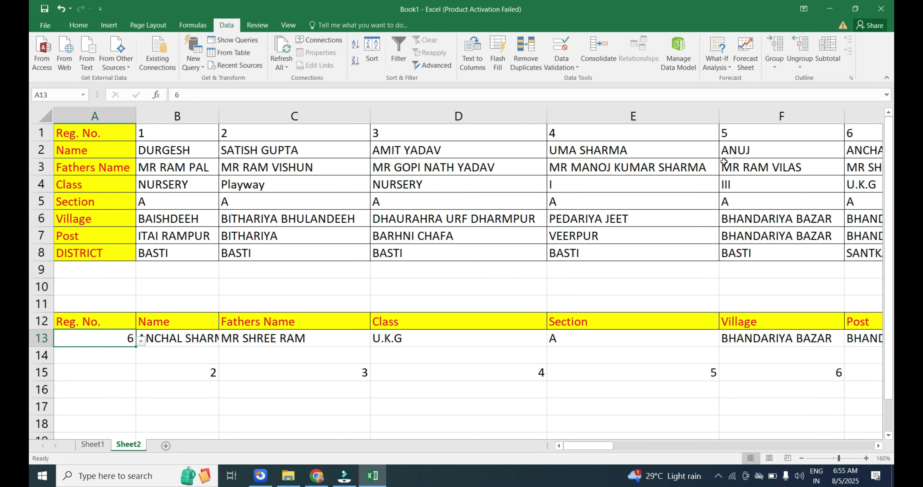
# Check the source column for Reg. No. 6 and autofit all column widths on Sheet2.
pyautogui.scroll(-3, 845, 171)
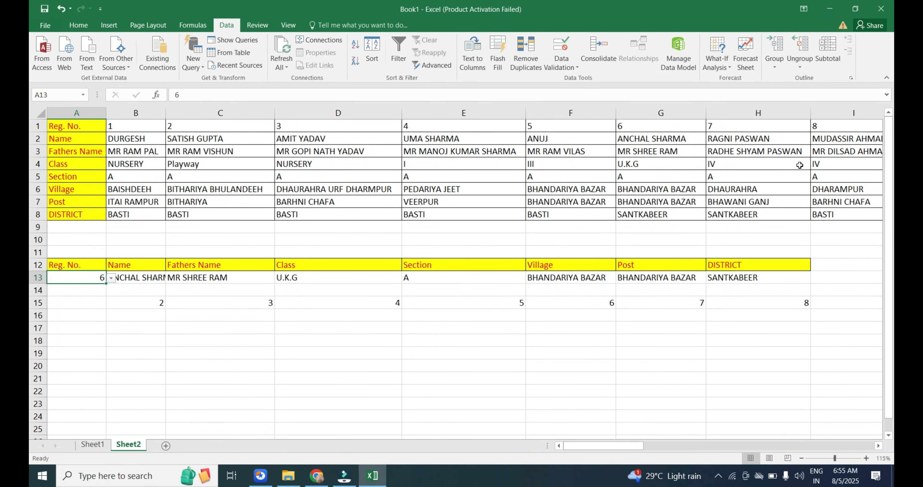
pyautogui.click(669, 112)
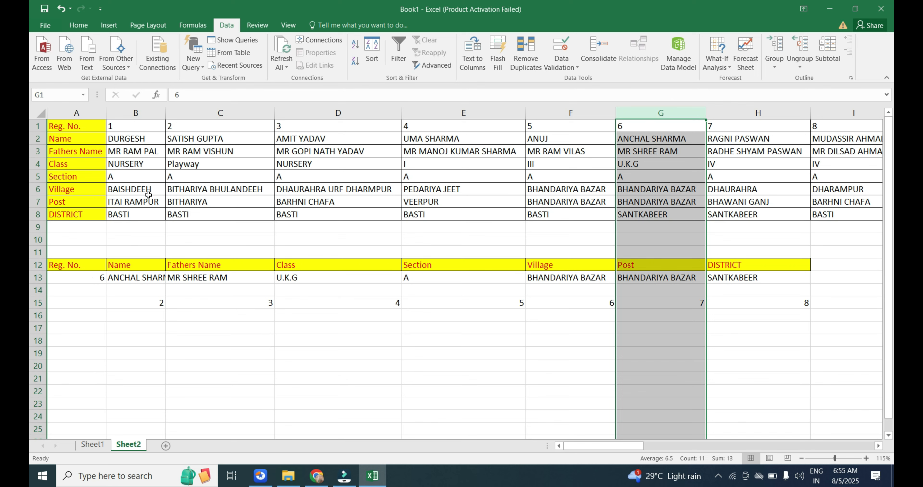
pyautogui.doubleClick(166, 113)
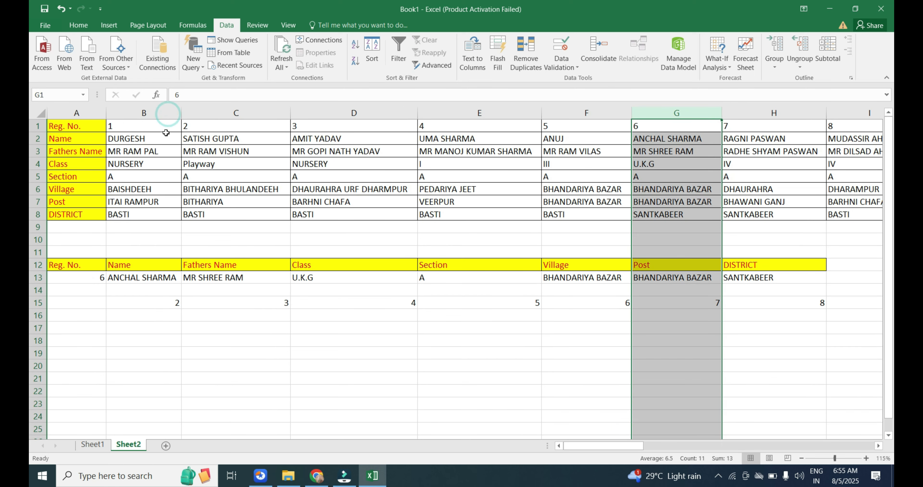
pyautogui.click(41, 113)
pyautogui.doubleClick(181, 113)
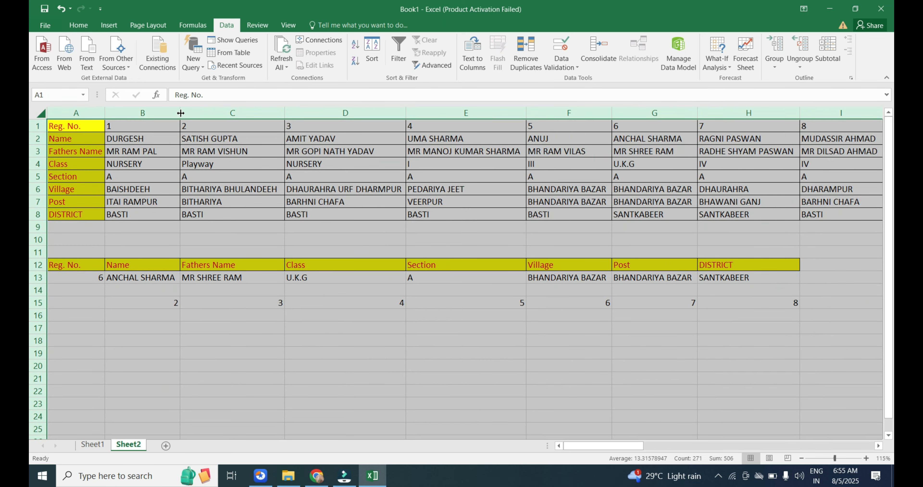
# Inspect the Name row and the column for Reg. No. 6 in the source table.
pyautogui.click(524, 240)
pyautogui.click(648, 139)
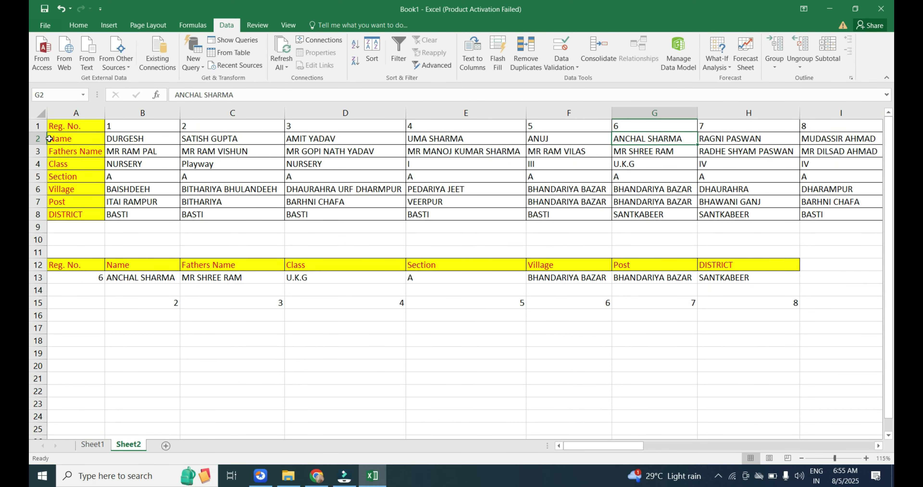
pyautogui.click(37, 139)
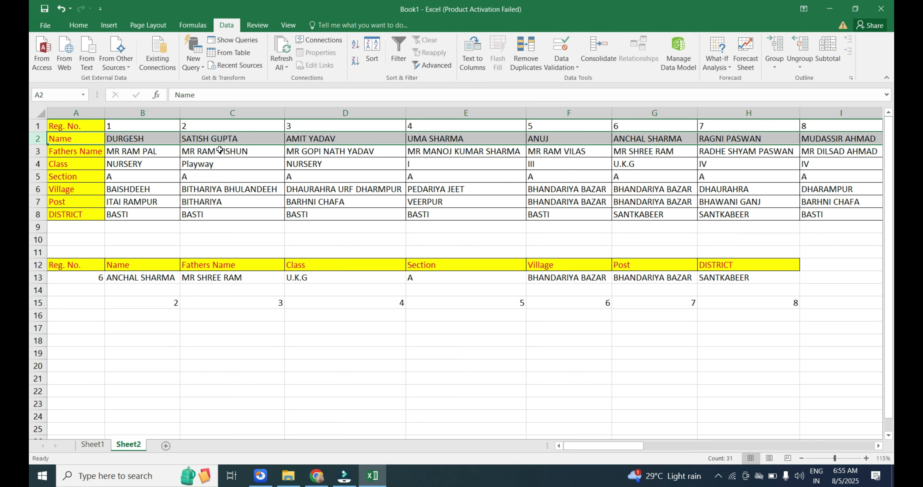
pyautogui.click(670, 112)
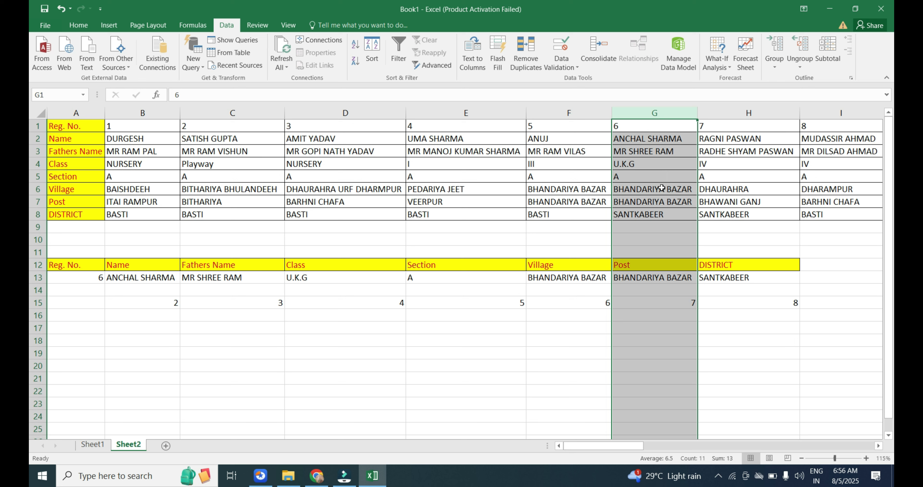
# Choose 3 from the Reg. No. validation list in A13.
pyautogui.click(97, 279)
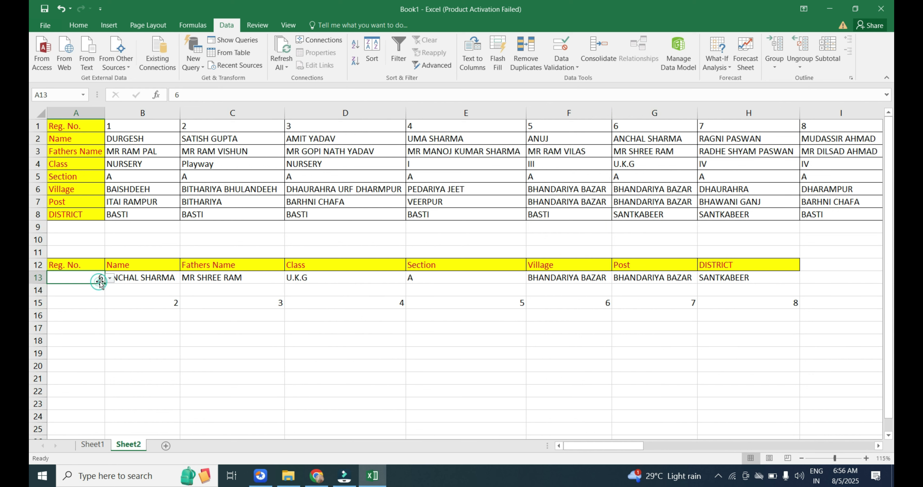
pyautogui.click(110, 279)
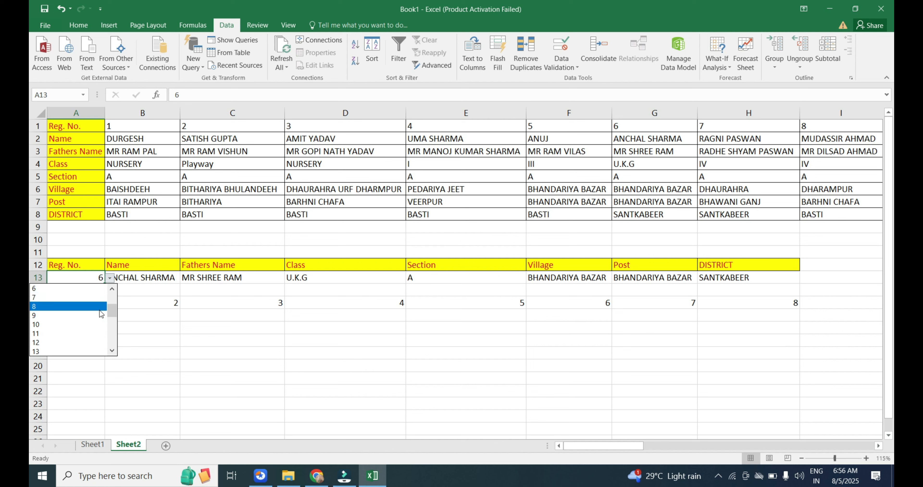
pyautogui.moveTo(114, 309); pyautogui.dragTo(114, 298)
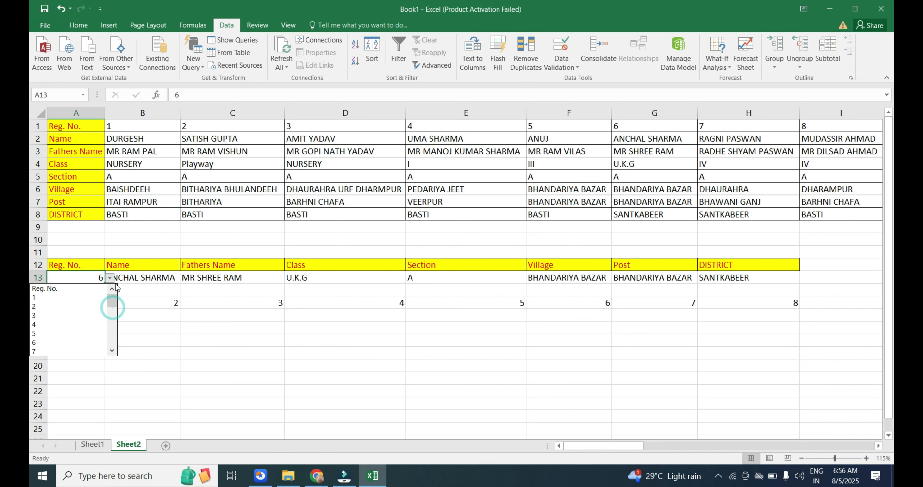
pyautogui.click(68, 315)
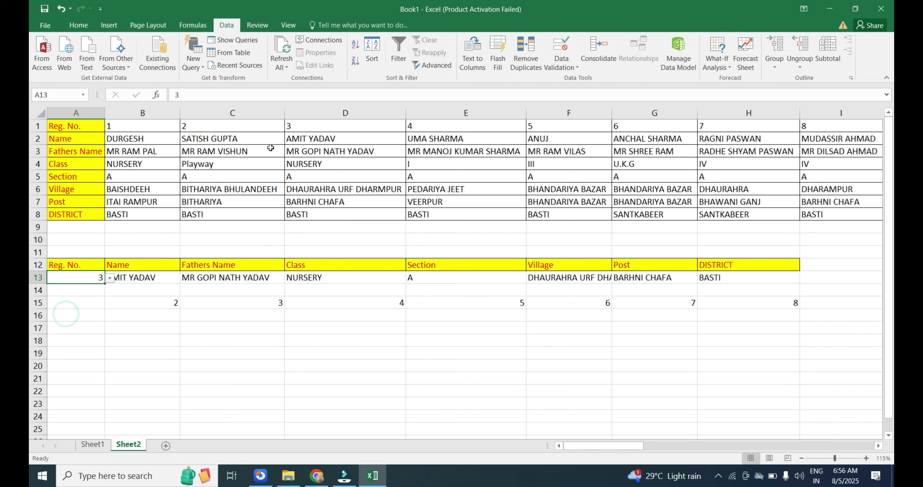
# Compare the form results with the source column for Reg. No. 3 and autofit column F to show the full village.
pyautogui.click(327, 114)
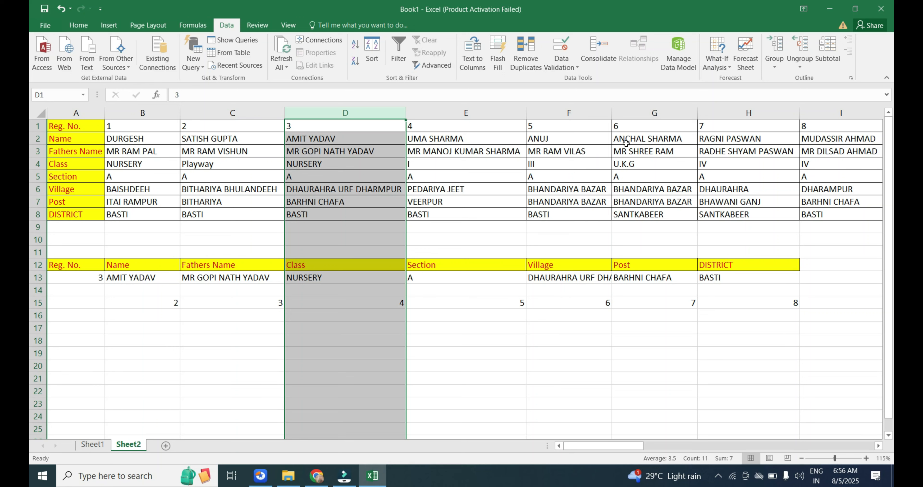
pyautogui.click(607, 112)
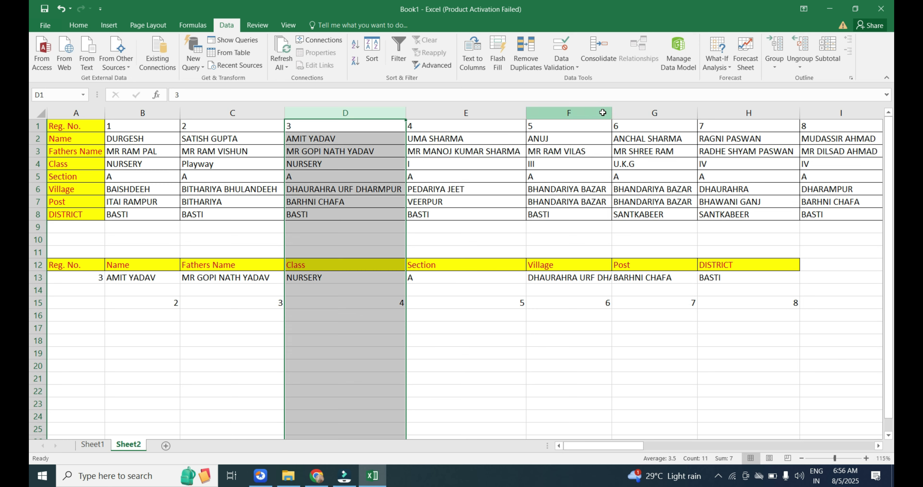
pyautogui.doubleClick(611, 113)
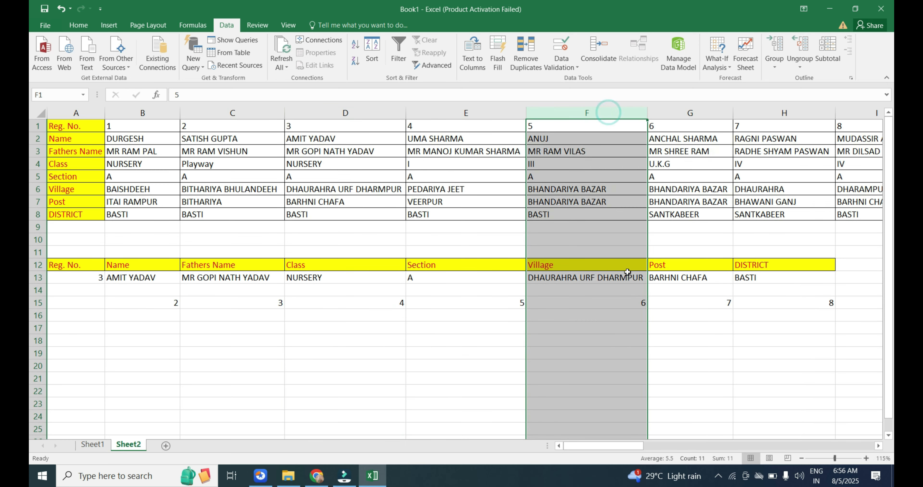
pyautogui.click(334, 114)
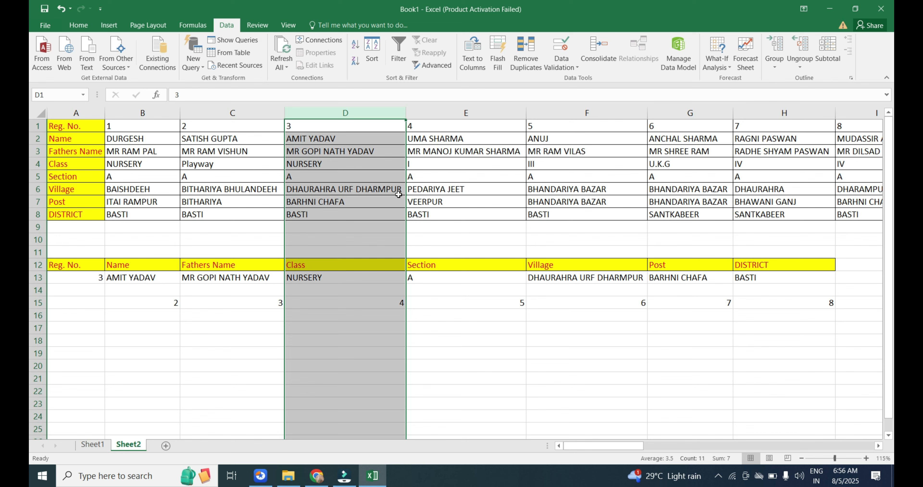
pyautogui.click(542, 314)
# Examine the form's header row 12, the Name lookup cells and the COLUMN formula in B15.
pyautogui.scroll(-3, 423, 315)
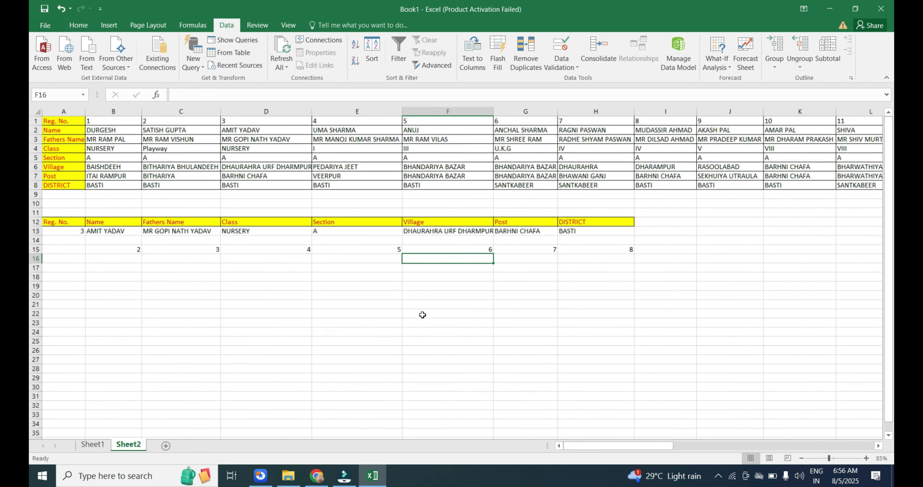
pyautogui.moveTo(256, 266); pyautogui.dragTo(57, 256)
pyautogui.moveTo(44, 203); pyautogui.dragTo(491, 203)
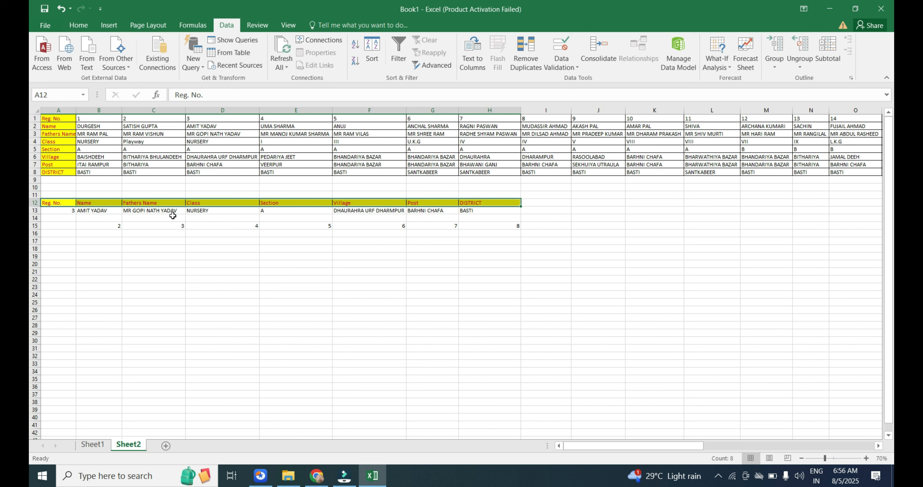
pyautogui.click(107, 212)
pyautogui.click(102, 217)
pyautogui.click(101, 211)
pyautogui.click(101, 205)
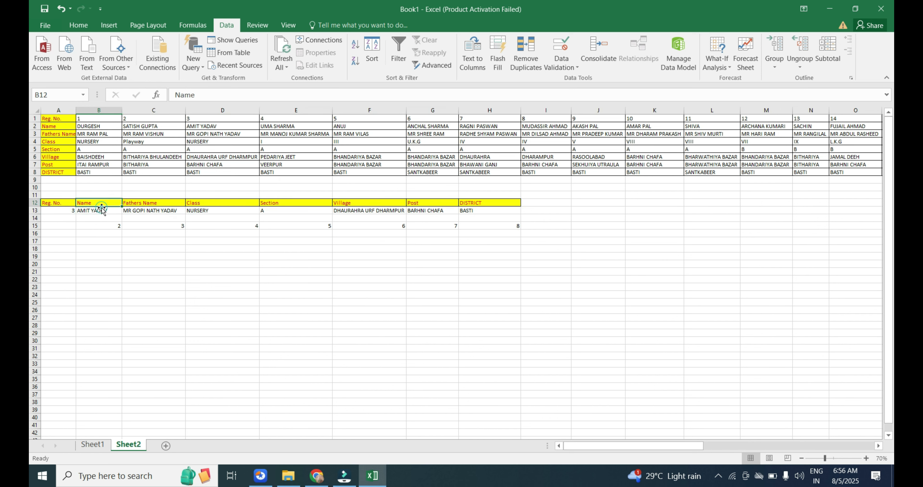
pyautogui.click(113, 228)
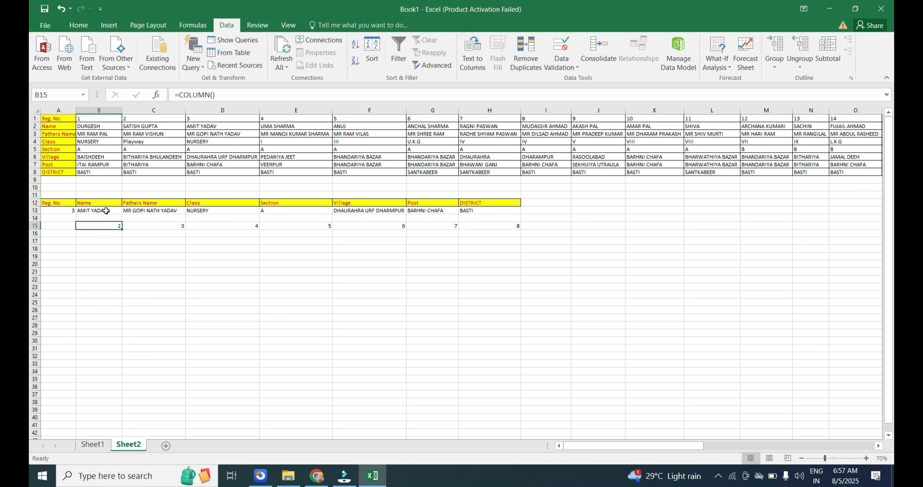
# Try moving the Reg. No. header from A12 onto D12 and undo the move.
pyautogui.click(61, 212)
pyautogui.click(61, 205)
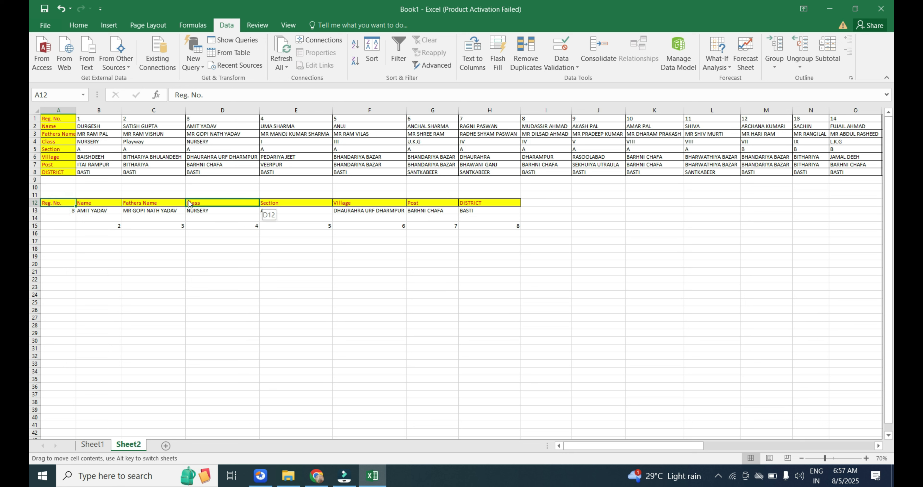
pyautogui.click(189, 203)
pyautogui.click(54, 202)
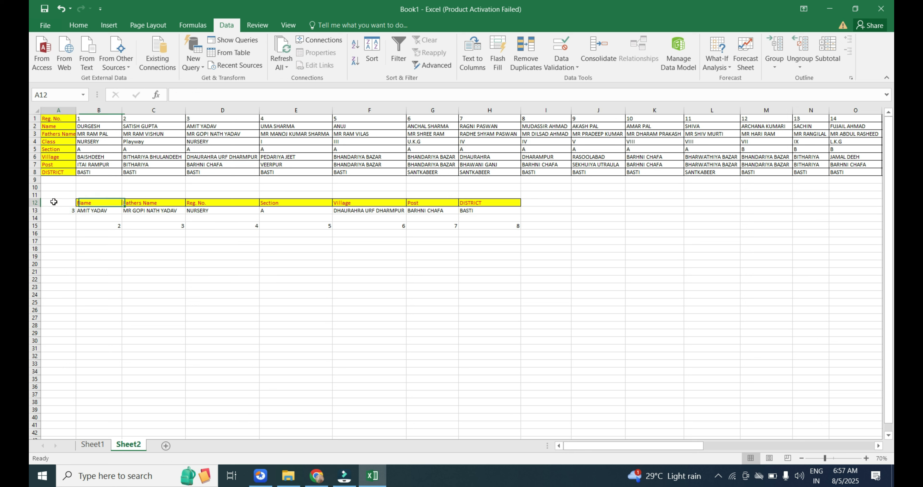
pyautogui.click(95, 215)
pyautogui.click(98, 235)
pyautogui.hotkey('ctrl', 'z')
pyautogui.click(100, 234)
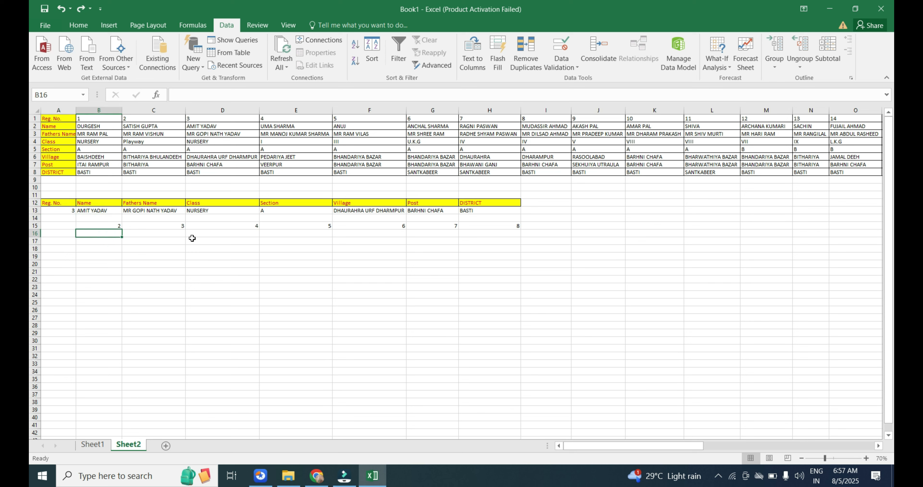
# Copy the headings in A1:A8 and paste them transposed as a header row starting at C23.
pyautogui.moveTo(67, 121); pyautogui.dragTo(69, 172)
pyautogui.hotkey('ctrl', 'c')
pyautogui.click(176, 287)
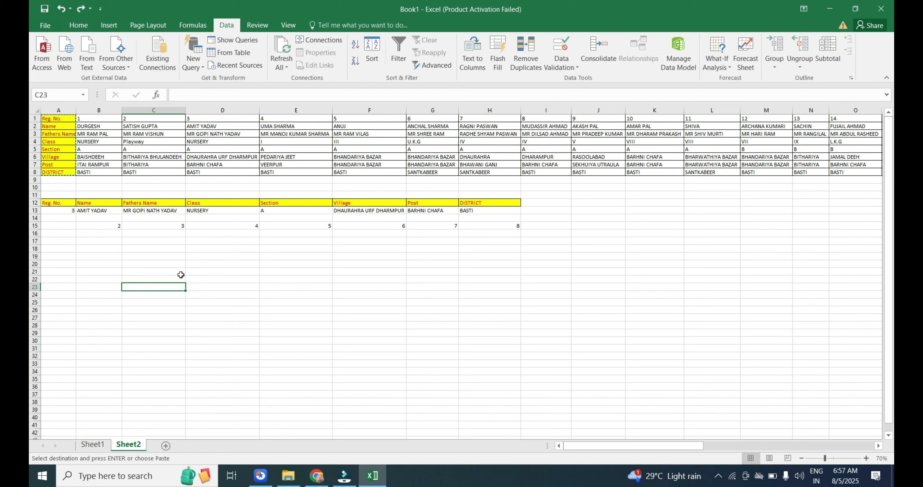
pyautogui.click(79, 24)
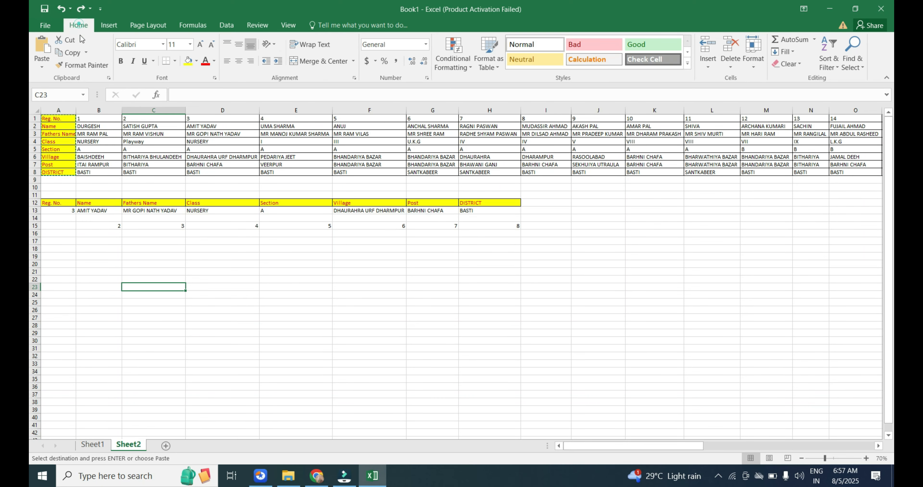
pyautogui.click(41, 67)
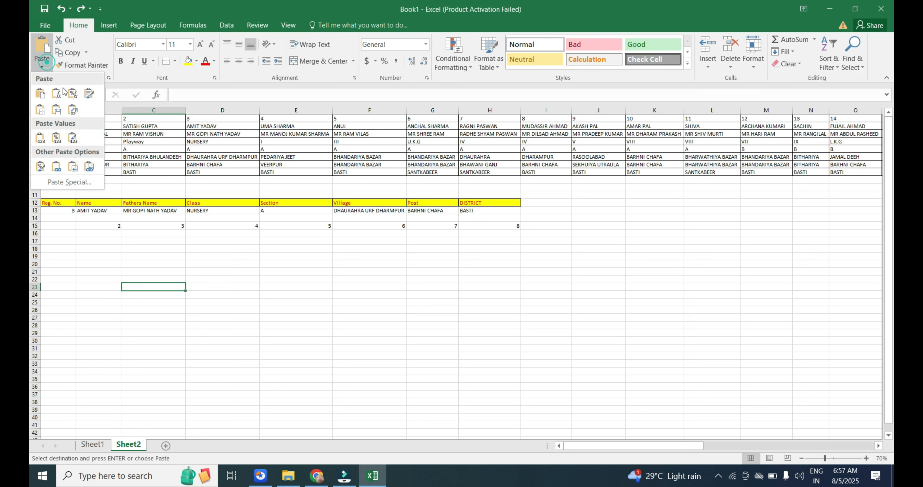
pyautogui.click(75, 114)
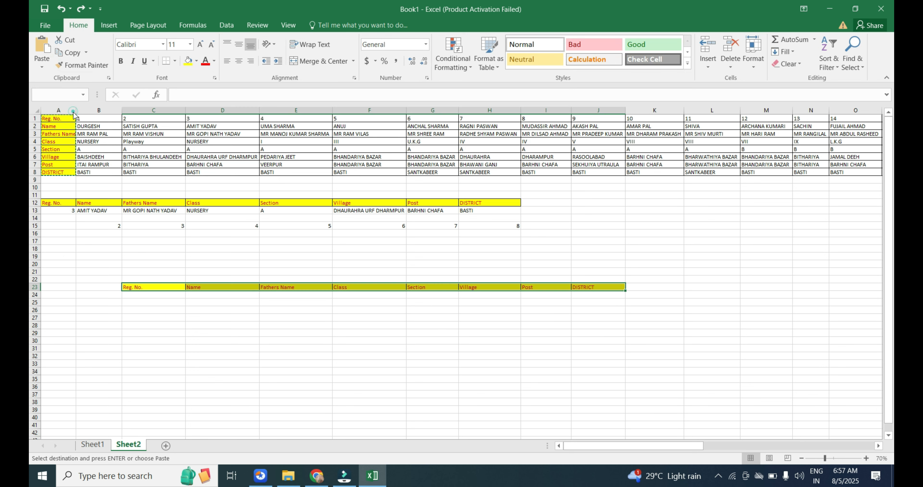
pyautogui.click(150, 296)
pyautogui.click(468, 269)
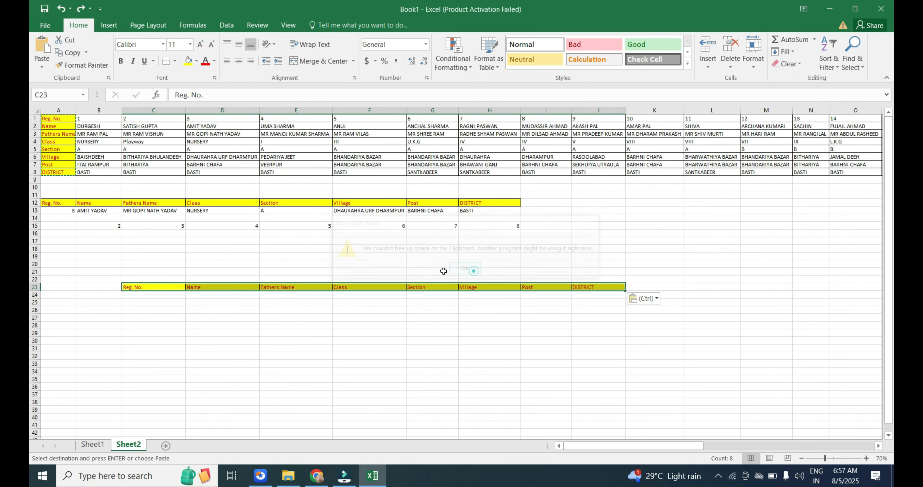
# Add a List data validation to C24 with the source =$1:$1.
pyautogui.click(160, 296)
pyautogui.click(160, 294)
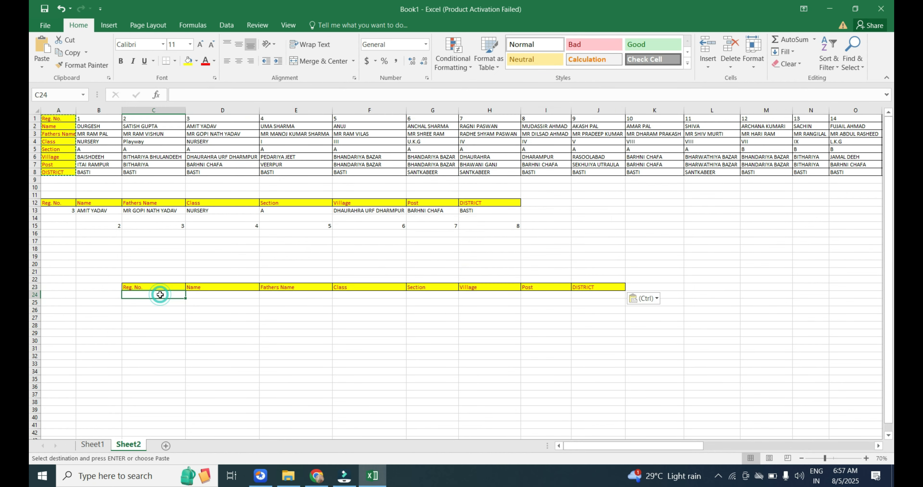
pyautogui.scroll(3, 160, 294)
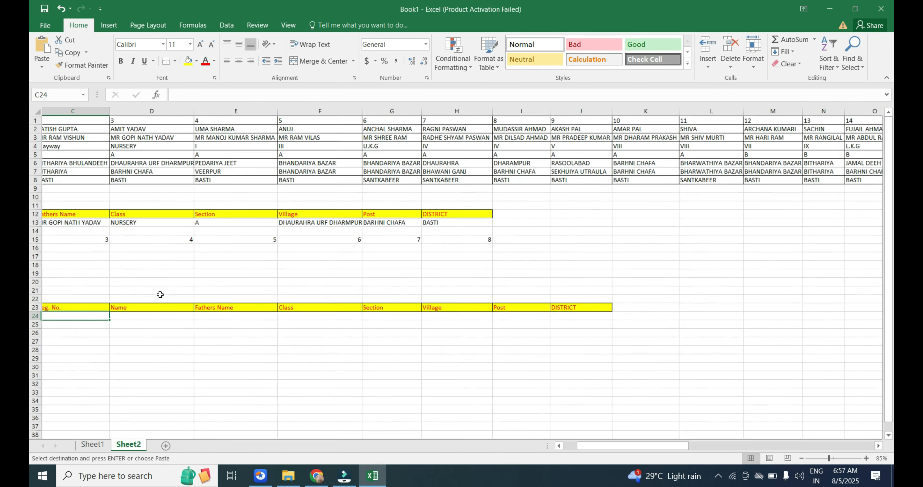
pyautogui.moveTo(217, 309)
pyautogui.mouseDown()
pyautogui.moveTo(177, 309)
pyautogui.moveTo(223, 308)
pyautogui.mouseUp()
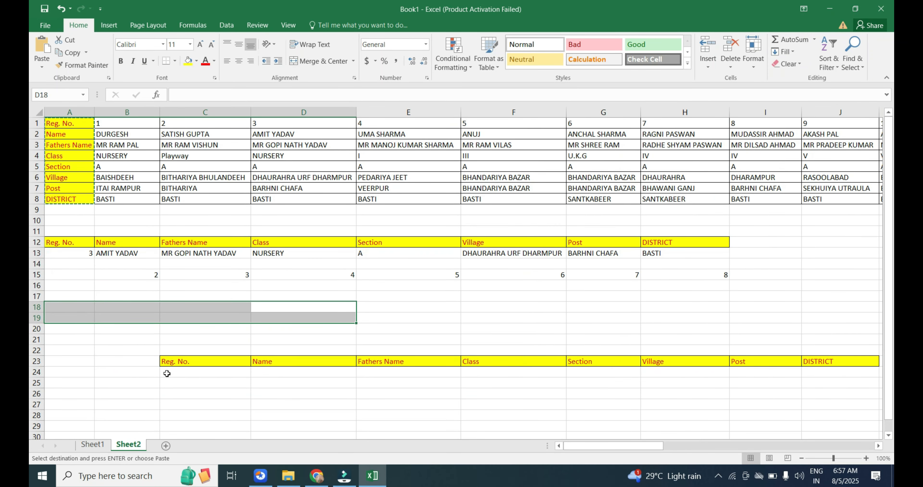
pyautogui.click(215, 370)
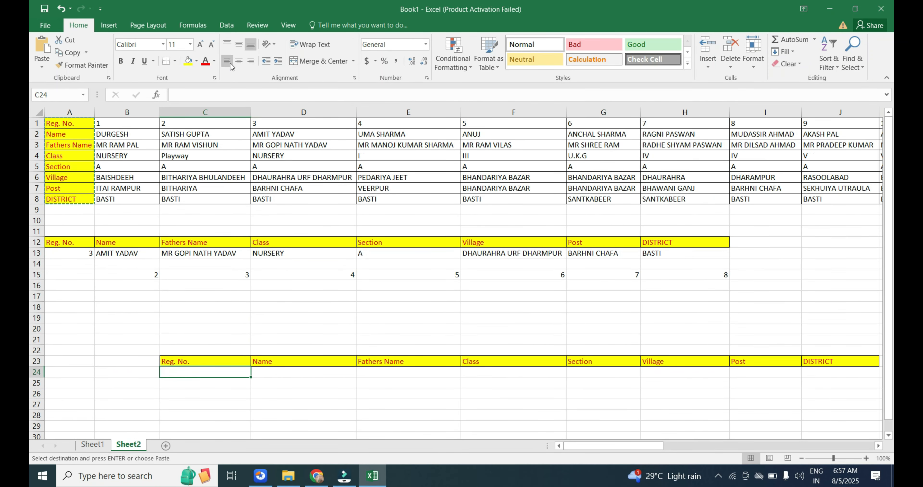
pyautogui.click(228, 28)
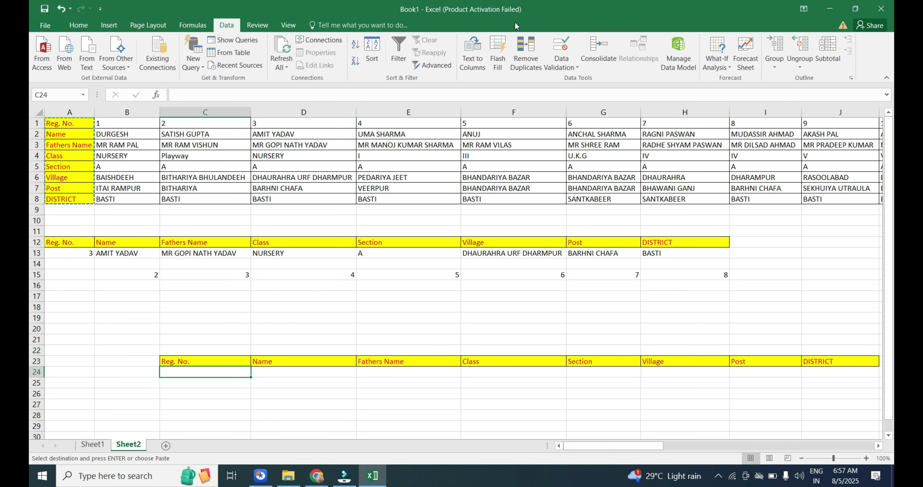
pyautogui.click(563, 49)
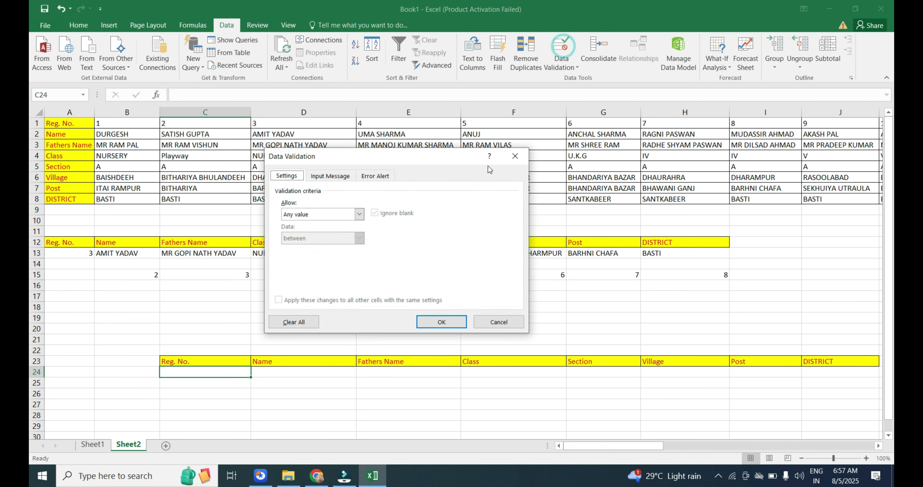
pyautogui.click(358, 214)
pyautogui.click(300, 251)
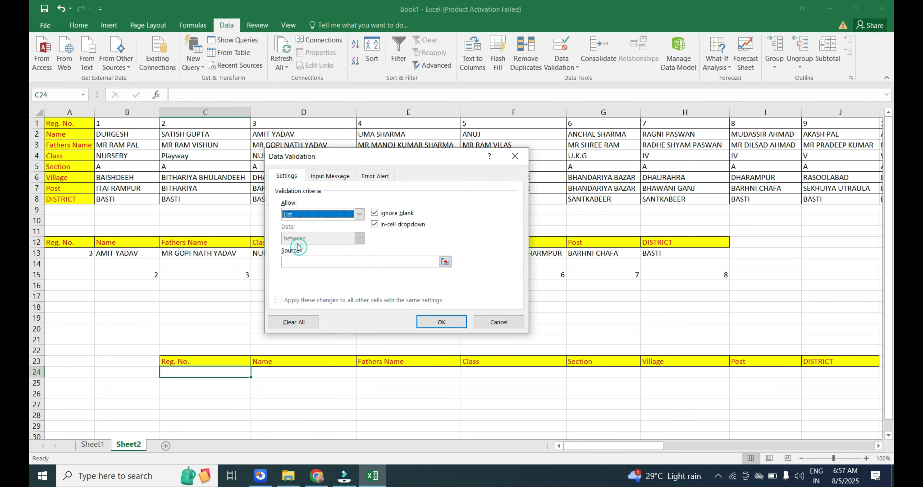
pyautogui.click(300, 261)
pyautogui.click(37, 123)
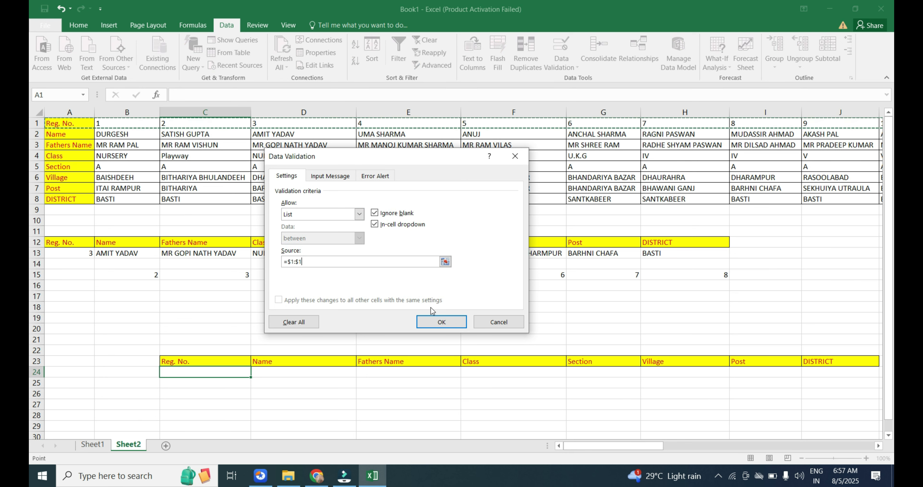
pyautogui.click(432, 321)
# Try the Reg. No. entry from C24's validation list and set the cell to 3.
pyautogui.click(255, 372)
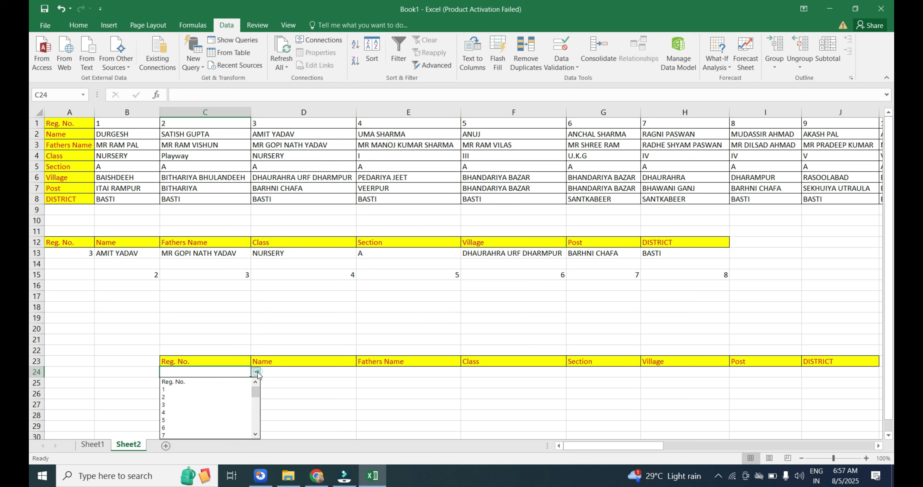
pyautogui.click(221, 383)
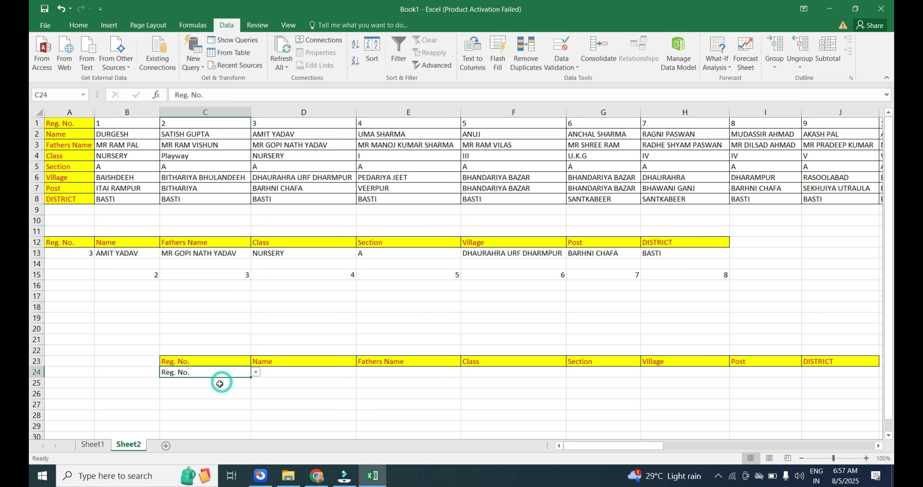
pyautogui.click(256, 372)
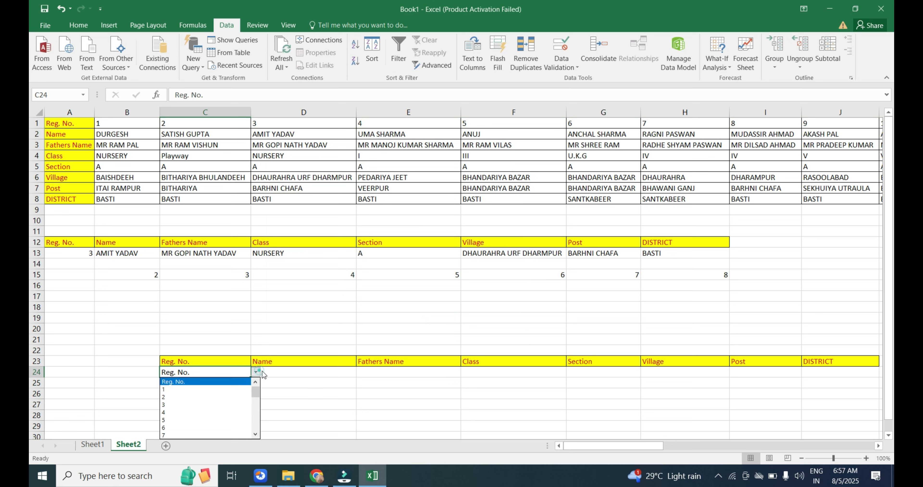
pyautogui.click(236, 404)
pyautogui.click(255, 372)
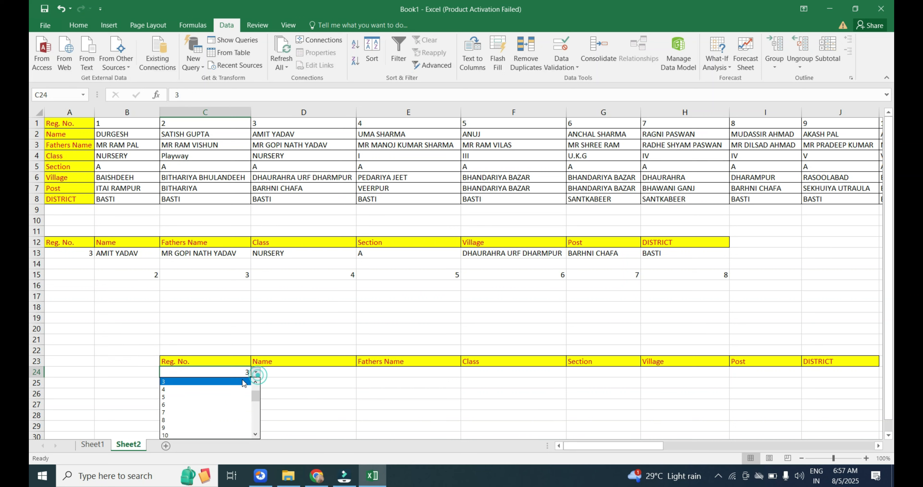
# Begin an HLOOKUP formula in D24 with the absolute reference $C$24 as its lookup value.
pyautogui.click(294, 371)
pyautogui.doubleClick(298, 372)
pyautogui.write('=')
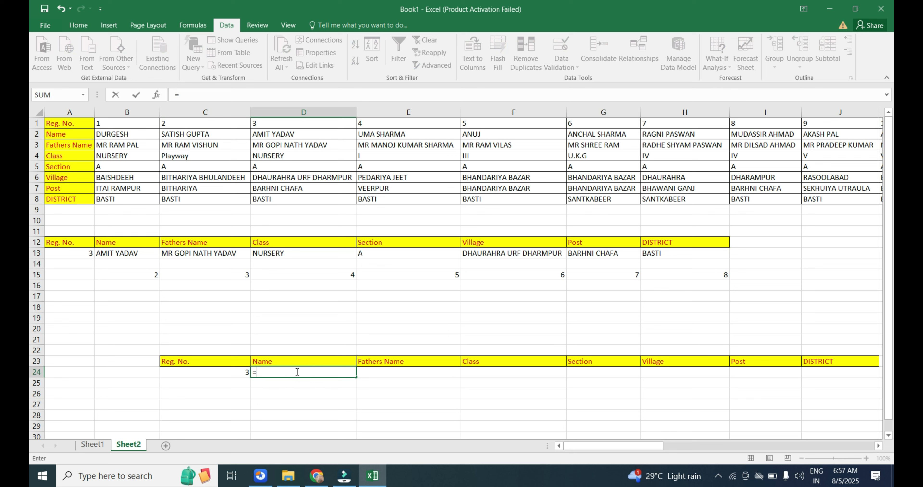
pyautogui.write('HLOOKUP(')
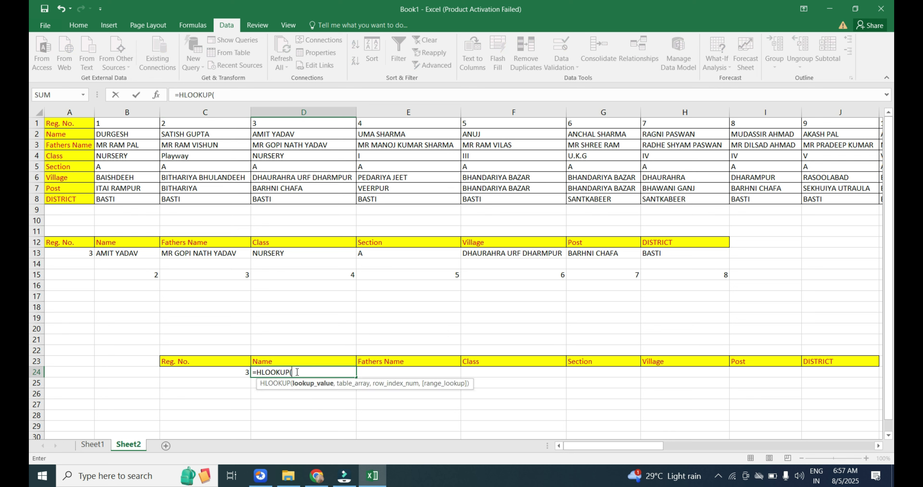
pyautogui.click(227, 375)
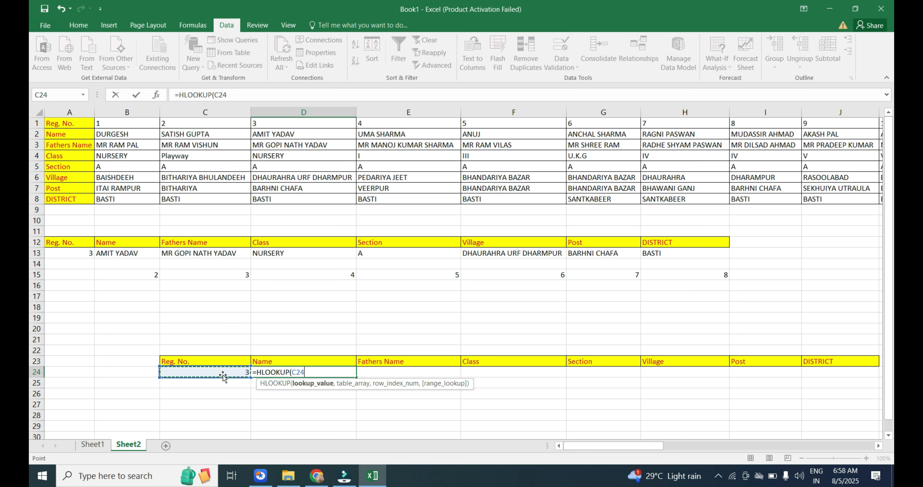
pyautogui.write(',')
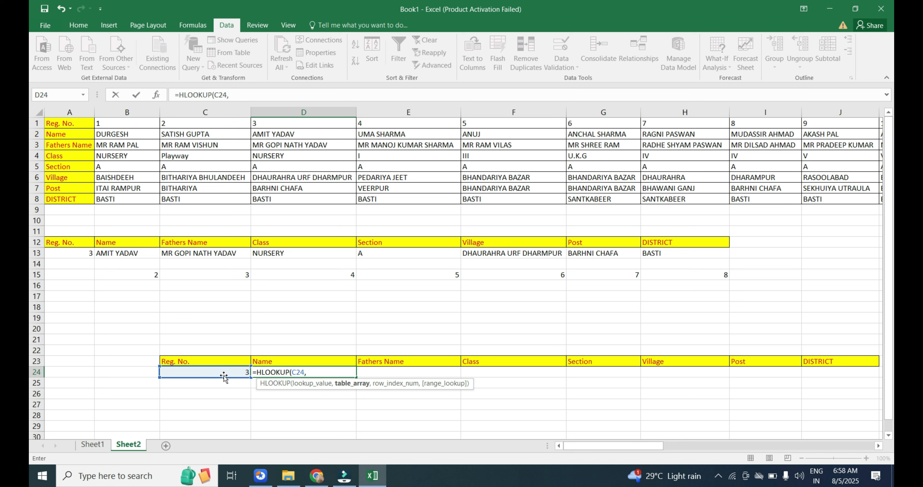
pyautogui.click(318, 384)
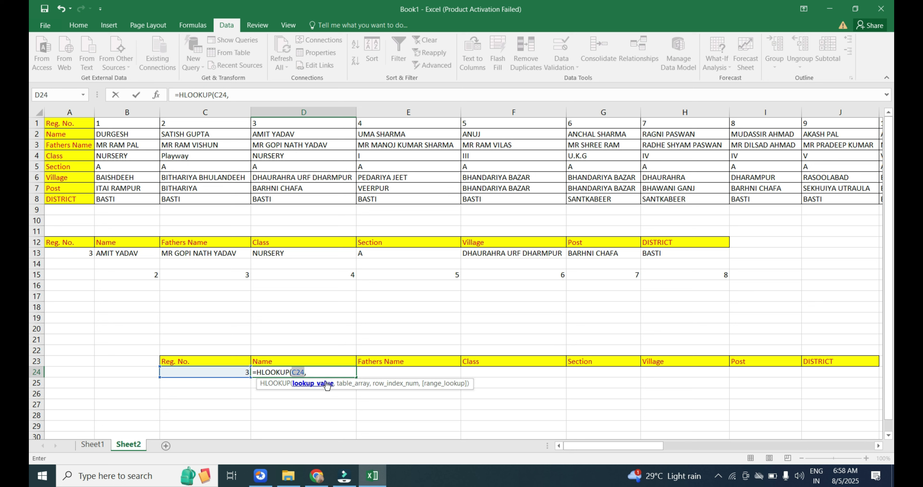
pyautogui.press('F4')
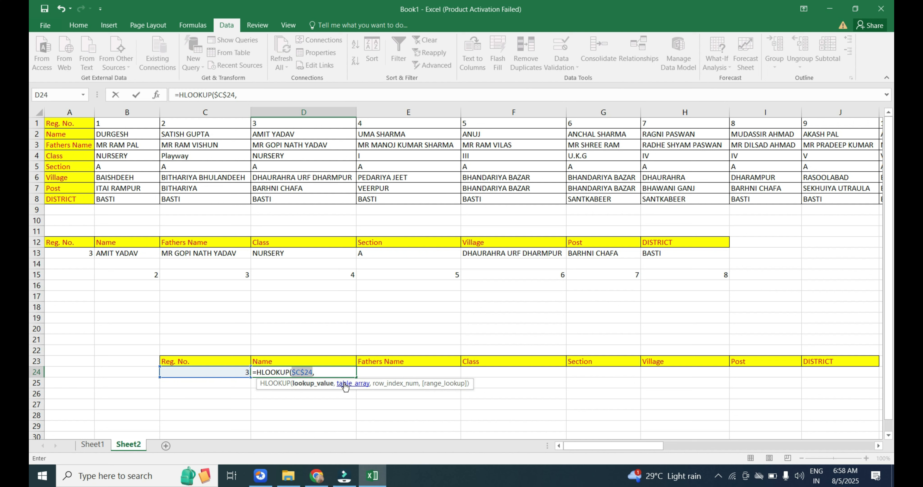
# Complete the HLOOKUP in D24 with table array SHEET, row index COLUMN()-2 and match type 0.
pyautogui.click(328, 371)
pyautogui.write('SHEE')
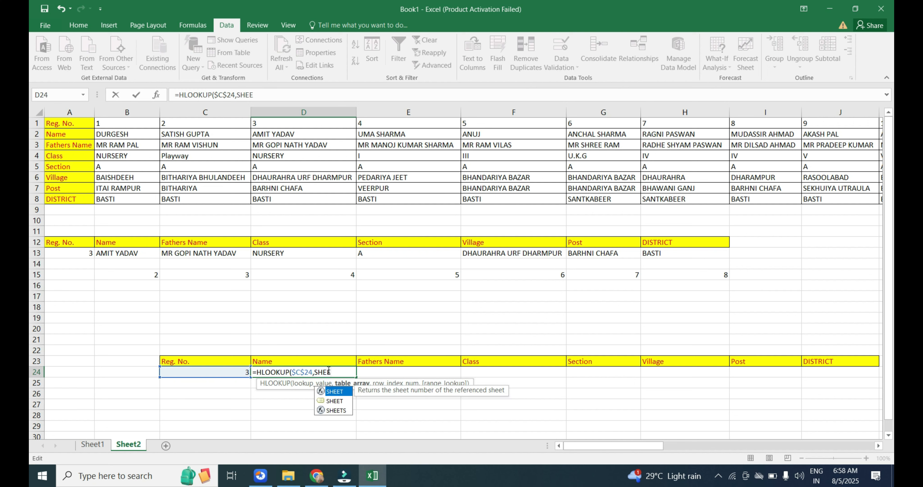
pyautogui.press('Down')
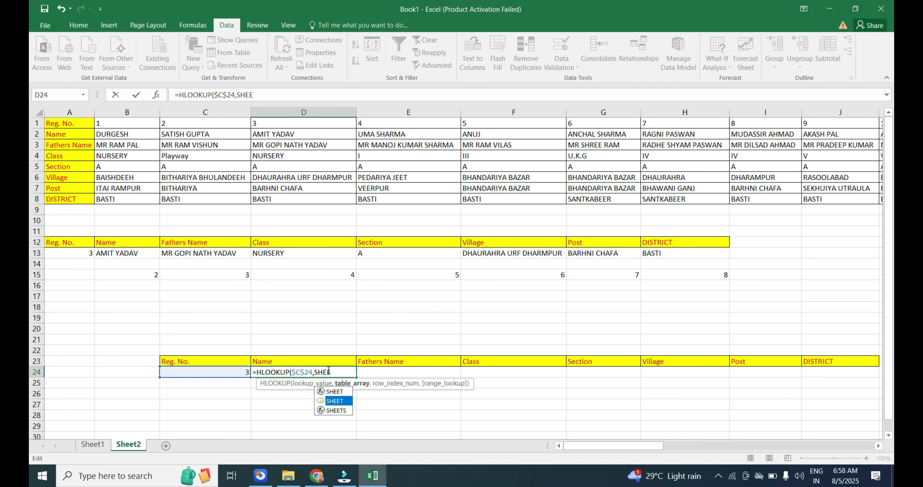
pyautogui.press('Tab')
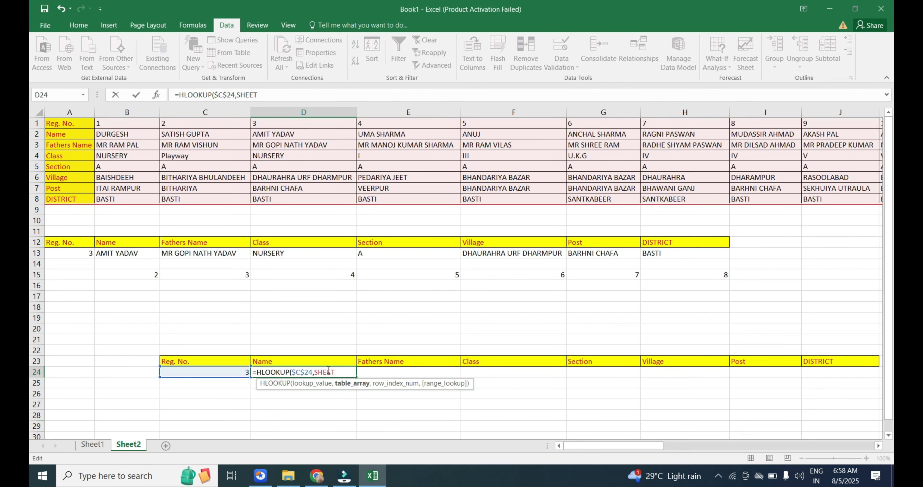
pyautogui.write(',')
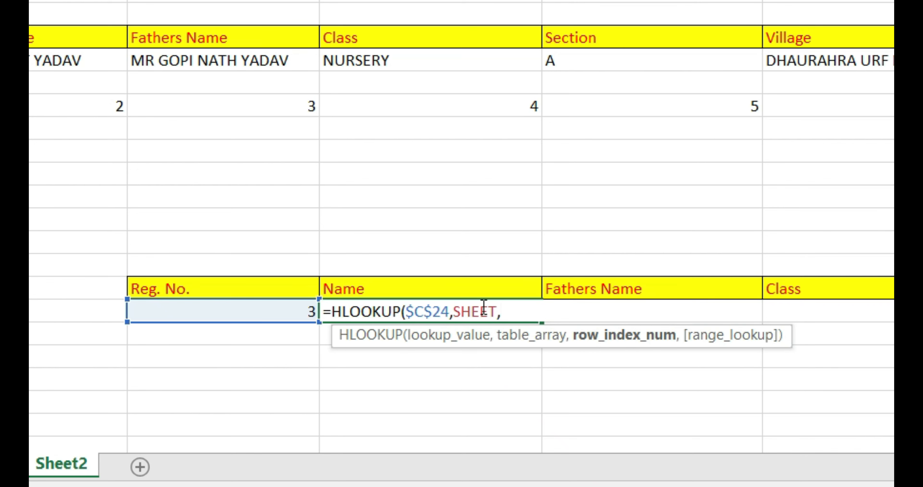
pyautogui.write('COLU')
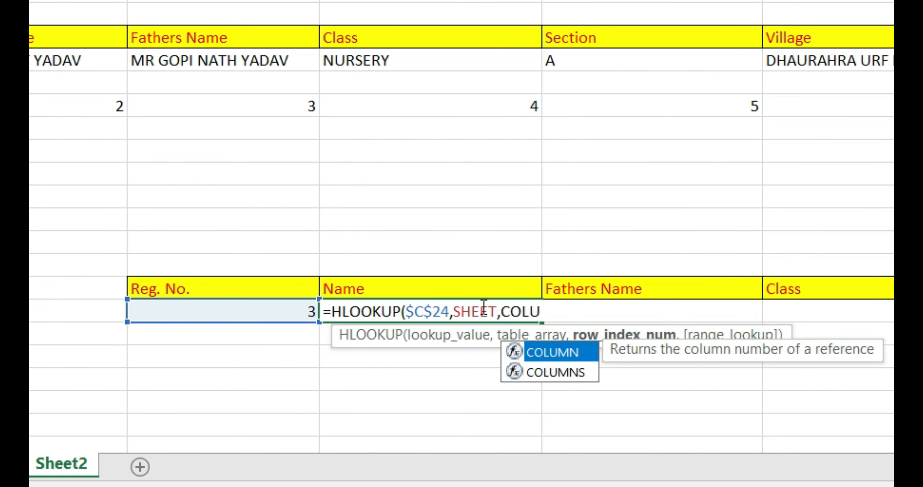
pyautogui.press('Tab')
pyautogui.write(')')
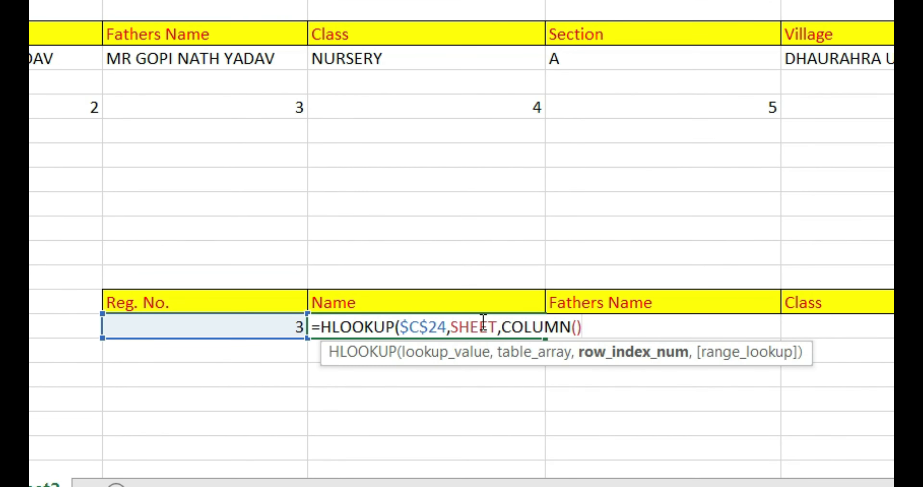
pyautogui.write('-2,')
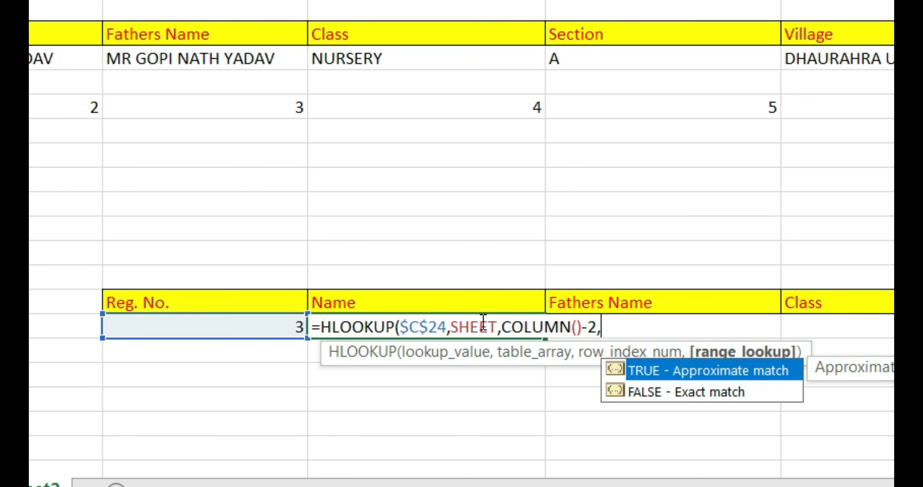
pyautogui.write('0)')
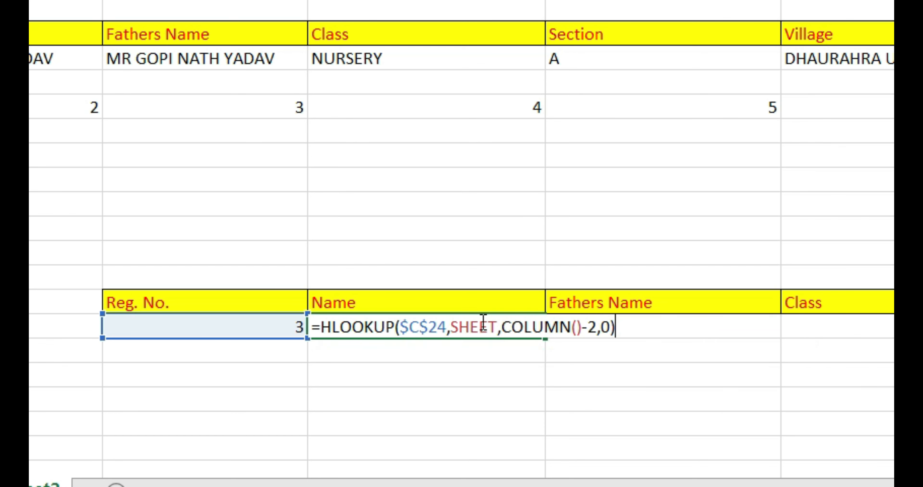
pyautogui.press('Return')
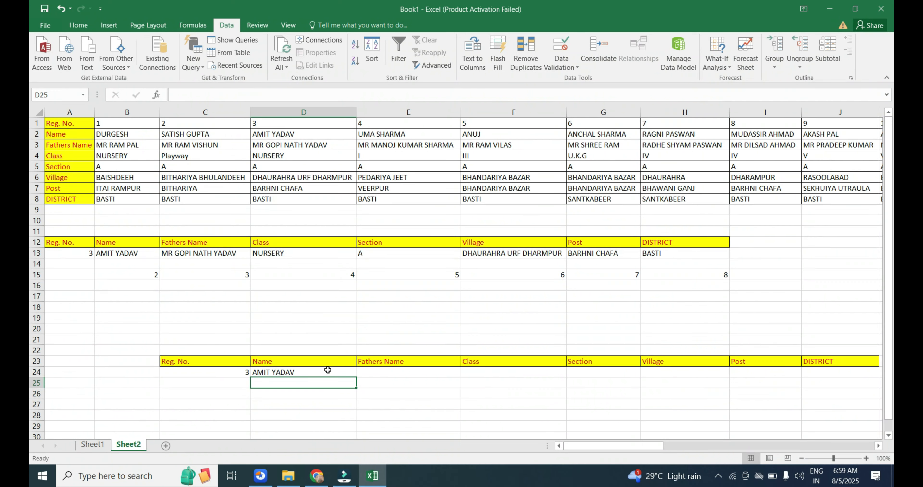
pyautogui.click(328, 370)
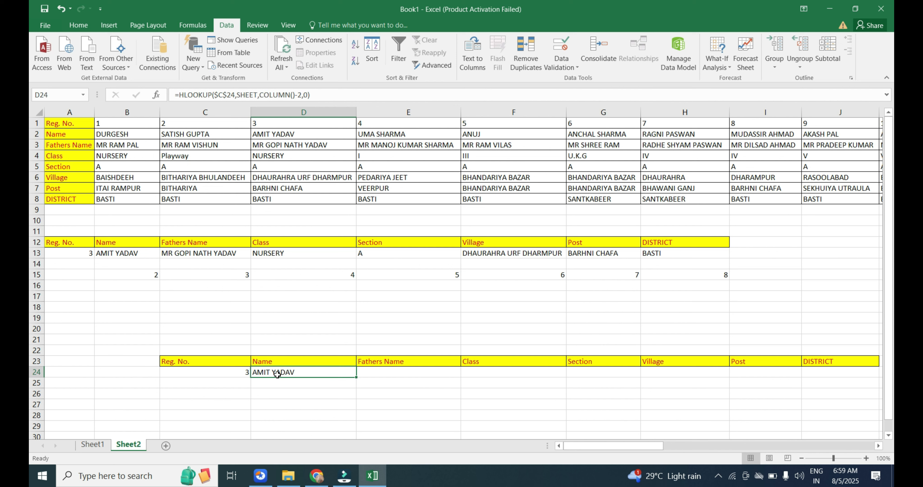
pyautogui.press('Return')
# Enter the helper formula =COLUMN() in D27.
pyautogui.click(313, 403)
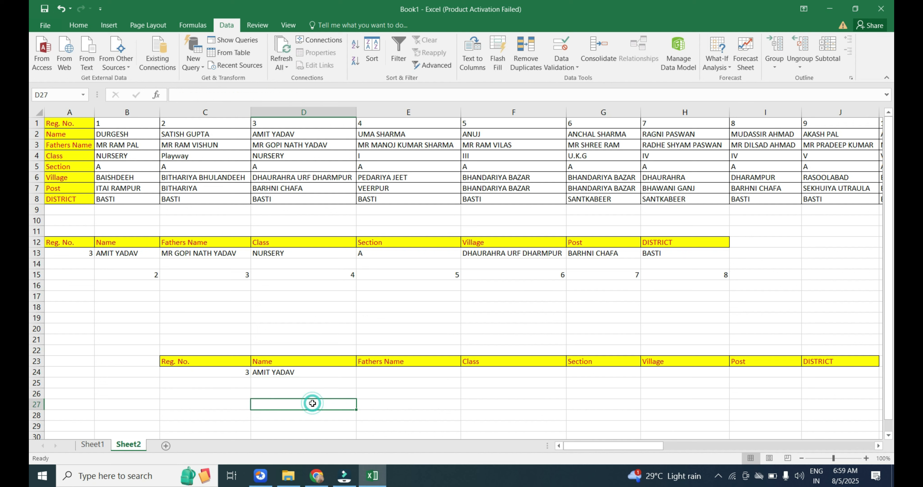
pyautogui.write('=COLU')
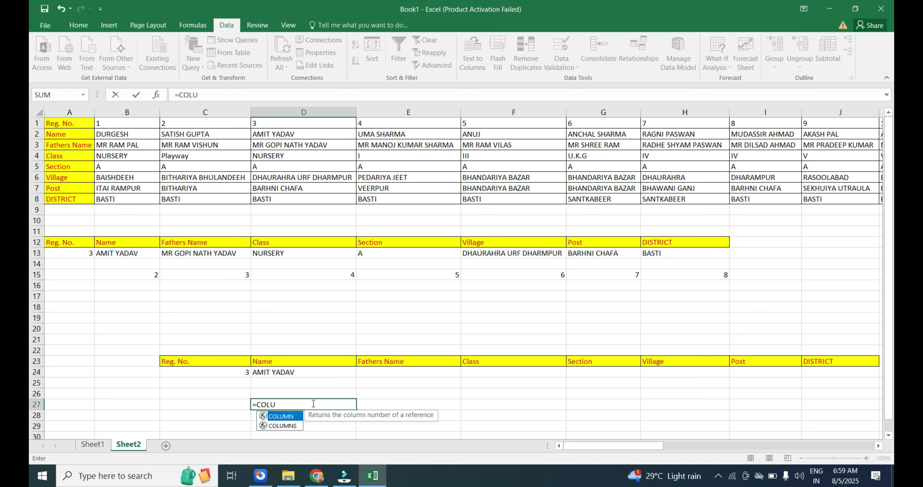
pyautogui.press('Tab')
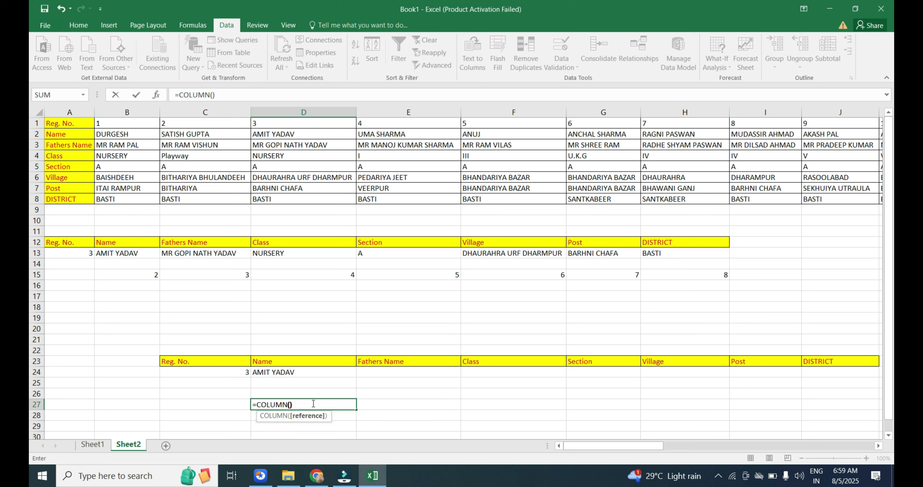
pyautogui.write(')')
pyautogui.press('Return')
pyautogui.click(327, 404)
pyautogui.click(330, 422)
# Review the COLUMN()-2 part of the D24 formula and fill D27's formula across to J27.
pyautogui.click(275, 374)
pyautogui.doubleClick(275, 373)
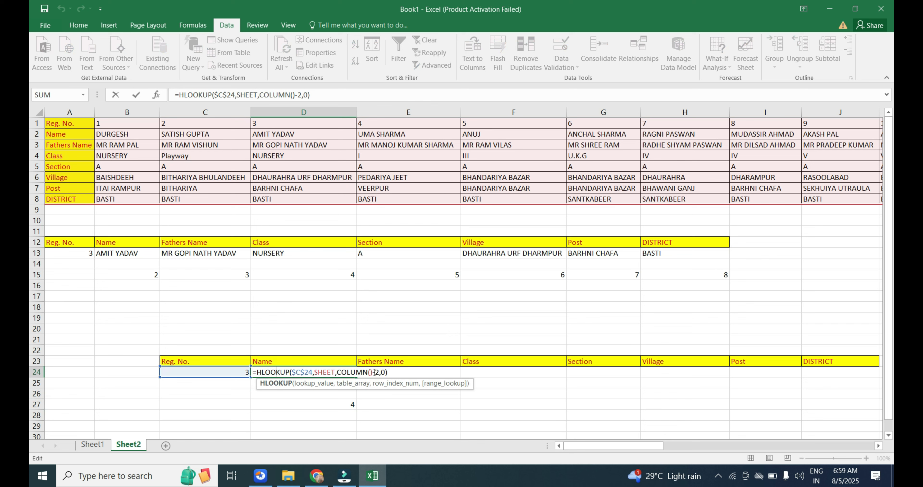
pyautogui.press('Return')
pyautogui.click(335, 403)
pyautogui.moveTo(356, 409); pyautogui.dragTo(855, 394)
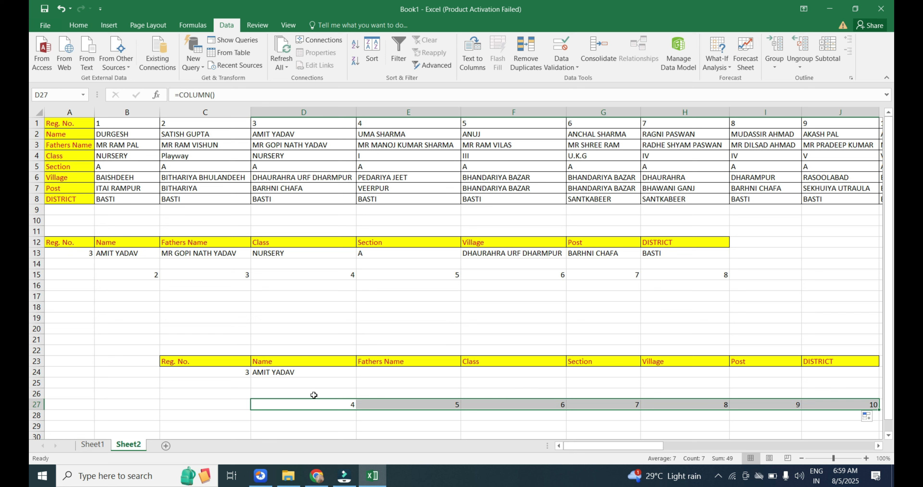
# Enter =COLUMN()-2 in D26 and fill it across to J26.
pyautogui.click(305, 392)
pyautogui.write('=')
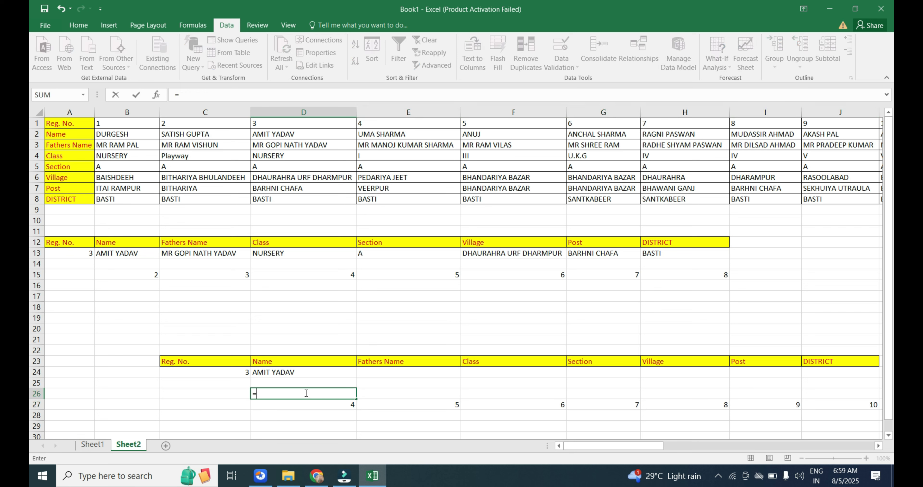
pyautogui.write('COLUMN()-2')
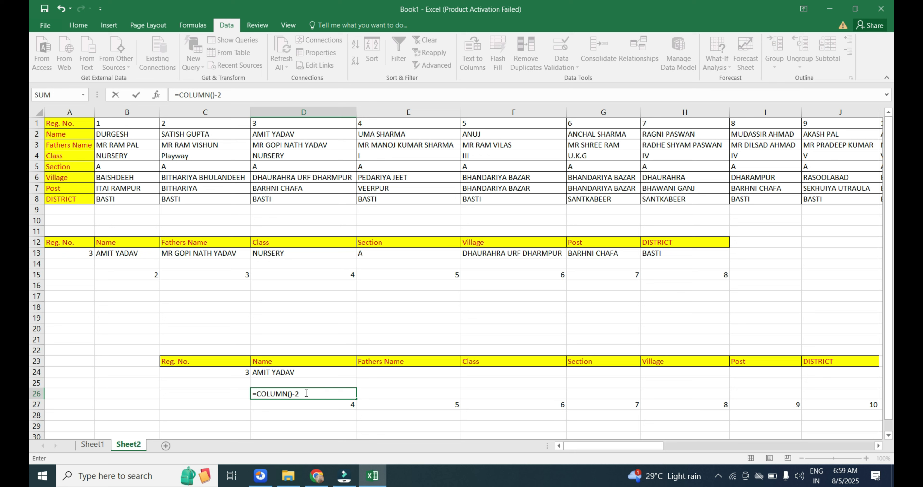
pyautogui.press('Return')
pyautogui.click(305, 394)
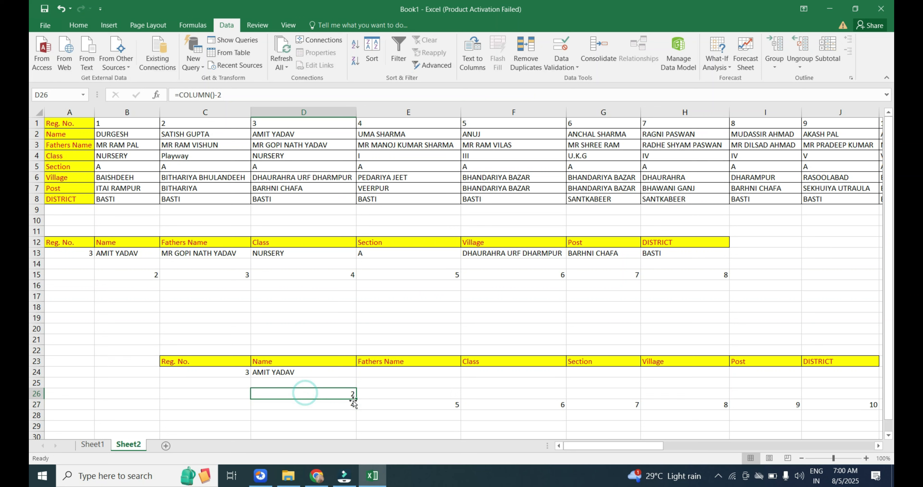
pyautogui.moveTo(356, 399); pyautogui.dragTo(850, 389)
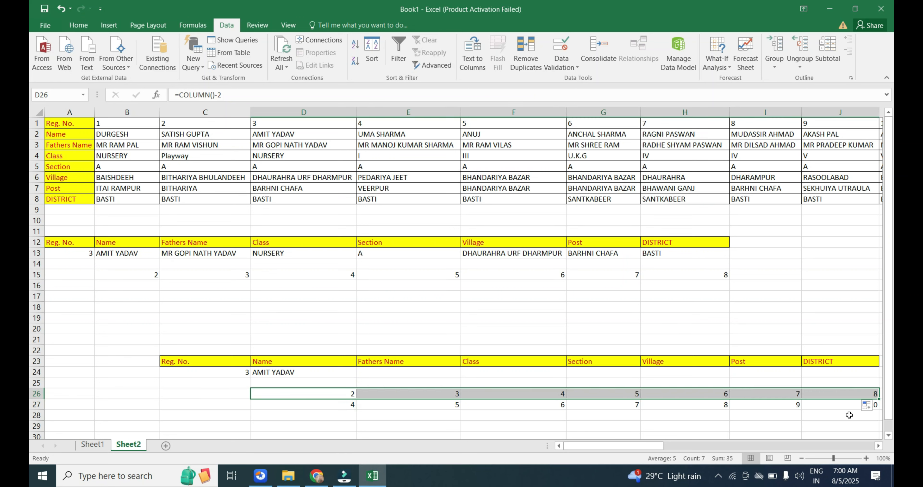
# Compare the row 26 index numbers with data rows 1 to 8 and fill the D24 HLOOKUP across to J24.
pyautogui.moveTo(849, 394); pyautogui.dragTo(214, 381)
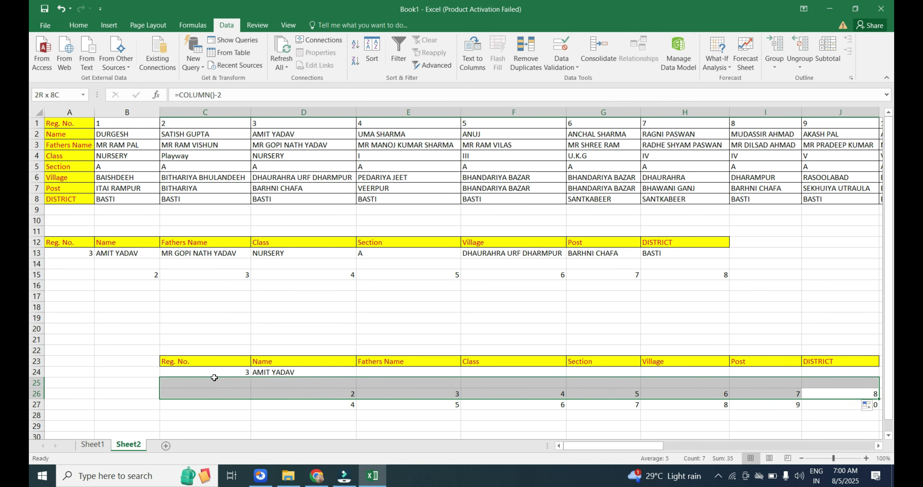
pyautogui.moveTo(39, 201); pyautogui.dragTo(40, 127)
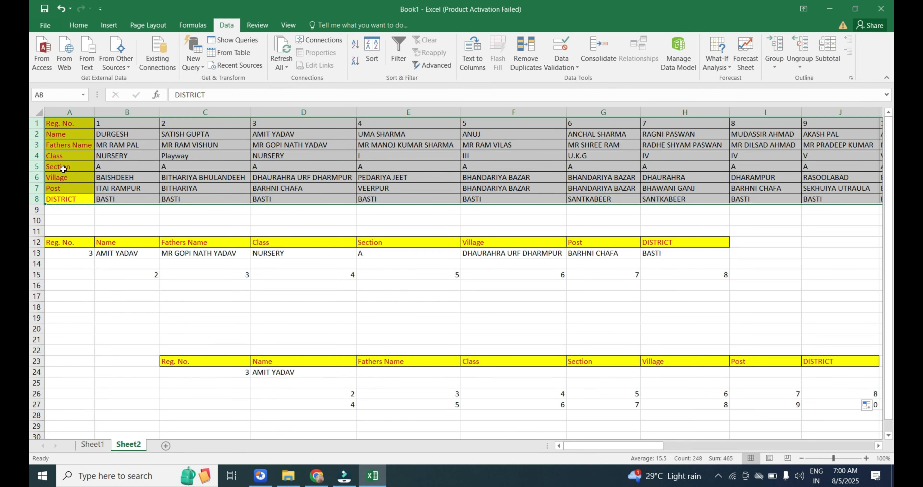
pyautogui.click(529, 386)
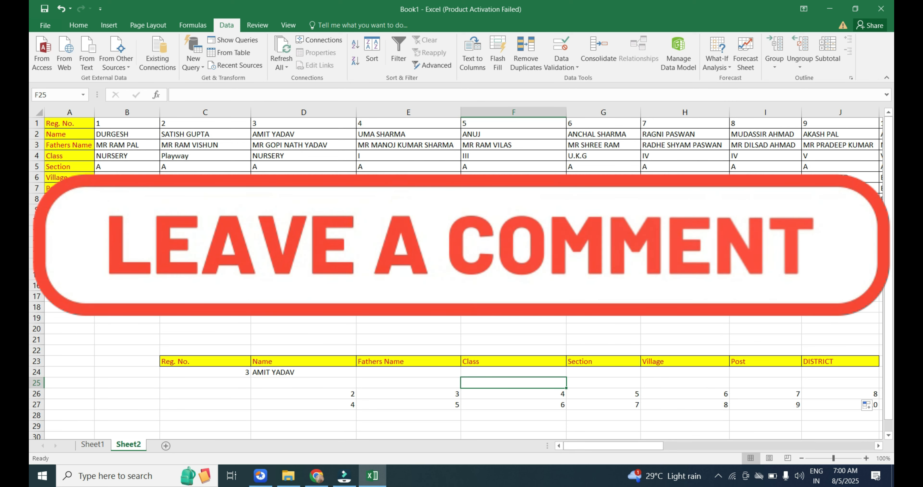
pyautogui.click(282, 374)
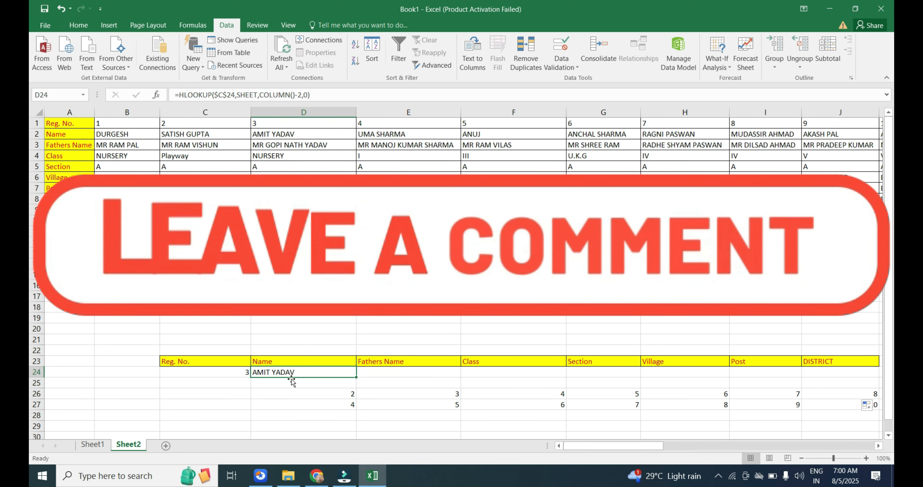
pyautogui.moveTo(356, 377); pyautogui.dragTo(854, 380)
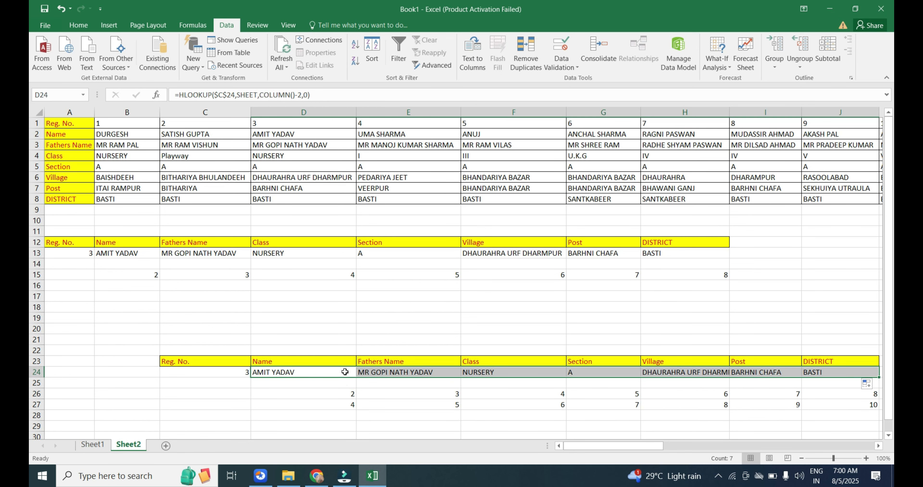
# Choose Reg. No. 8 in C24 of the second HLOOKUP form and compare the form's row with data column I.
pyautogui.click(230, 371)
pyautogui.click(255, 372)
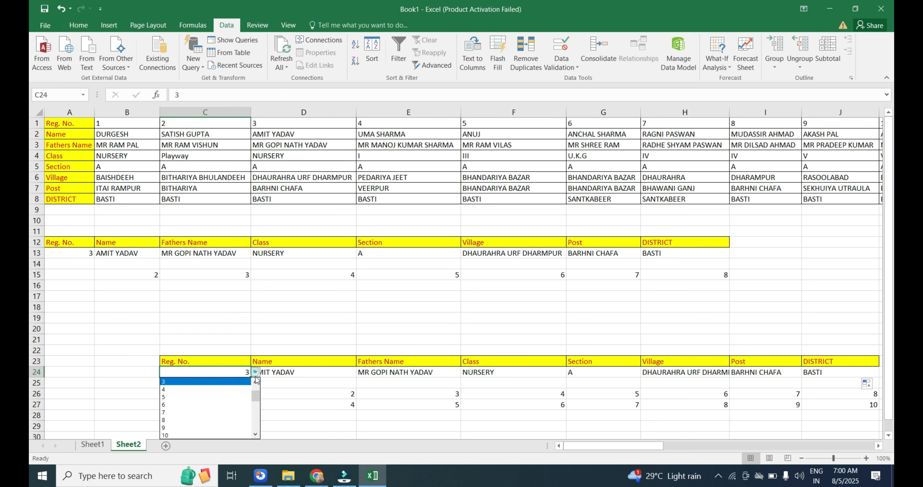
pyautogui.click(205, 420)
pyautogui.click(308, 376)
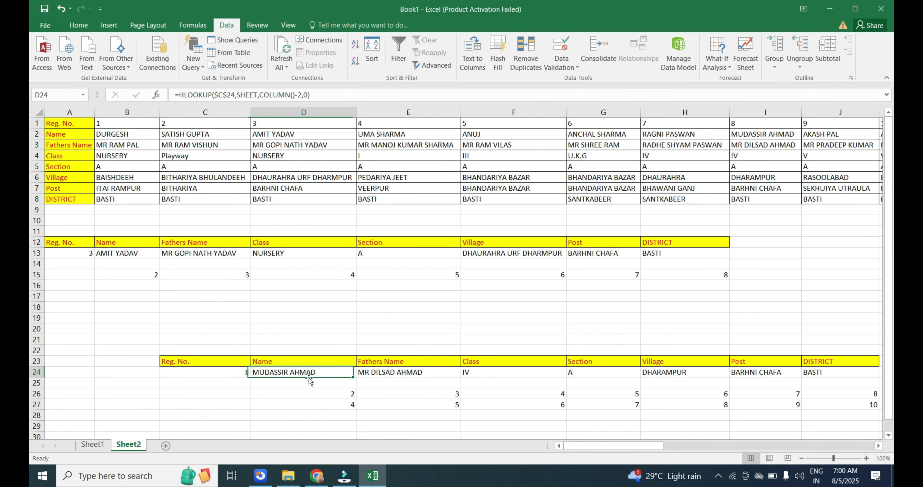
pyautogui.click(765, 112)
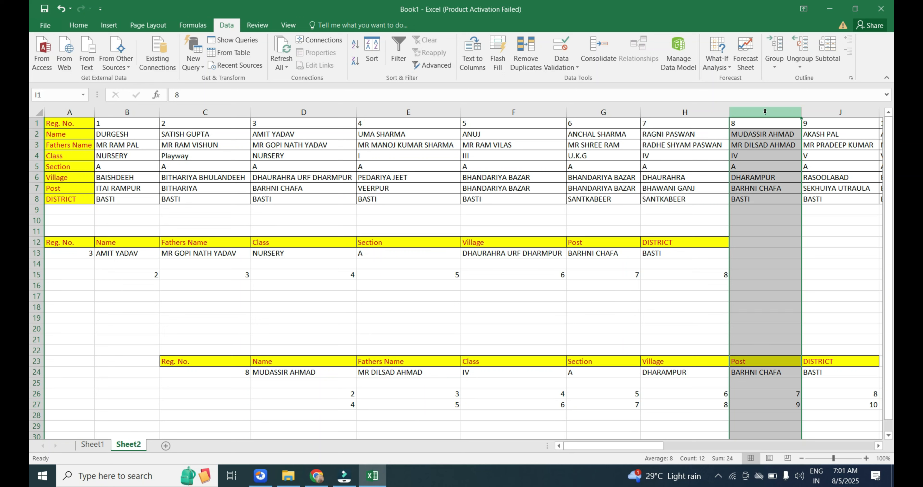
# Choose Reg. No. 30 in C24 and compare the form's row with the matching record in data column AE.
pyautogui.click(245, 372)
pyautogui.click(256, 373)
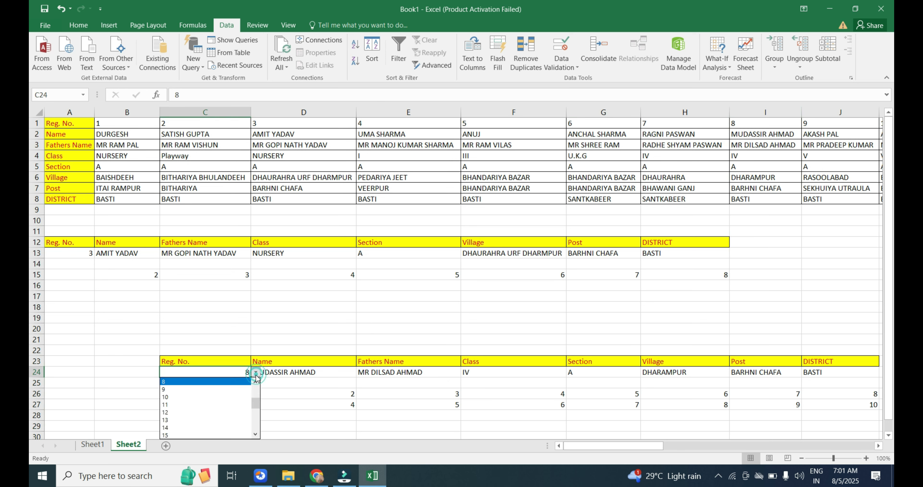
pyautogui.moveTo(259, 412); pyautogui.dragTo(253, 444)
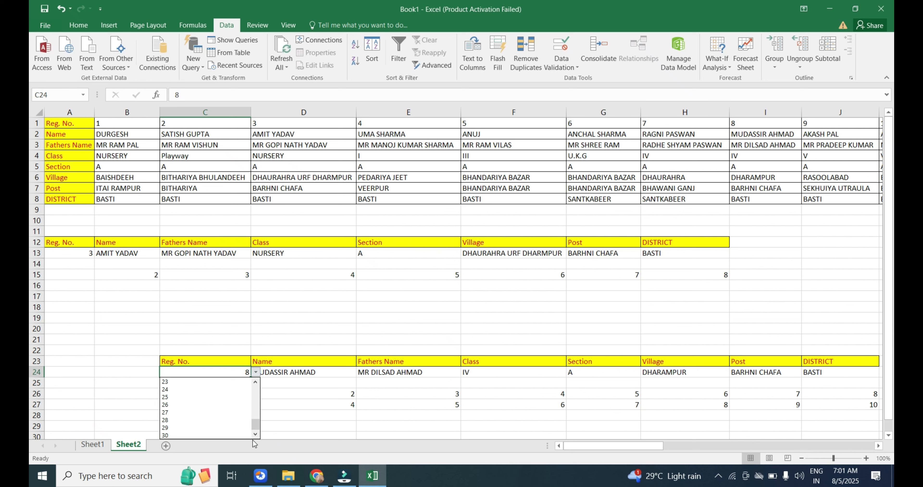
pyautogui.click(191, 431)
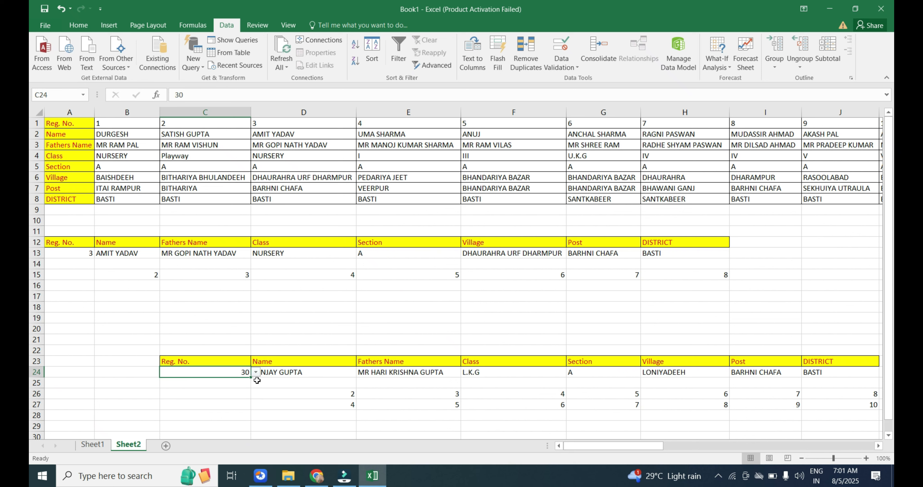
pyautogui.moveTo(596, 449); pyautogui.dragTo(808, 447)
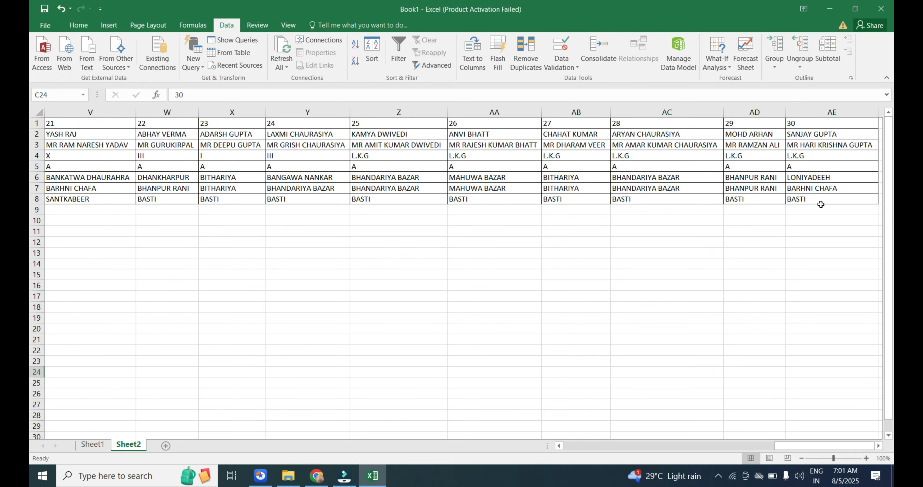
pyautogui.moveTo(810, 444); pyautogui.dragTo(589, 444)
pyautogui.click(296, 373)
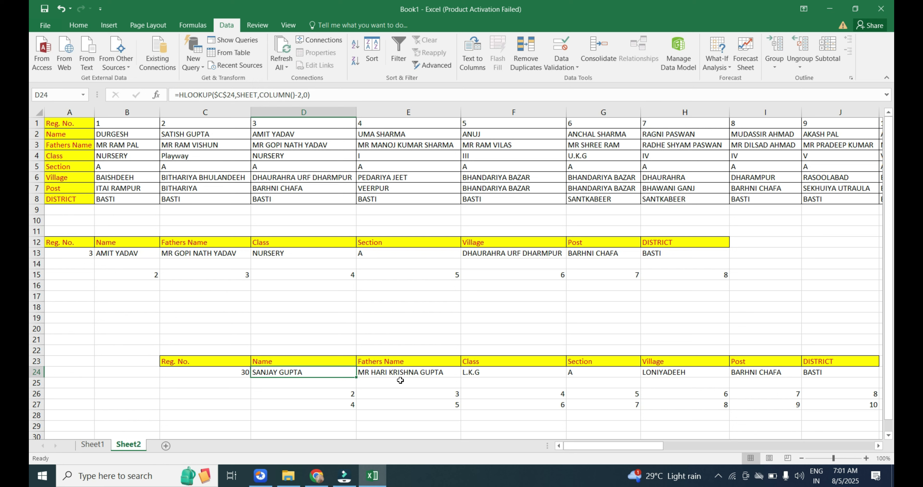
# Correct the header in E23 to "Father's Name".
pyautogui.doubleClick(381, 361)
pyautogui.write("'")
pyautogui.hotkey('ctrl', 'Return')
pyautogui.click(448, 328)
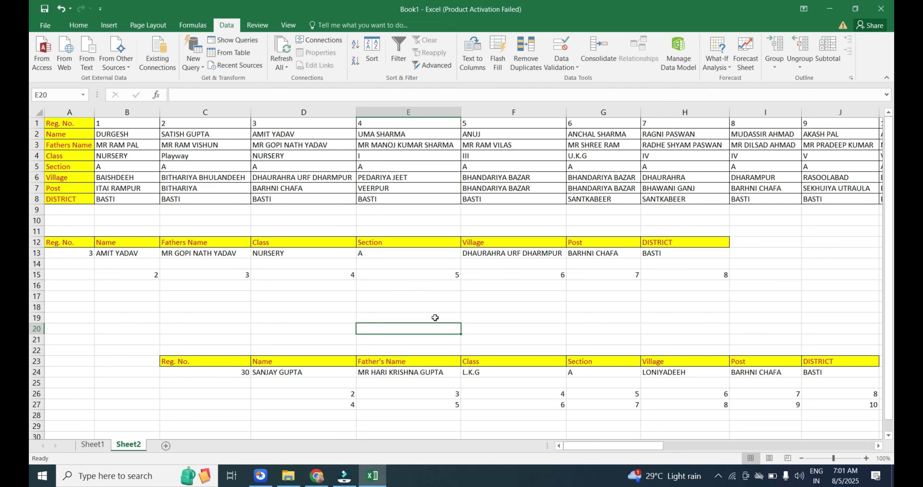
pyautogui.click(367, 361)
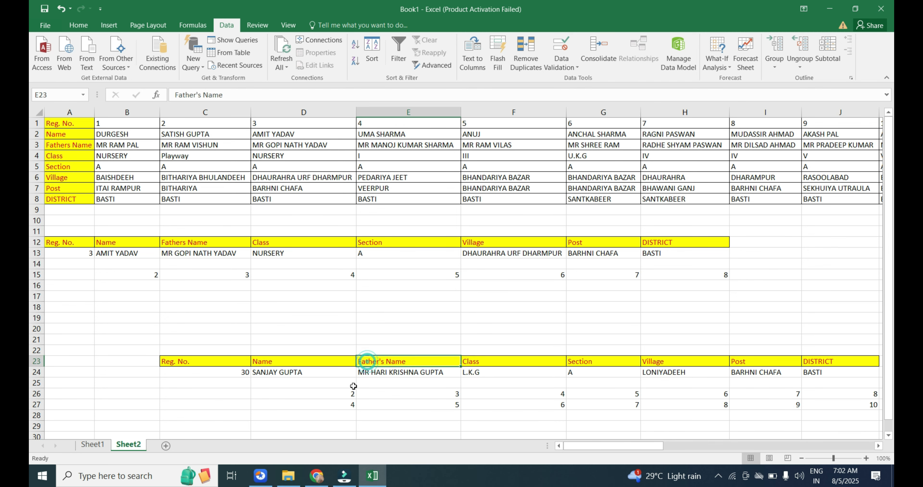
pyautogui.scroll(-1, 354, 386)
pyautogui.scroll(2, 355, 388)
pyautogui.scroll(-3, 355, 390)
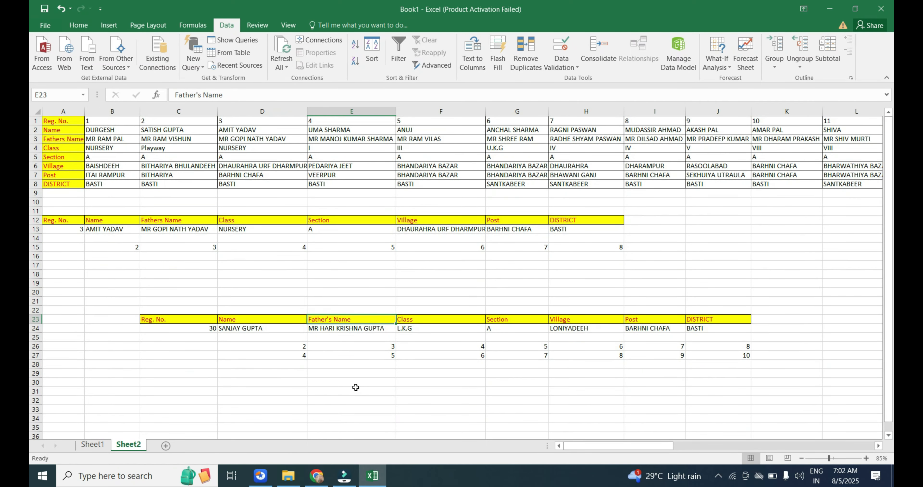
pyautogui.scroll(1, 356, 388)
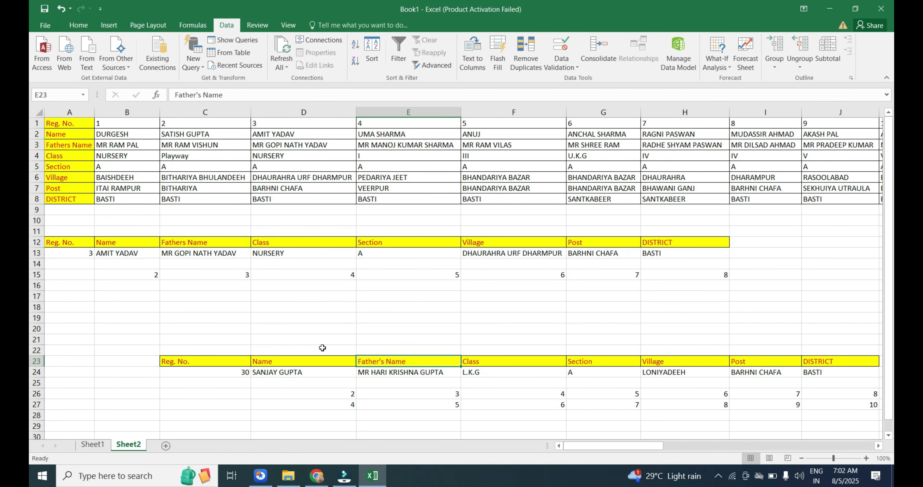
# Choose Reg. No. 4 in C24 and compare the form's row with data column E.
pyautogui.click(212, 368)
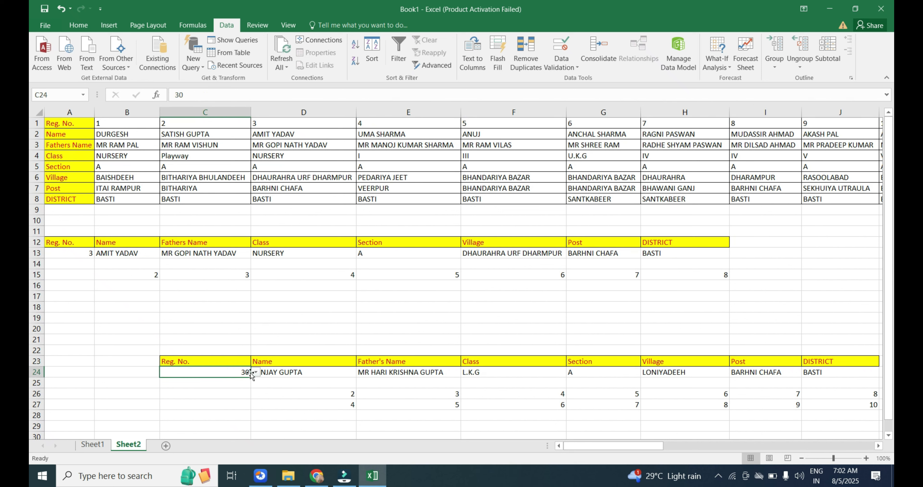
pyautogui.click(414, 109)
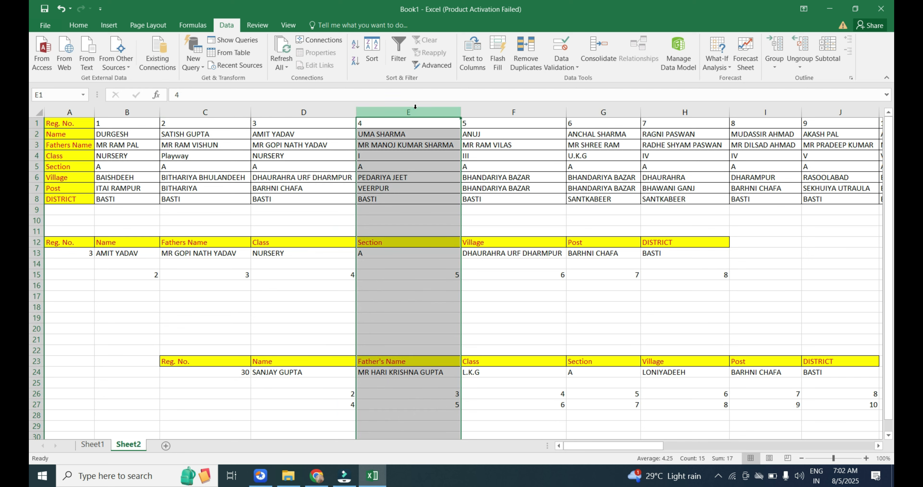
pyautogui.click(244, 374)
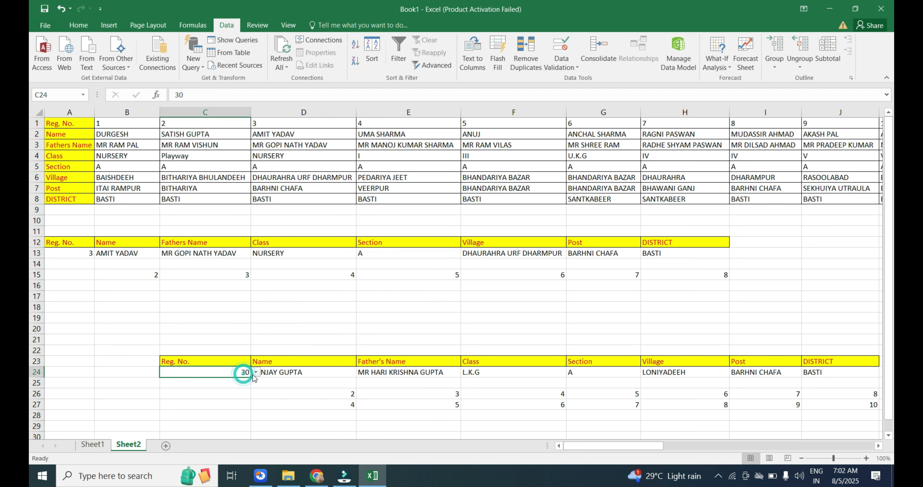
pyautogui.click(255, 373)
pyautogui.scroll(6, 257, 410)
pyautogui.click(258, 382)
pyautogui.click(258, 382)
pyautogui.click(199, 395)
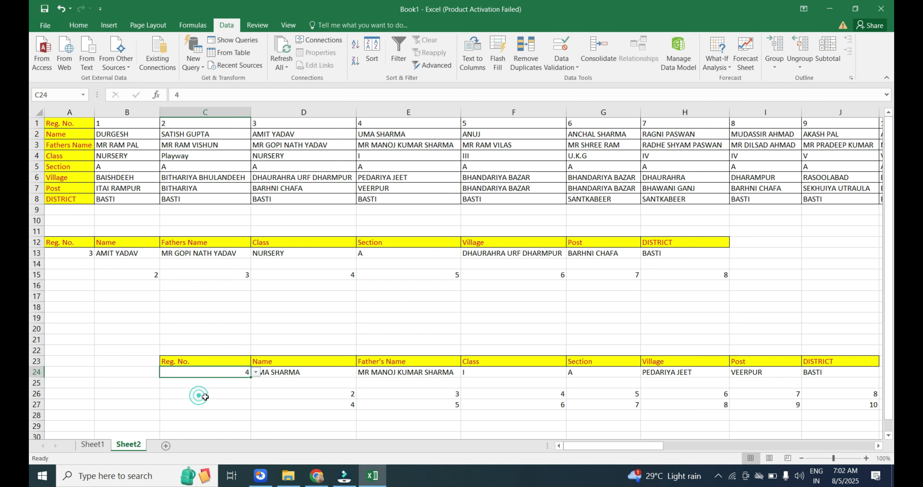
pyautogui.click(315, 382)
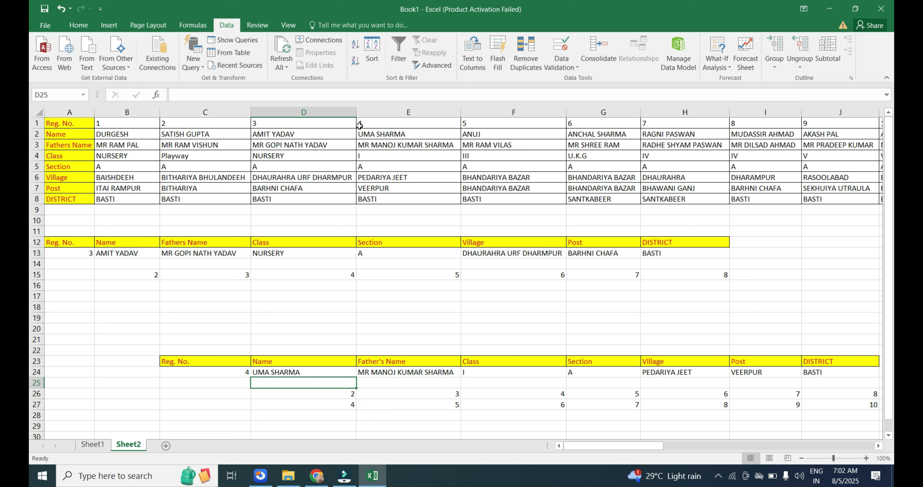
pyautogui.click(390, 111)
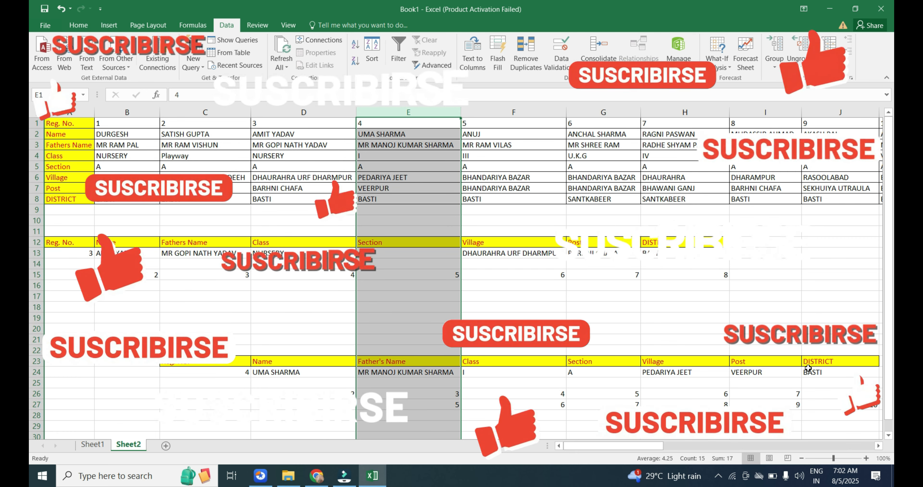
pyautogui.click(710, 307)
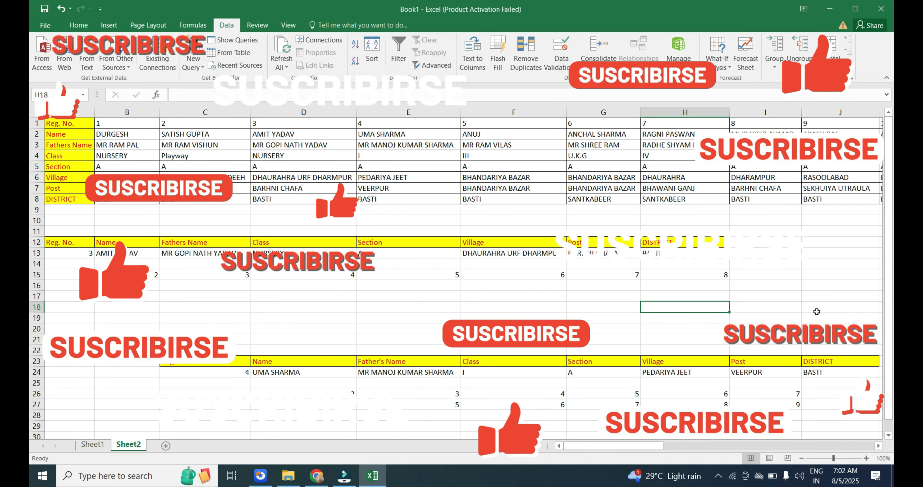